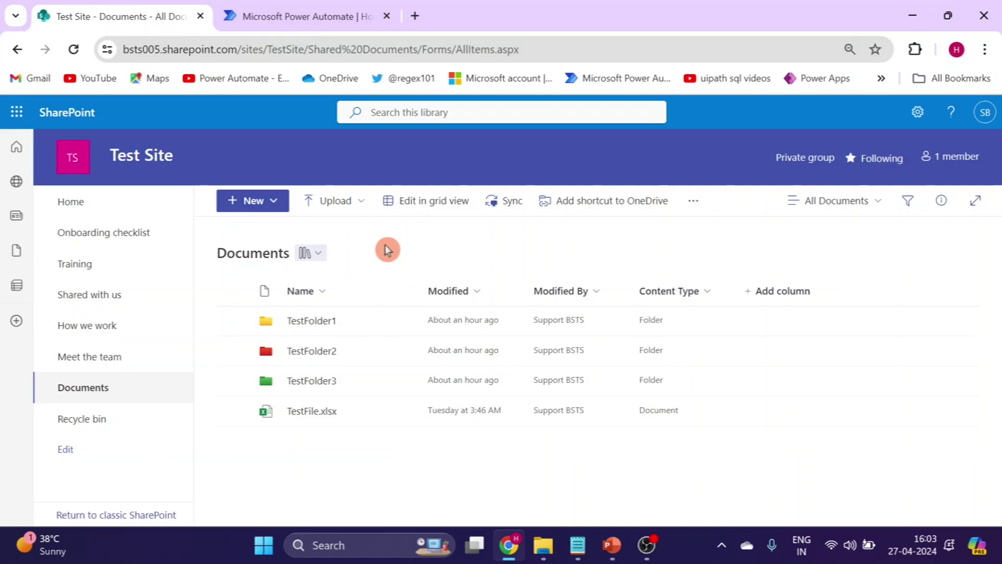
Step: Switch to Power Automate and create an instant cloud flow named FolderExsits with the Manually trigger a flow trigger
{"action": "left_click", "coordinate": [306, 329]}
{"action": "left_click", "coordinate": [313, 13]}
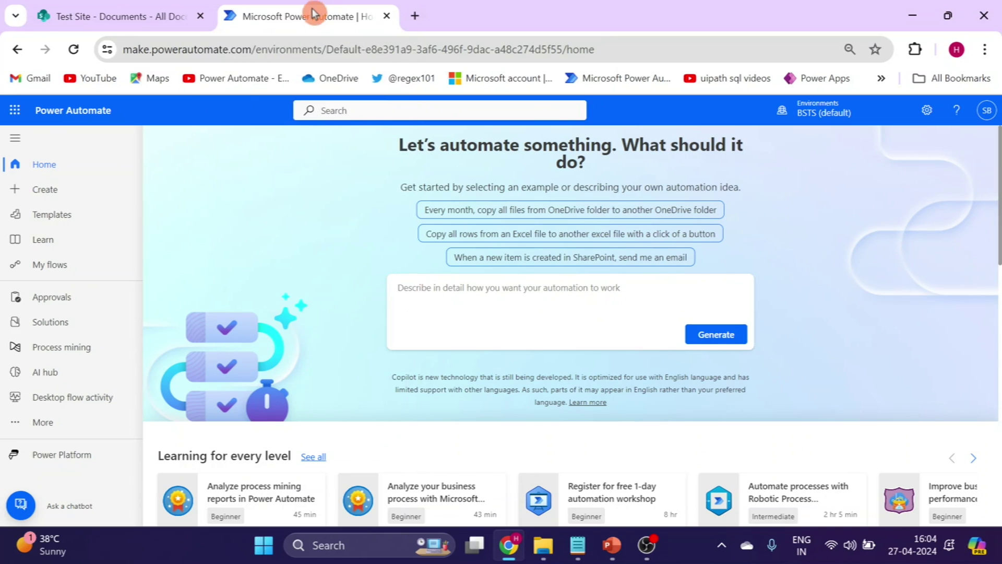
{"action": "left_click", "coordinate": [64, 198]}
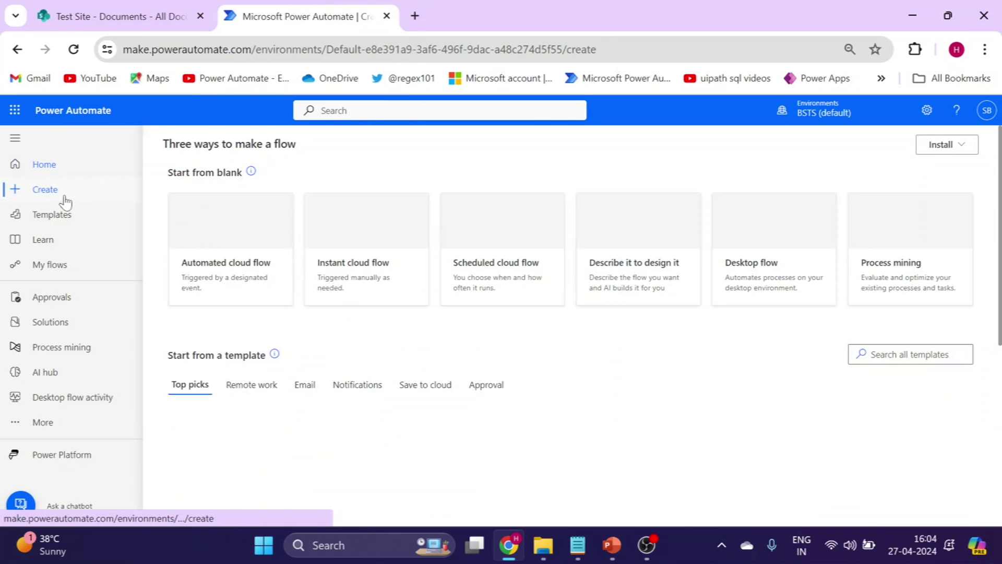
{"action": "left_click", "coordinate": [349, 226]}
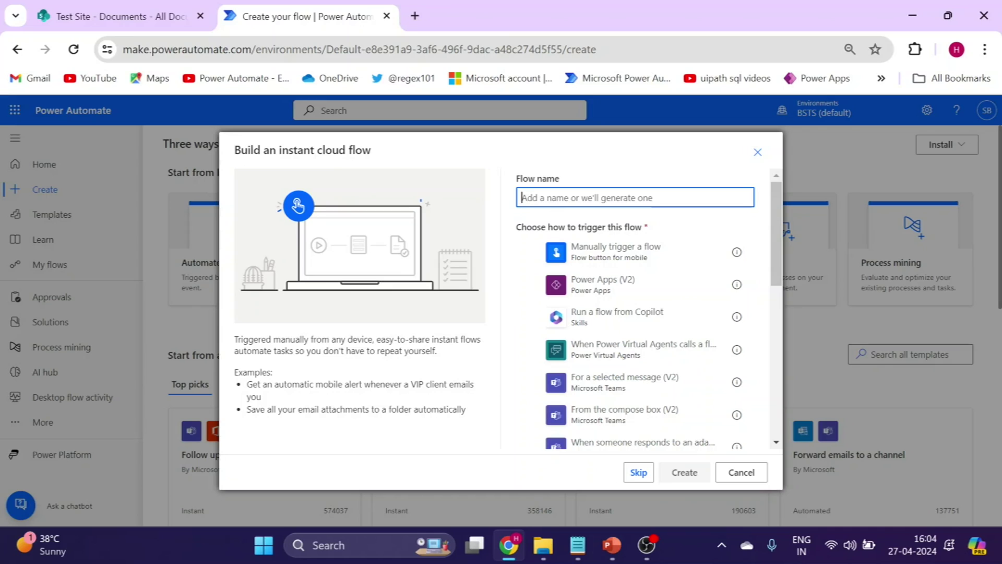
{"action": "type", "text": "FolderExsits"}
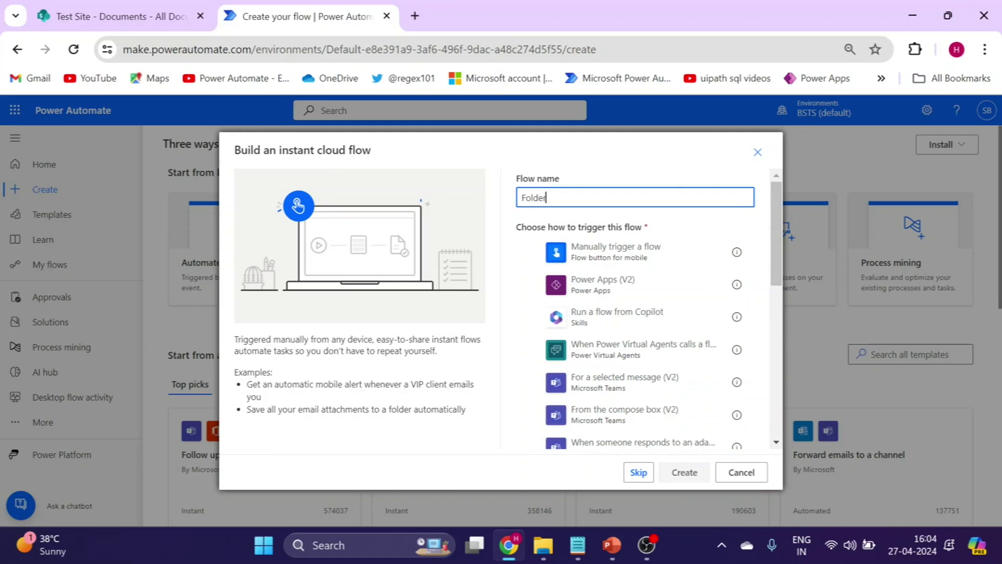
{"action": "left_click", "coordinate": [531, 255]}
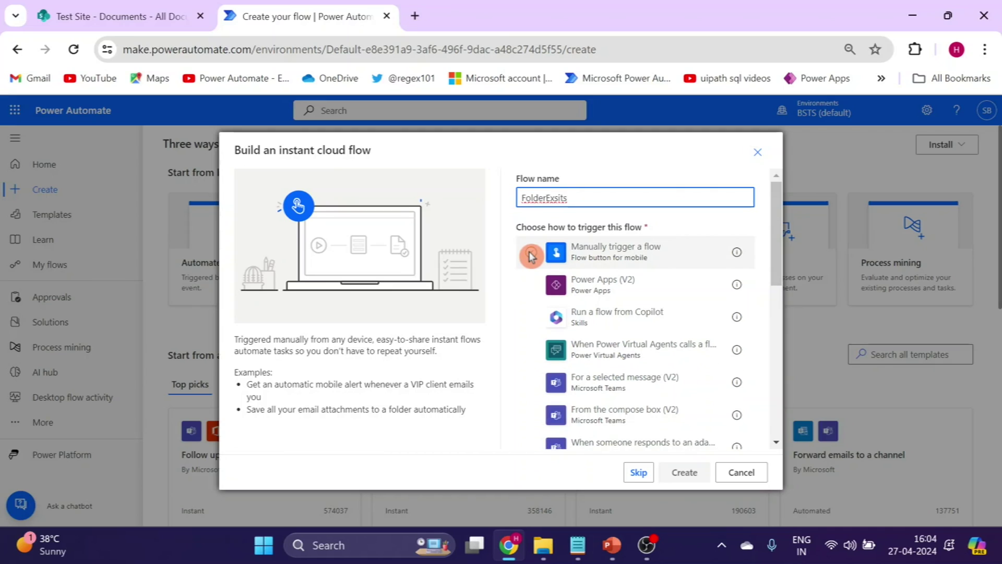
{"action": "left_click", "coordinate": [685, 476]}
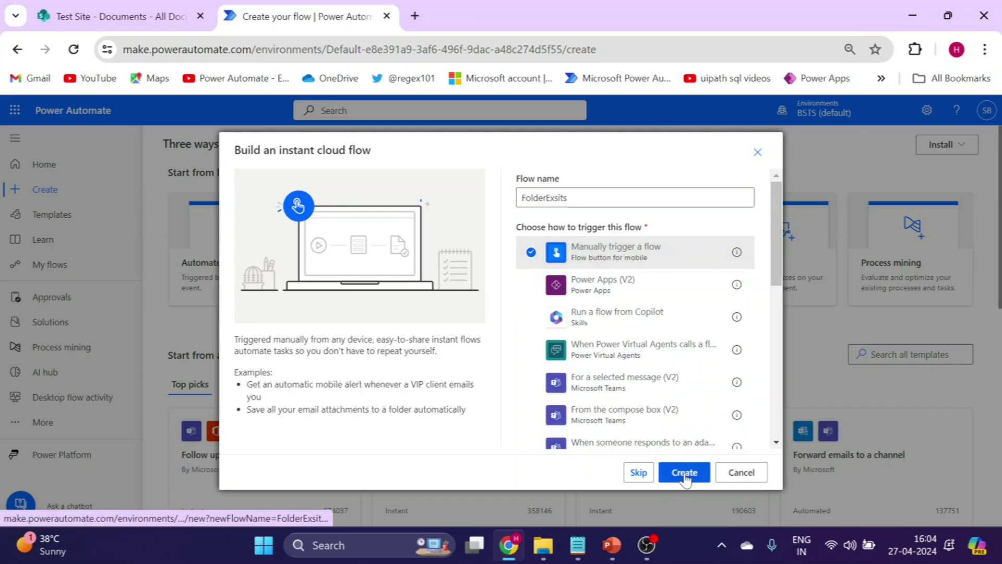
{"action": "left_click", "coordinate": [685, 472]}
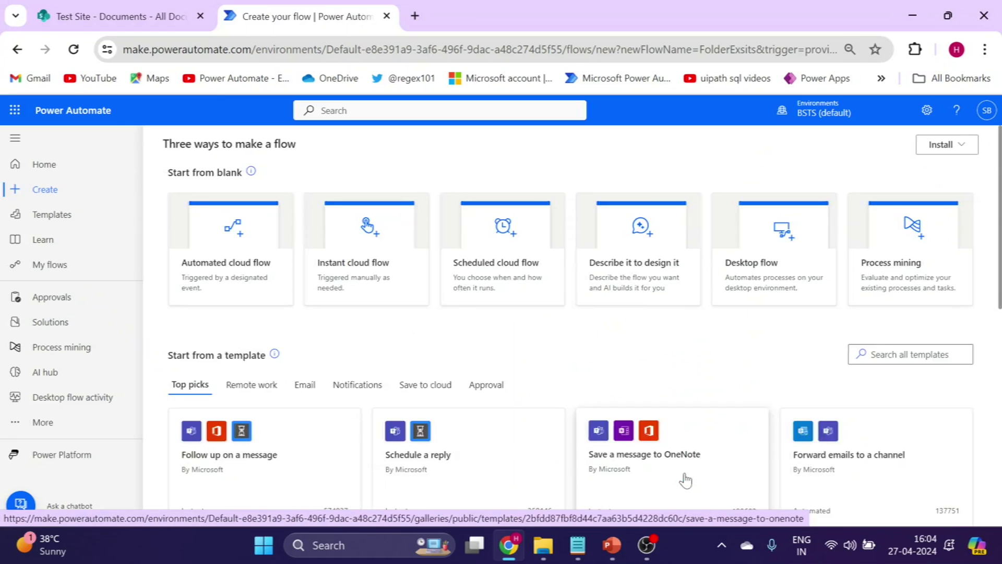
Step: Add a text input named FolderName to the manual trigger
{"action": "left_click", "coordinate": [503, 179]}
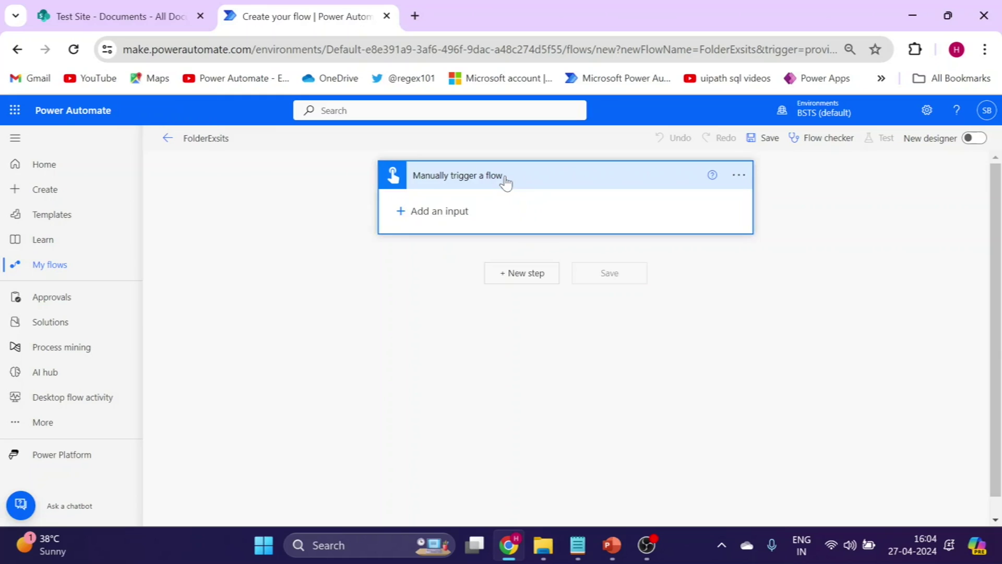
{"action": "left_click", "coordinate": [439, 223]}
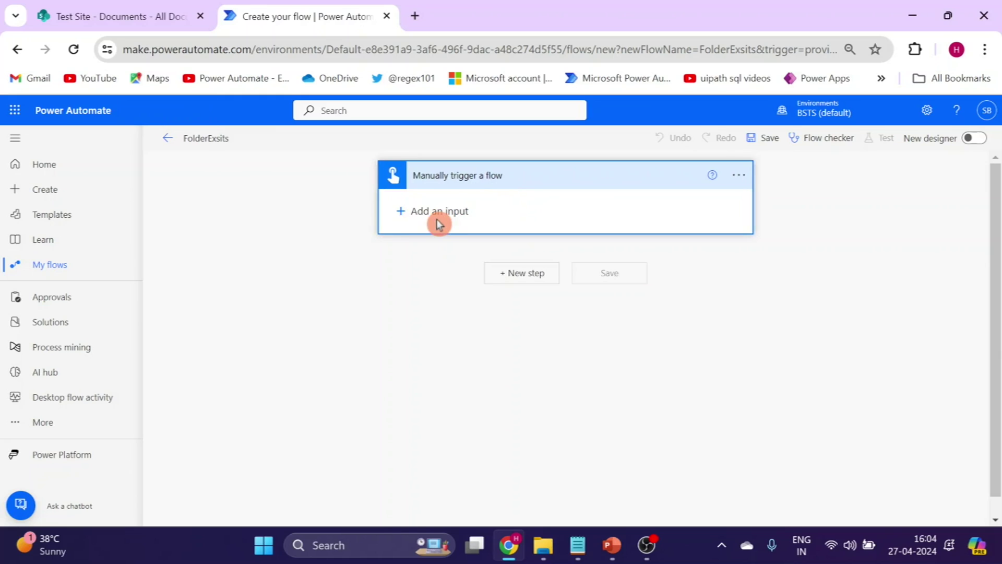
{"action": "left_click", "coordinate": [429, 215]}
{"action": "left_click", "coordinate": [420, 248]}
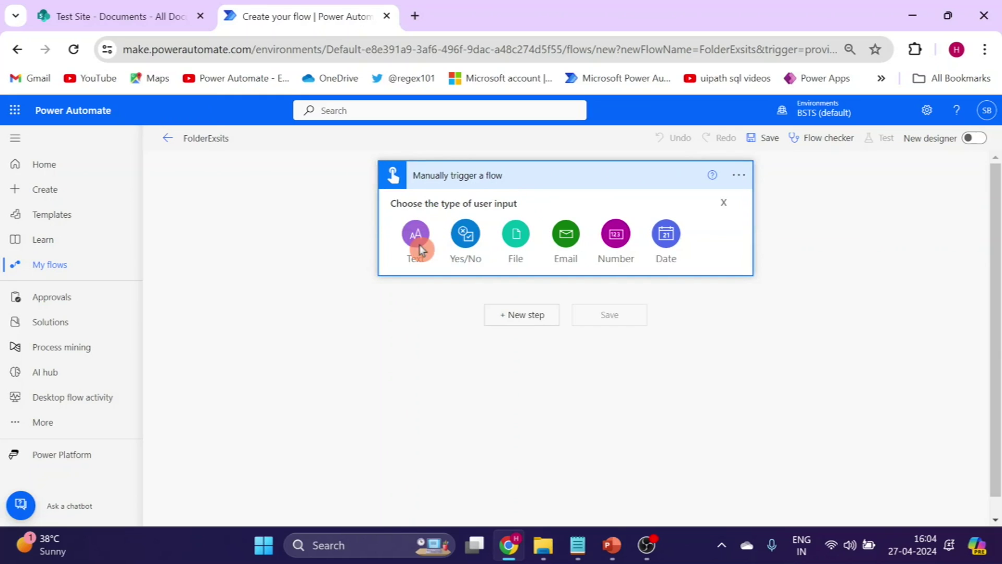
{"action": "left_click", "coordinate": [437, 209]}
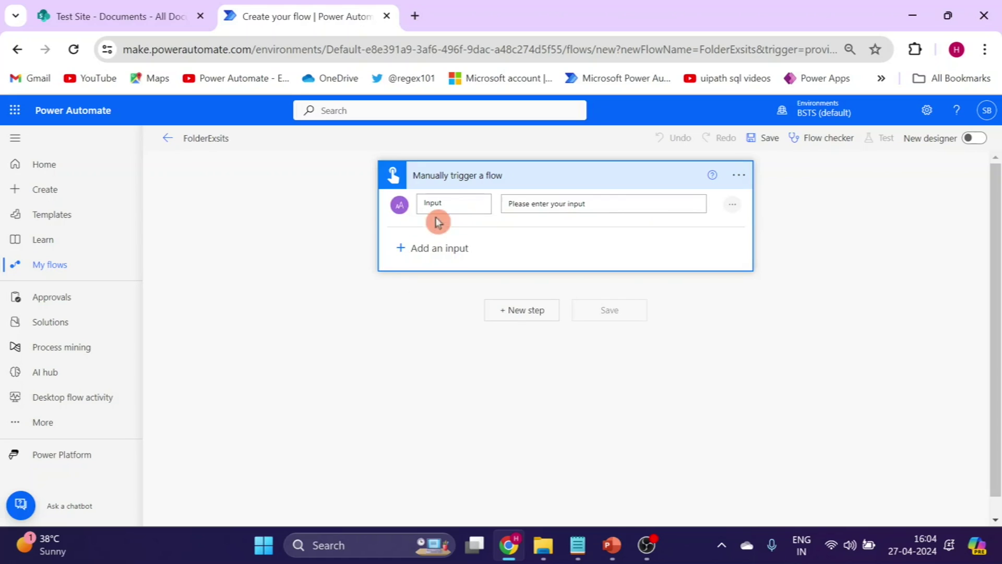
{"action": "key", "text": "BackSpace"}
{"action": "key", "text": "BackSpace"}
{"action": "key", "text": "BackSpace"}
{"action": "key", "text": "BackSpace"}
{"action": "key", "text": "BackSpace"}
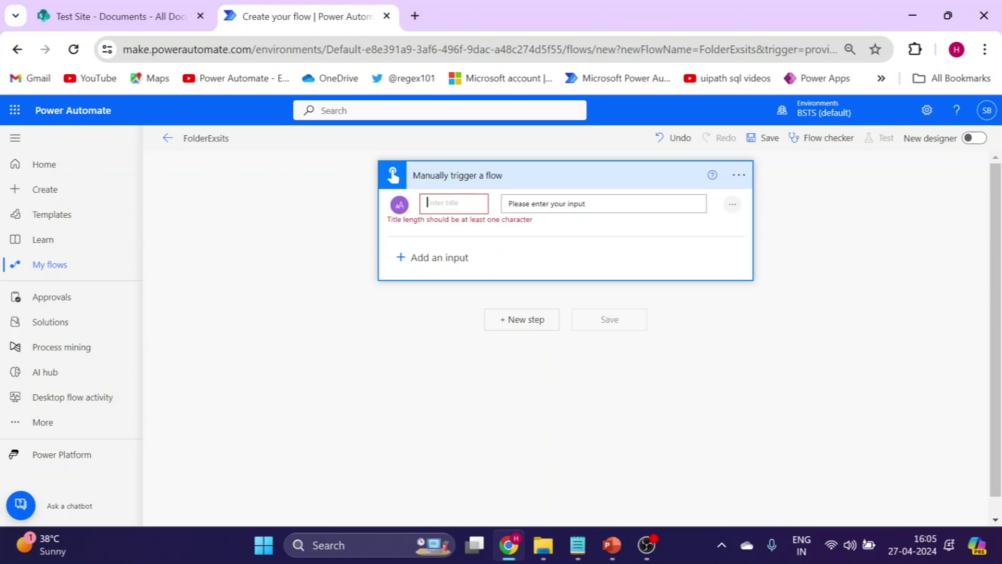
{"action": "type", "text": "Fol"}
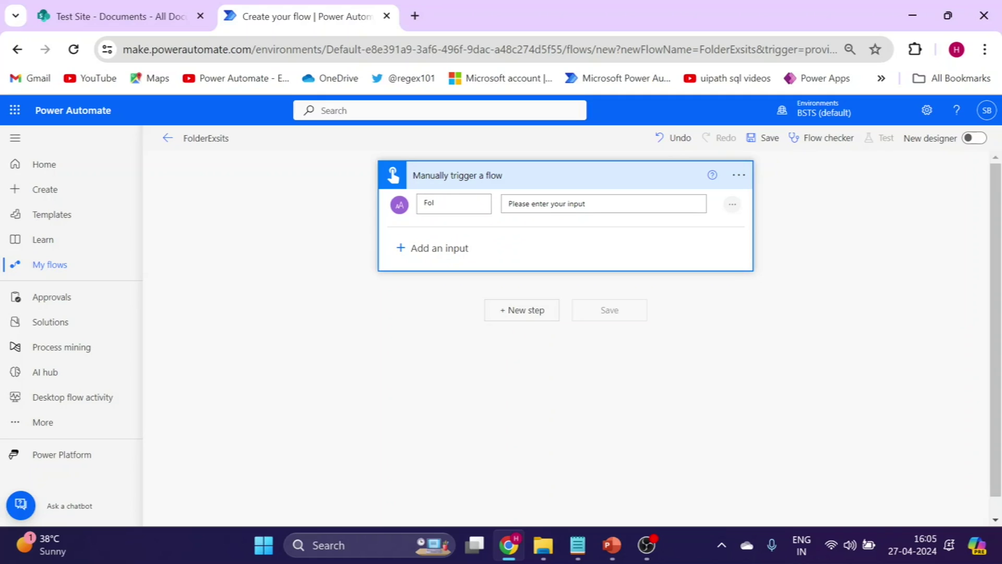
{"action": "type", "text": "derName"}
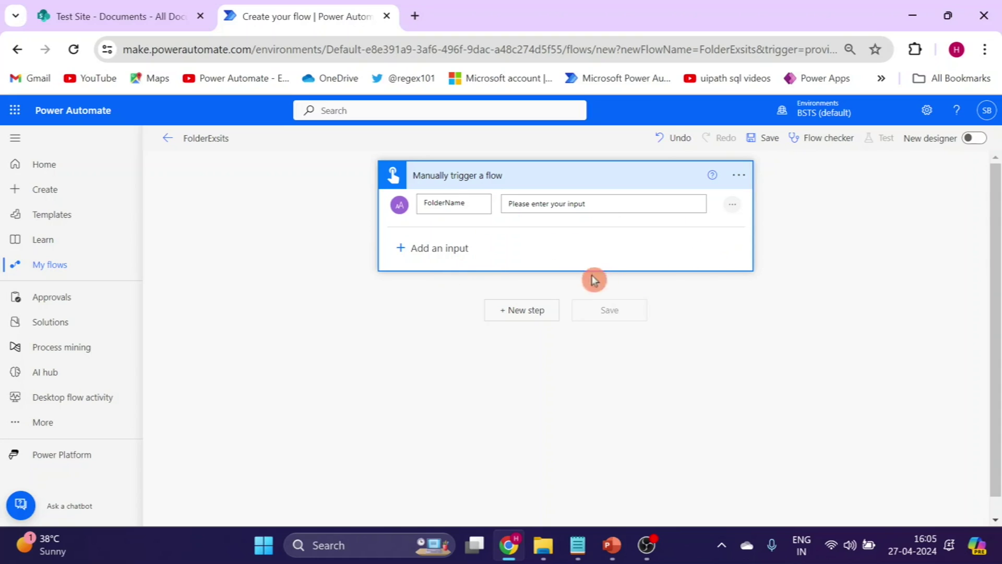
Step: Add an Initialize variable action for a variable named VarFolderNames of type Array
{"action": "left_click", "coordinate": [521, 313]}
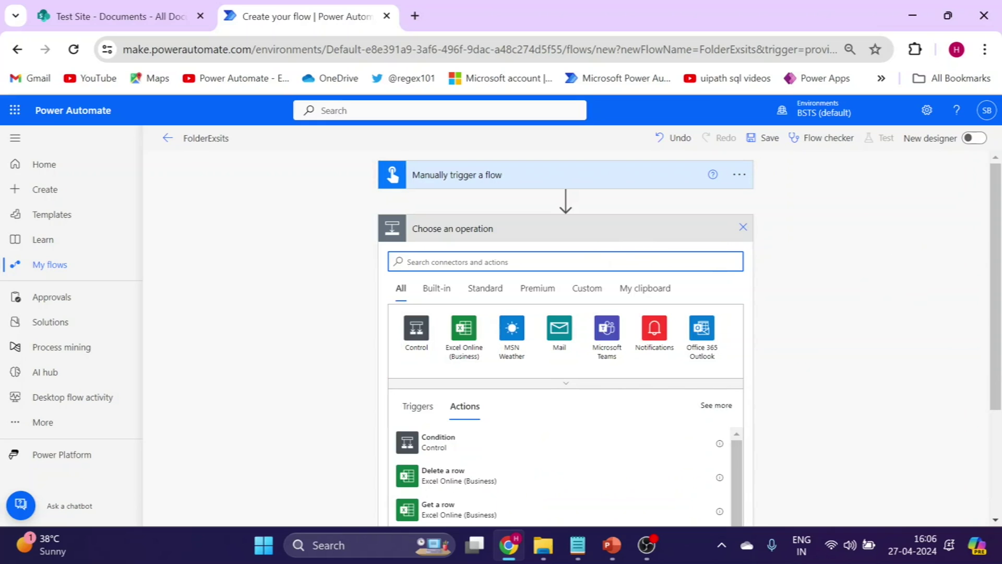
{"action": "type", "text": "initia"}
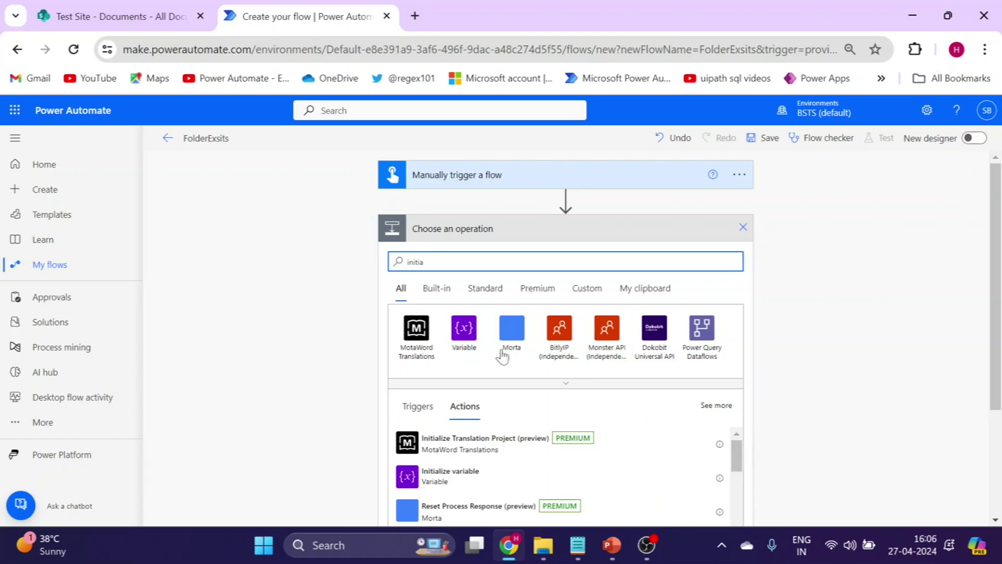
{"action": "left_click", "coordinate": [460, 480]}
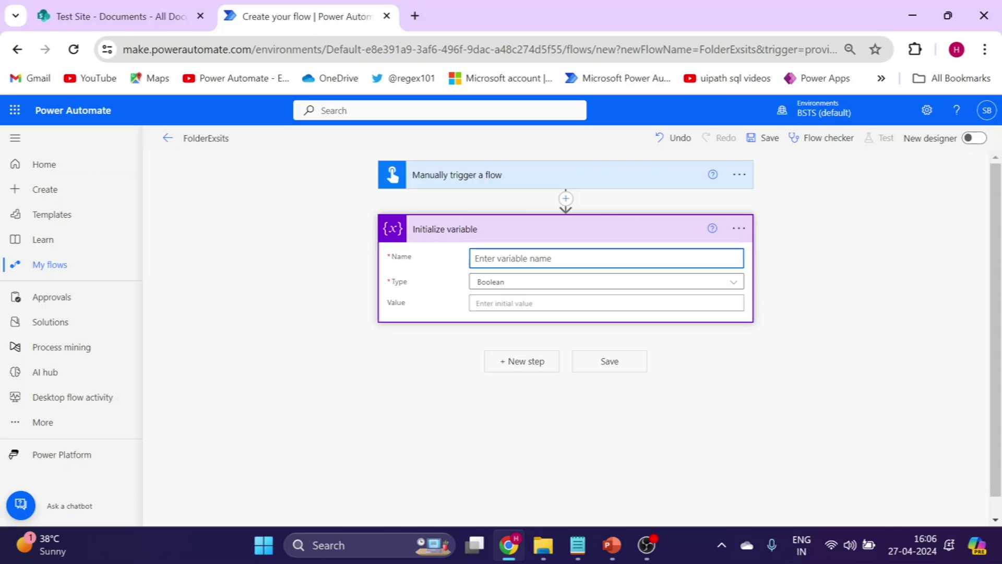
{"action": "type", "text": "VarFolderNames"}
{"action": "left_click", "coordinate": [507, 288]}
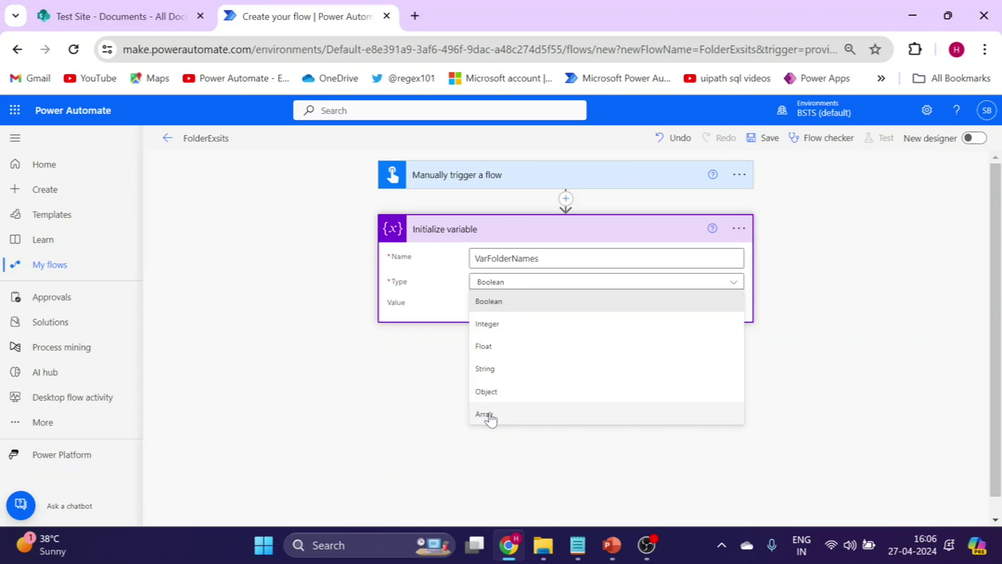
{"action": "left_click", "coordinate": [491, 415]}
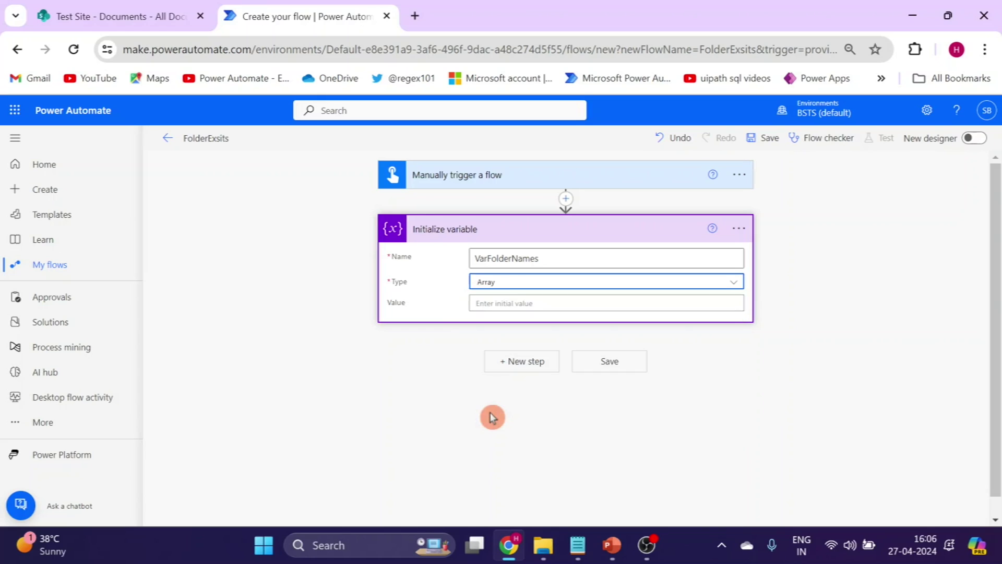
Step: Add the SharePoint List folder action after the variable initialization
{"action": "left_click", "coordinate": [527, 362]}
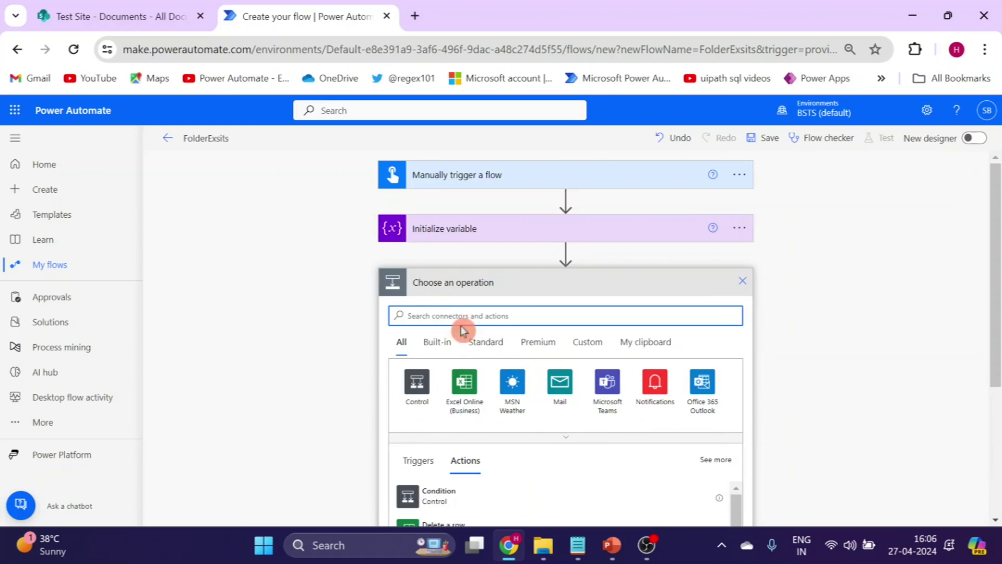
{"action": "left_click", "coordinate": [462, 329]}
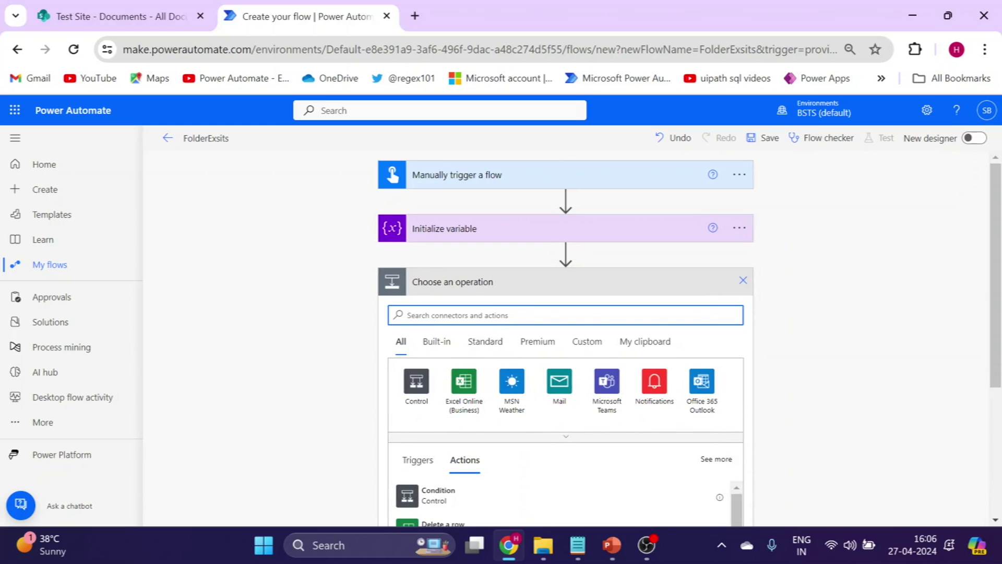
{"action": "type", "text": "Share"}
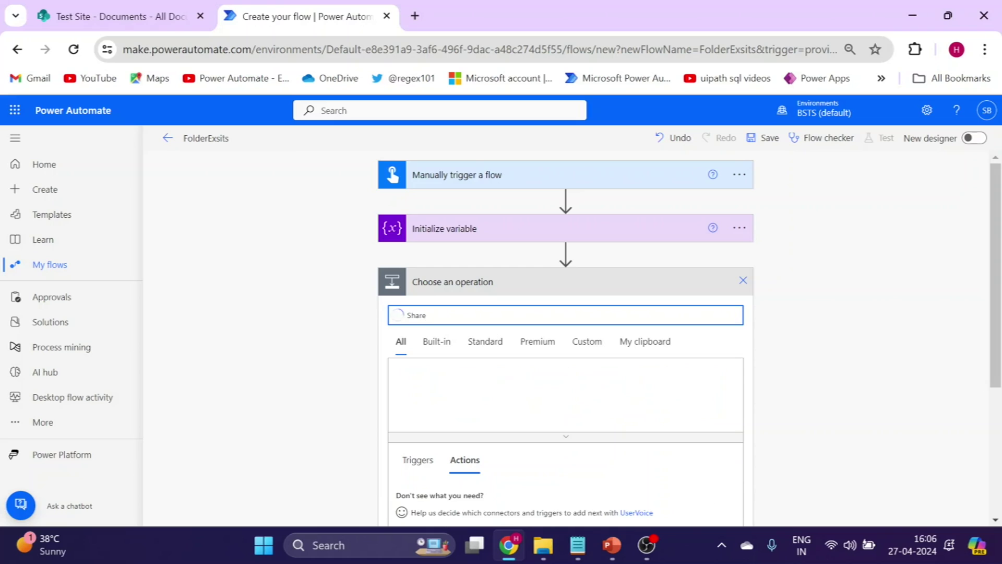
{"action": "type", "text": "point"}
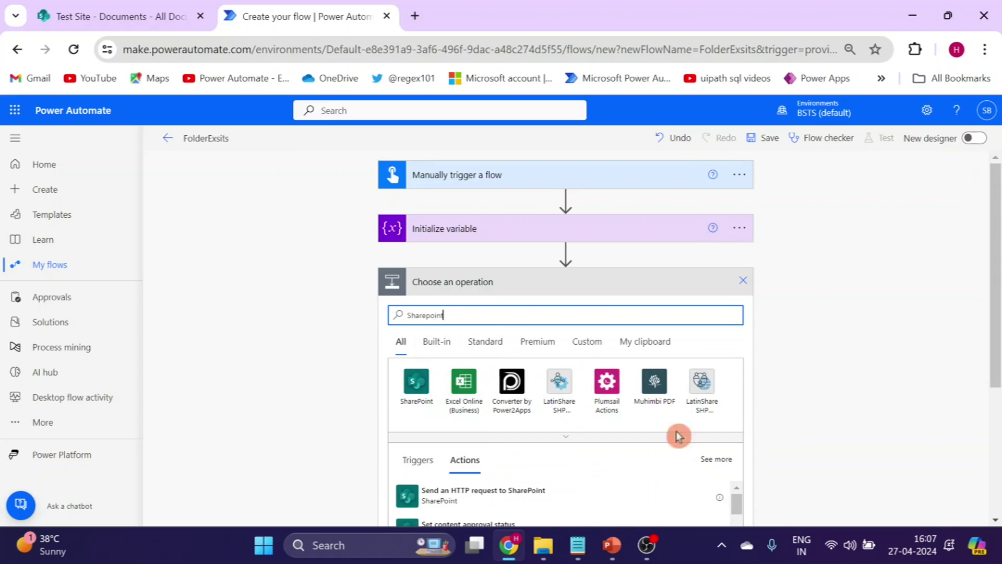
{"action": "left_click_drag", "start_coordinate": [999, 250], "coordinate": [995, 305]}
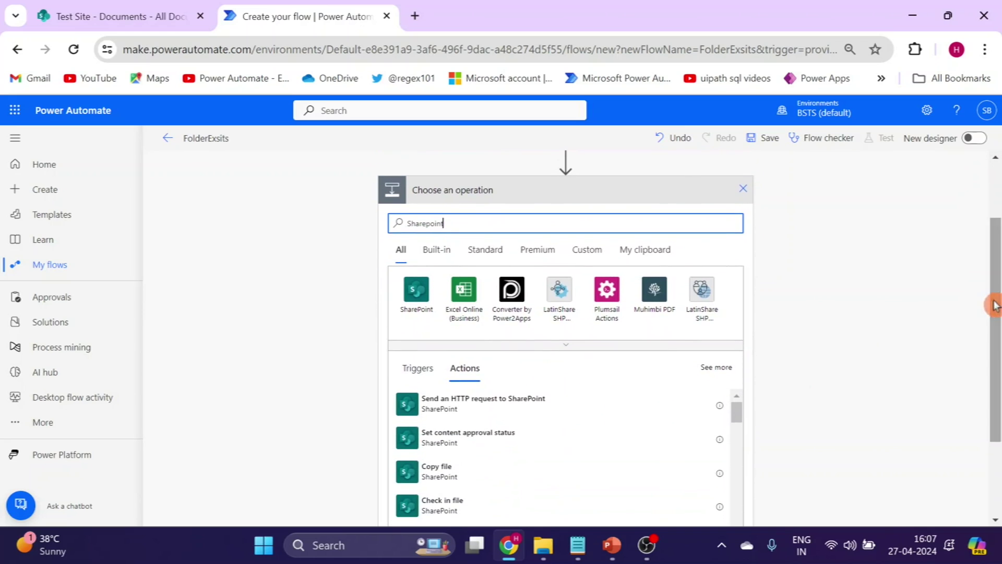
{"action": "left_click", "coordinate": [416, 290]}
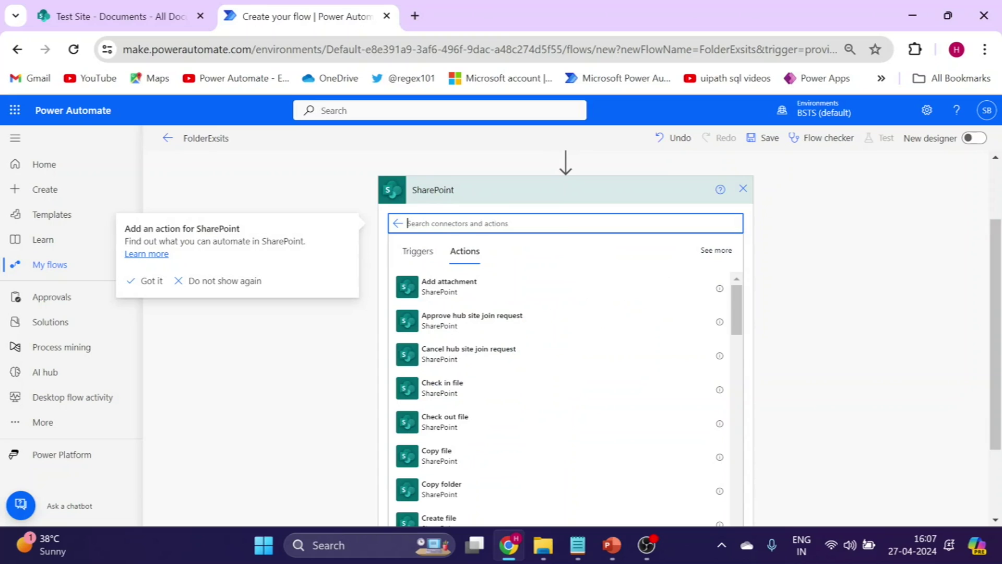
{"action": "type", "text": "List"}
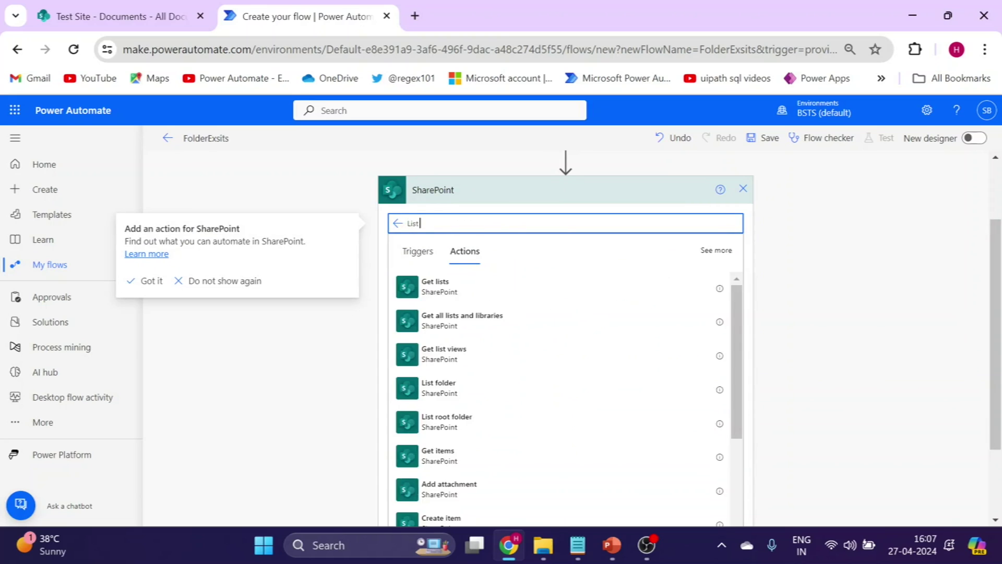
{"action": "type", "text": " Folder"}
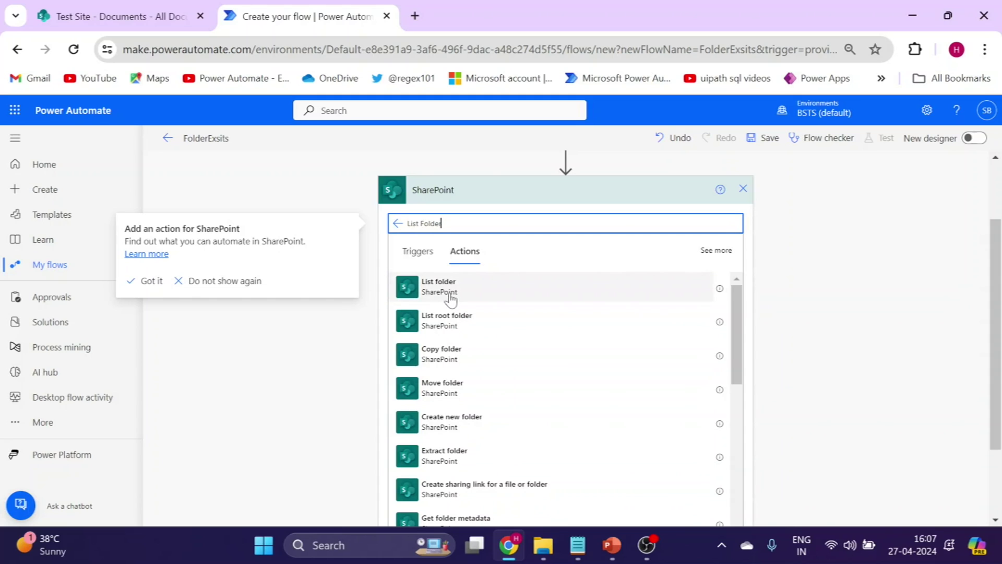
{"action": "left_click", "coordinate": [450, 296]}
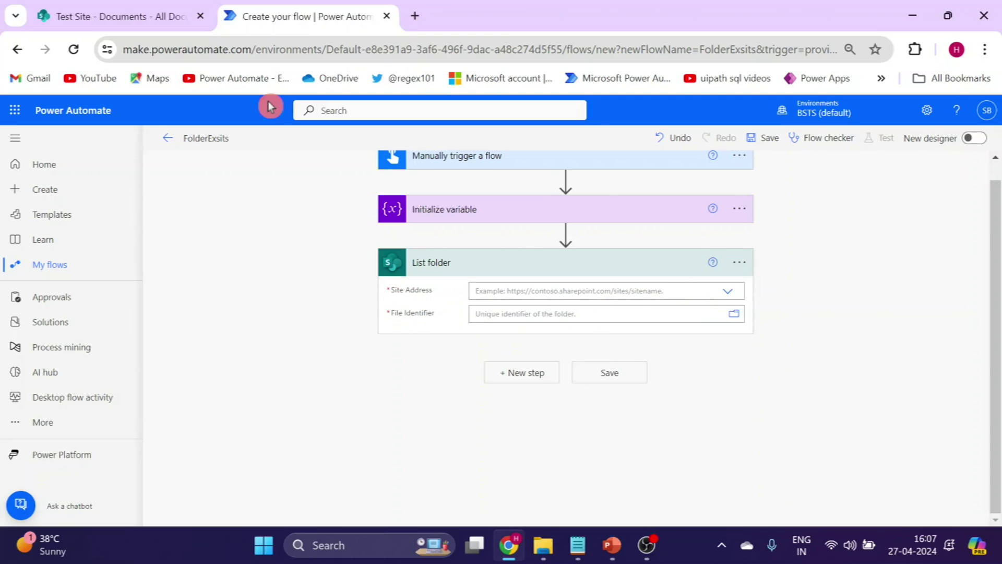
{"action": "left_click", "coordinate": [139, 11]}
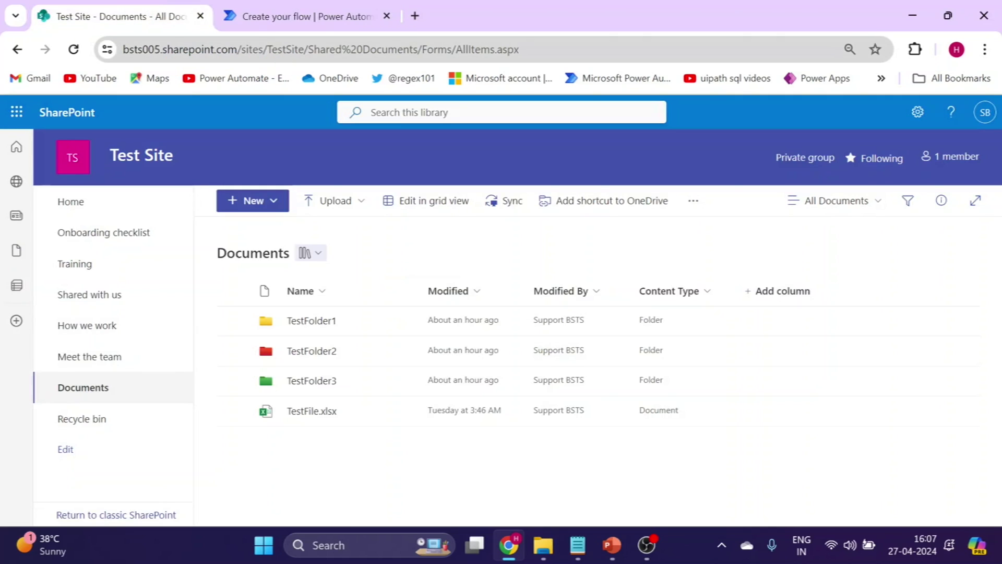
{"action": "left_click_drag", "start_coordinate": [308, 49], "coordinate": [111, 51]}
{"action": "key", "text": "ctrl+c"}
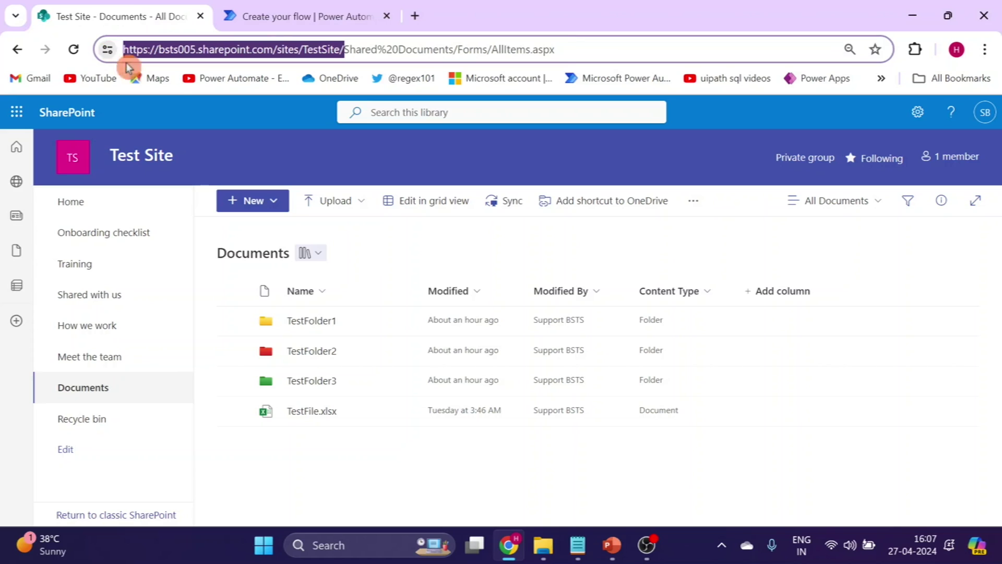
{"action": "left_click", "coordinate": [295, 8]}
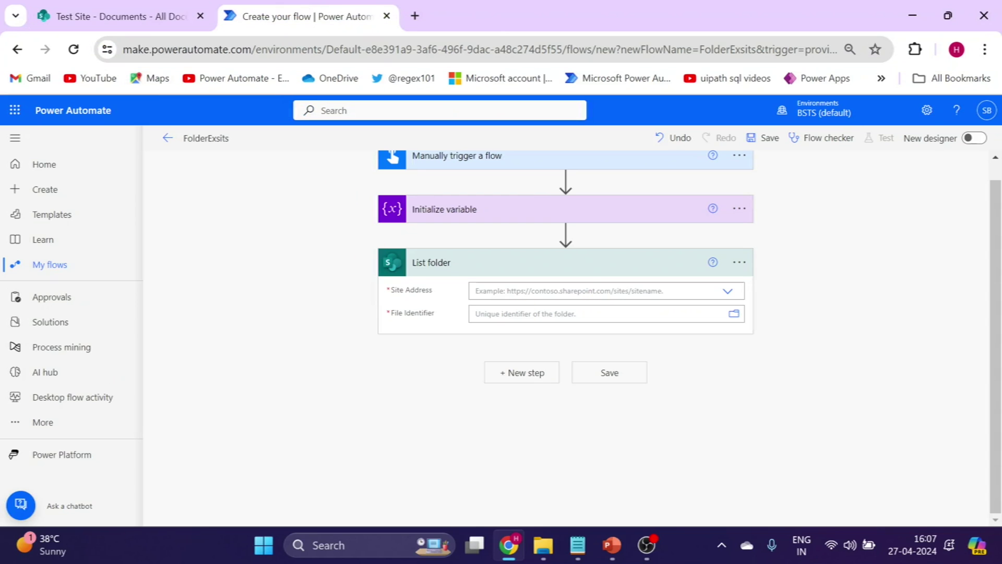
{"action": "key", "text": "ctrl+v"}
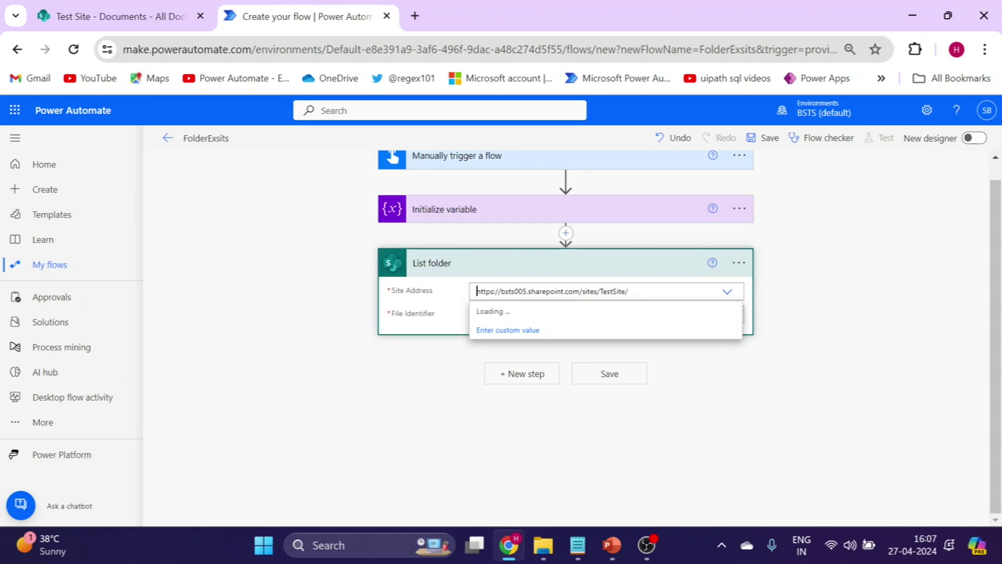
Step: Set the List folder action's site address to the listed Test Site
{"action": "left_click", "coordinate": [727, 292]}
{"action": "left_click", "coordinate": [727, 293]}
{"action": "left_click", "coordinate": [727, 292]}
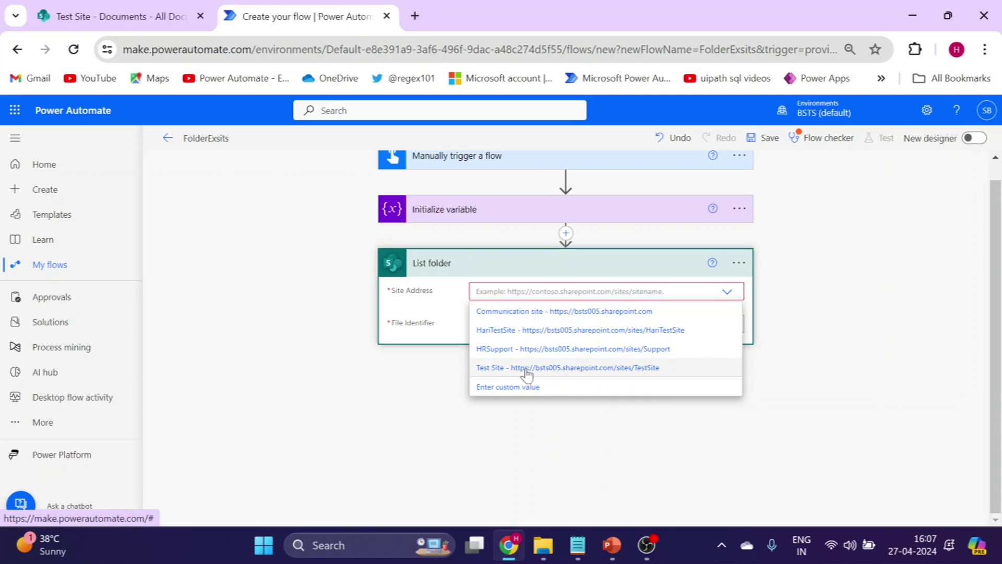
{"action": "left_click", "coordinate": [624, 371]}
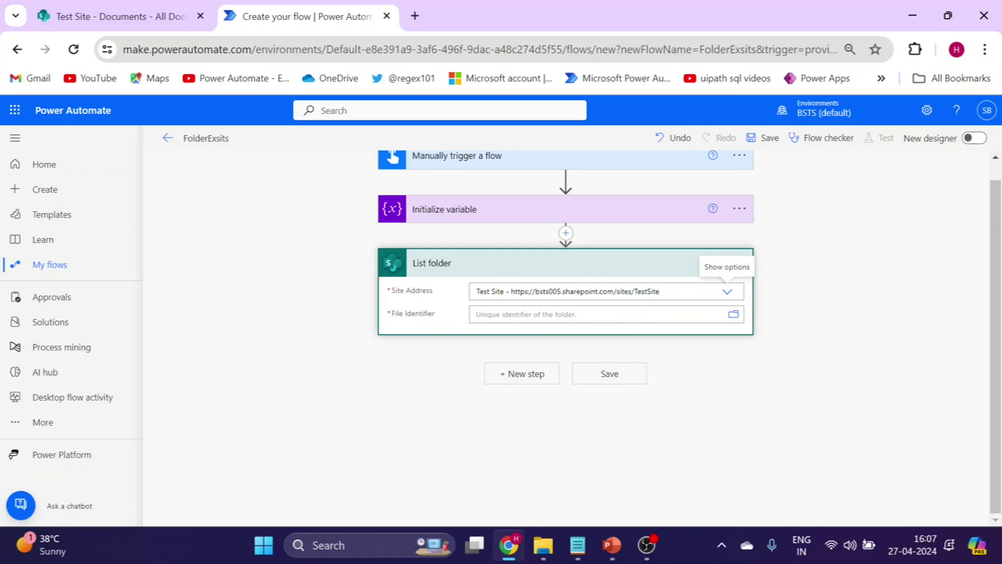
Step: Set the List folder action's file identifier to /Shared Documents and save the flow
{"action": "left_click", "coordinate": [733, 315]}
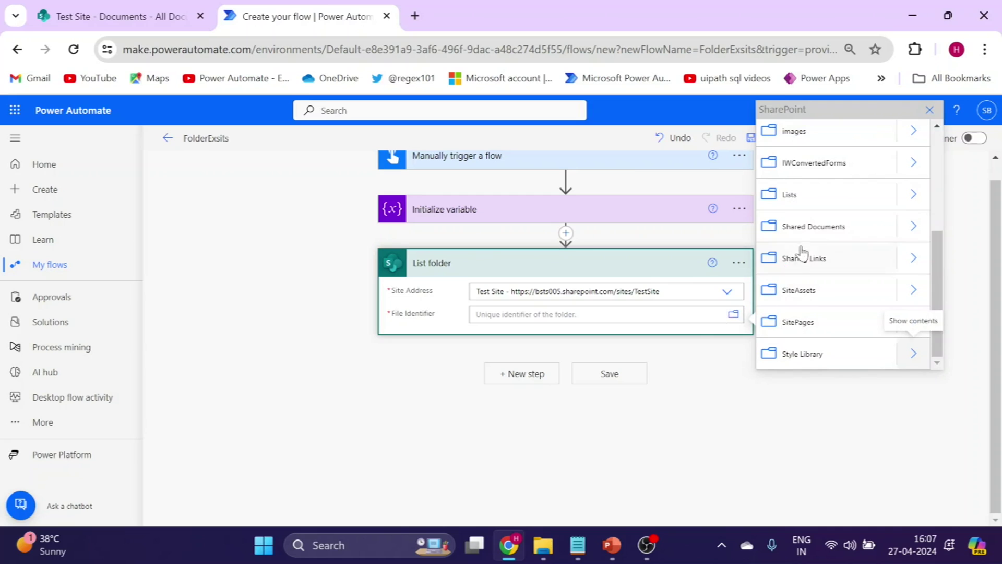
{"action": "left_click", "coordinate": [815, 229]}
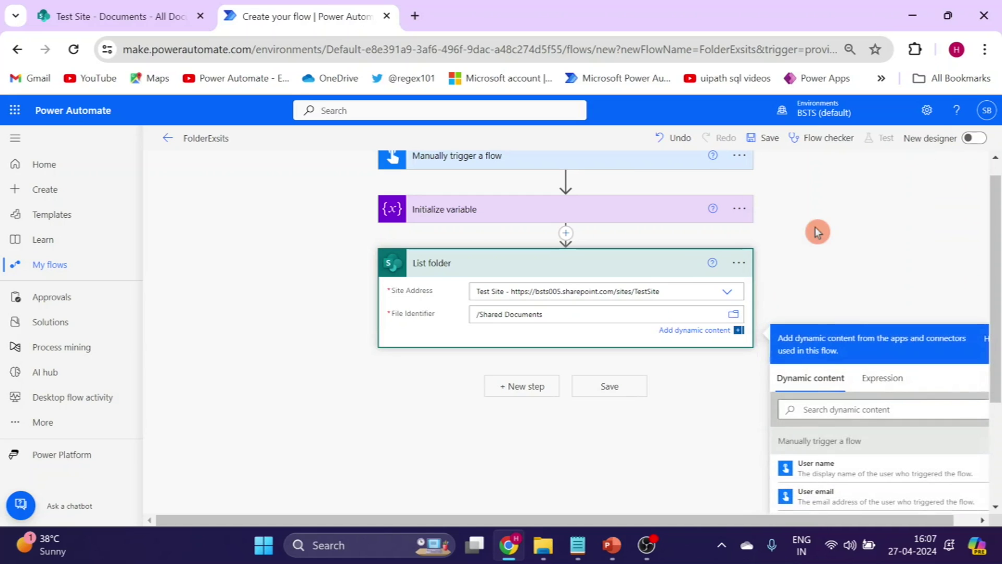
{"action": "left_click", "coordinate": [586, 285]}
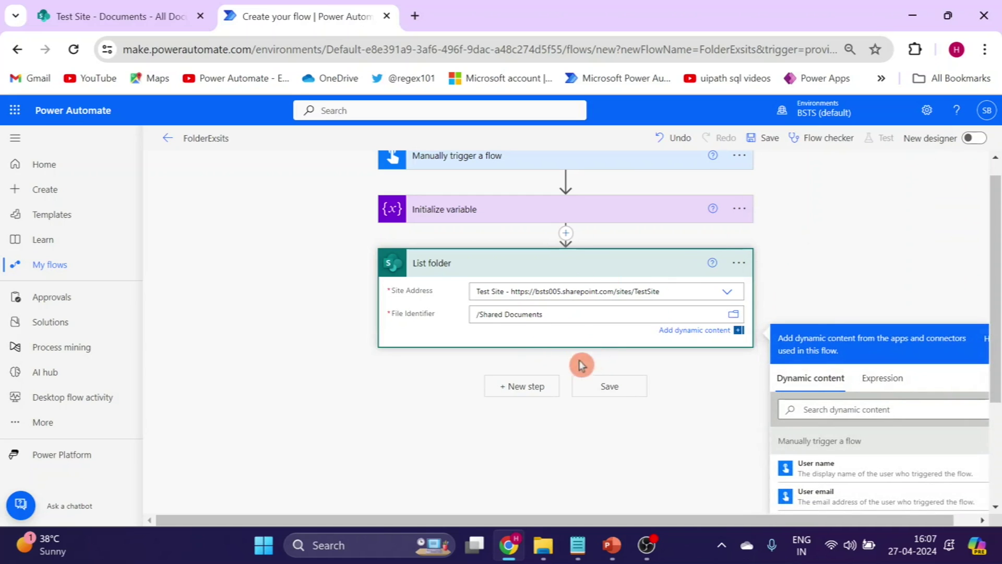
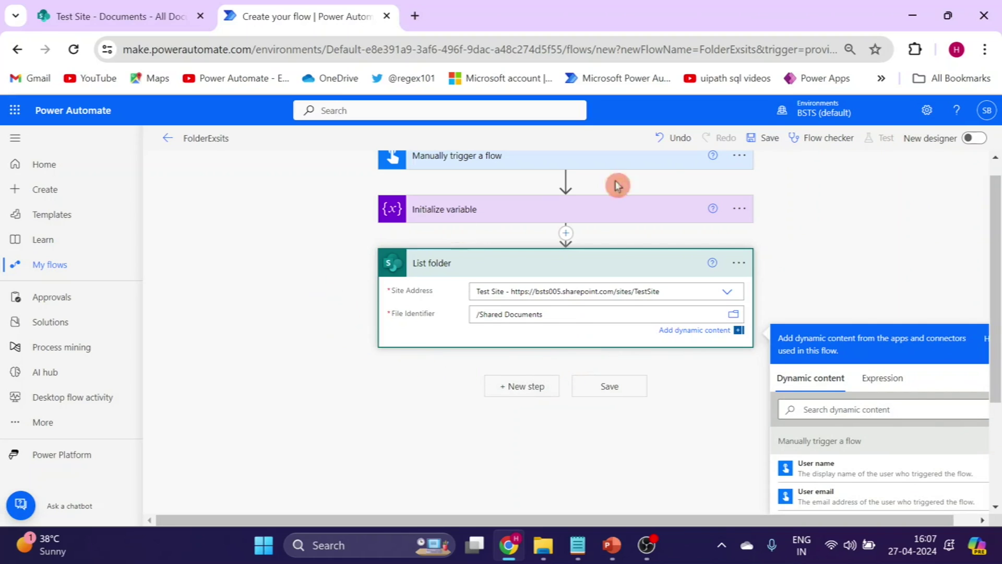
{"action": "left_click", "coordinate": [769, 138]}
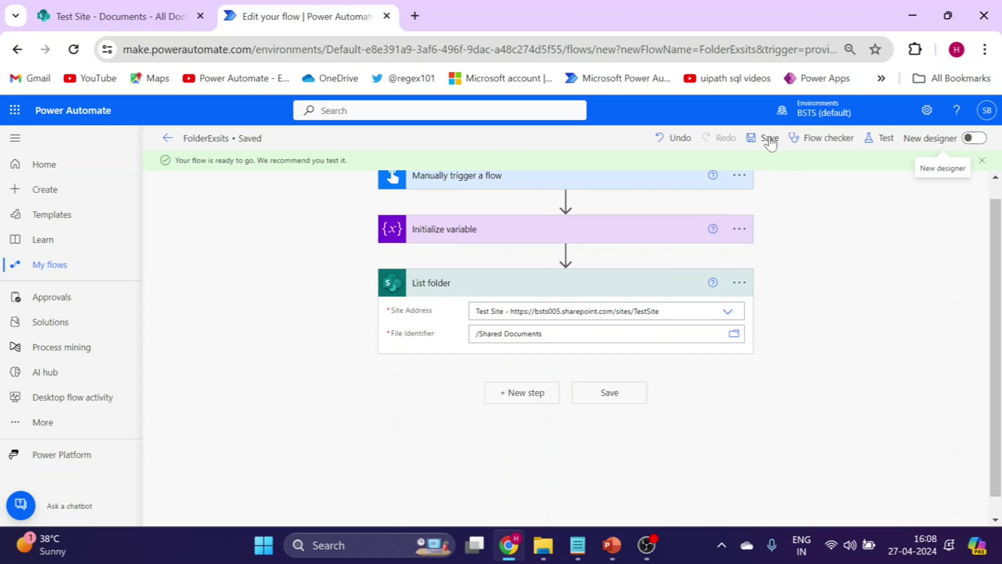
Step: Run a manual test of the flow with rr as the FolderName input
{"action": "left_click", "coordinate": [884, 139]}
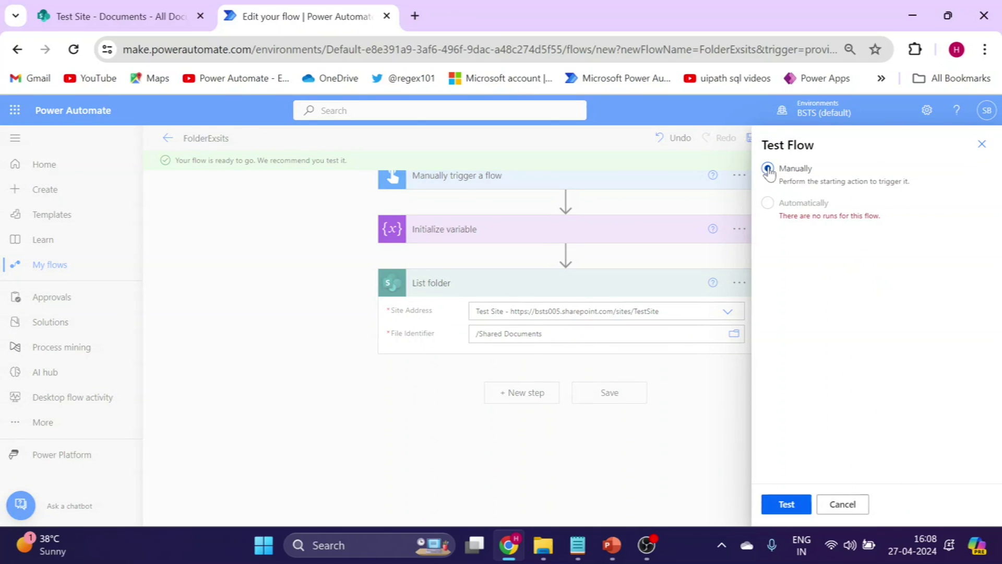
{"action": "left_click", "coordinate": [786, 504]}
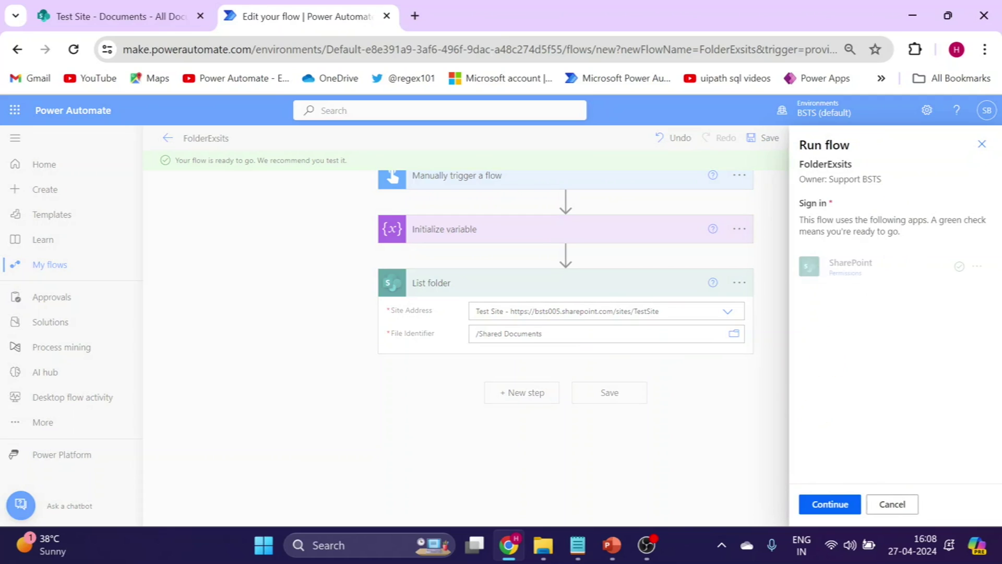
{"action": "left_click", "coordinate": [830, 504]}
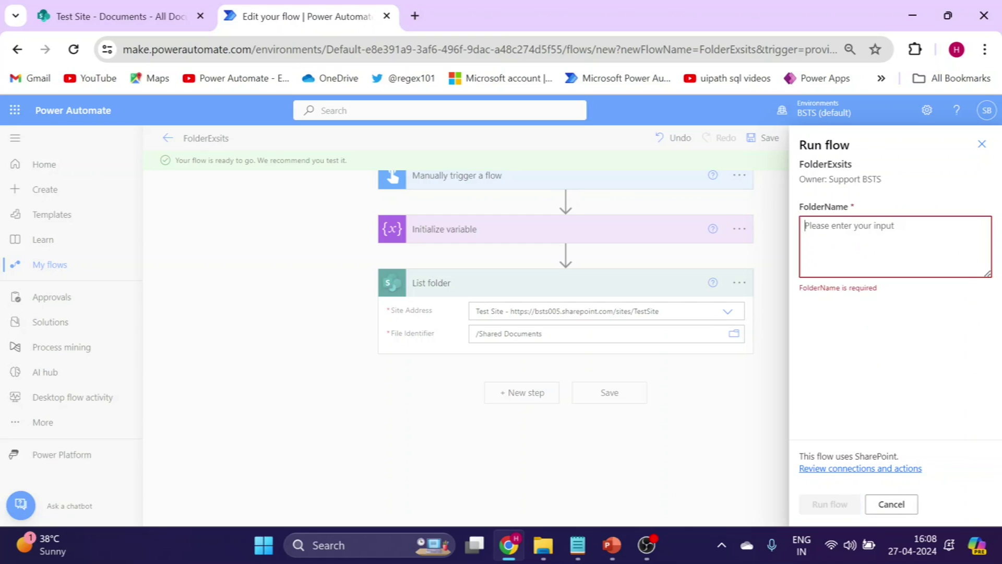
{"action": "type", "text": "rr"}
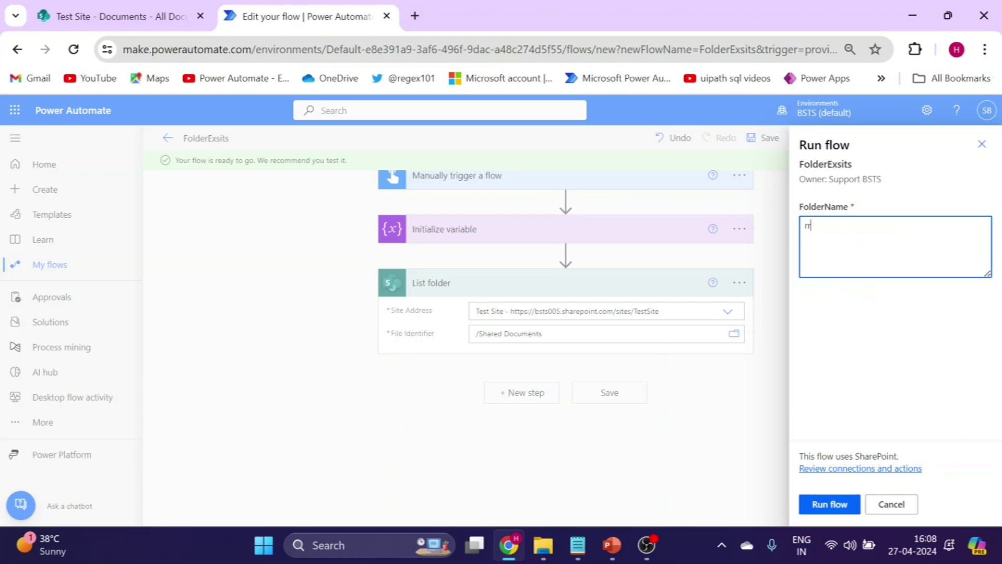
{"action": "left_click", "coordinate": [836, 504]}
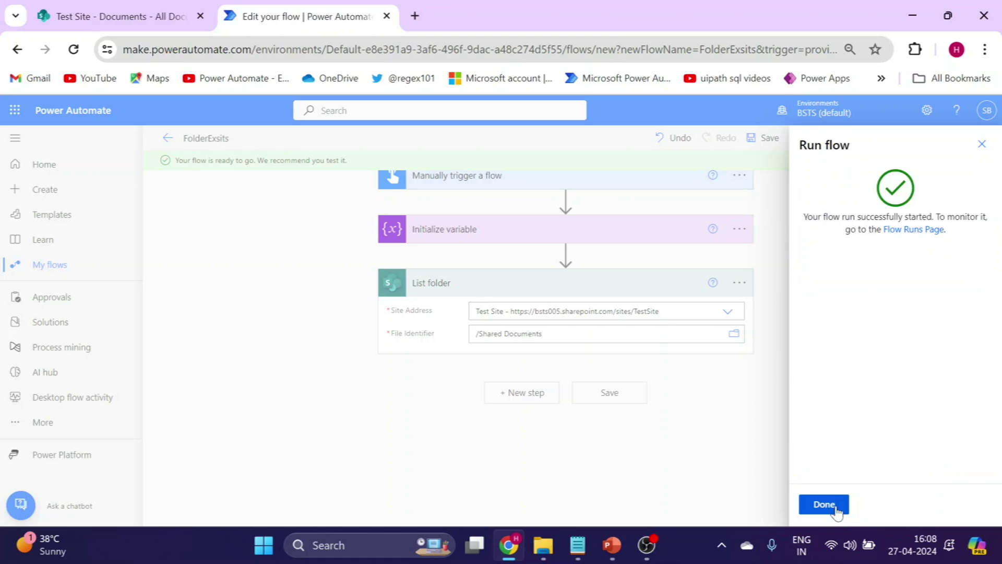
{"action": "left_click", "coordinate": [835, 505]}
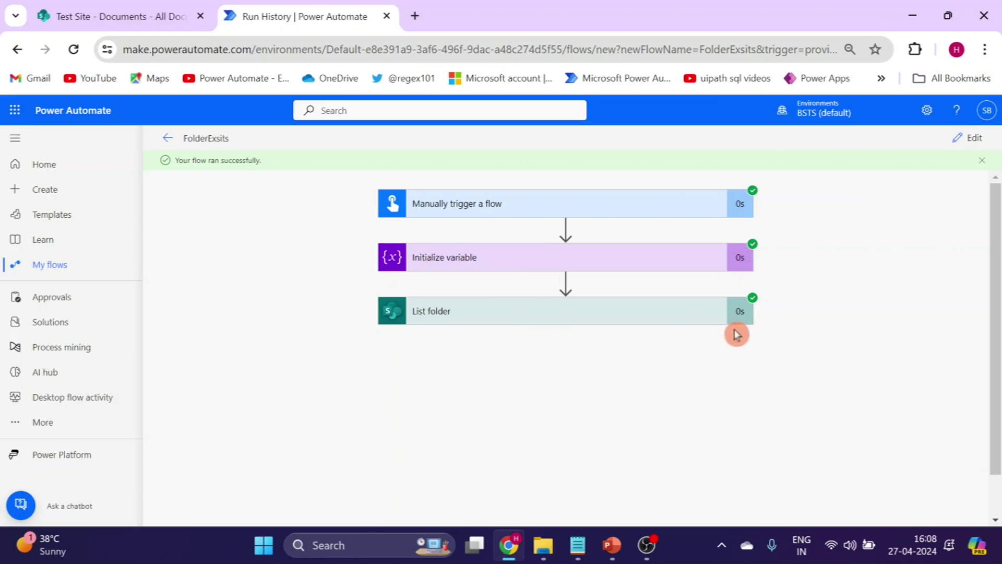
Step: Copy the full raw JSON output of the List folder action from the test run
{"action": "left_click", "coordinate": [670, 316]}
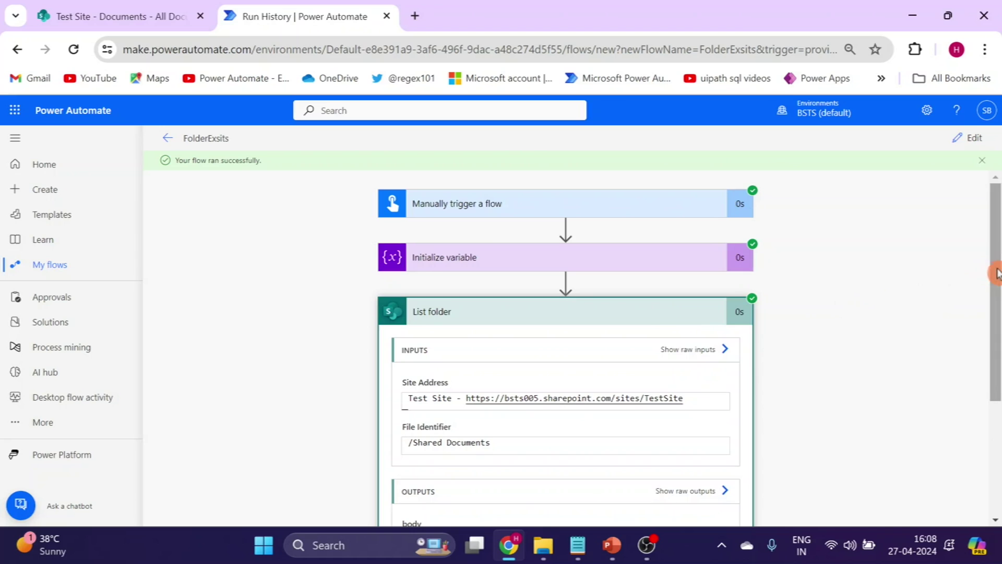
{"action": "left_click_drag", "start_coordinate": [996, 272], "coordinate": [994, 366]}
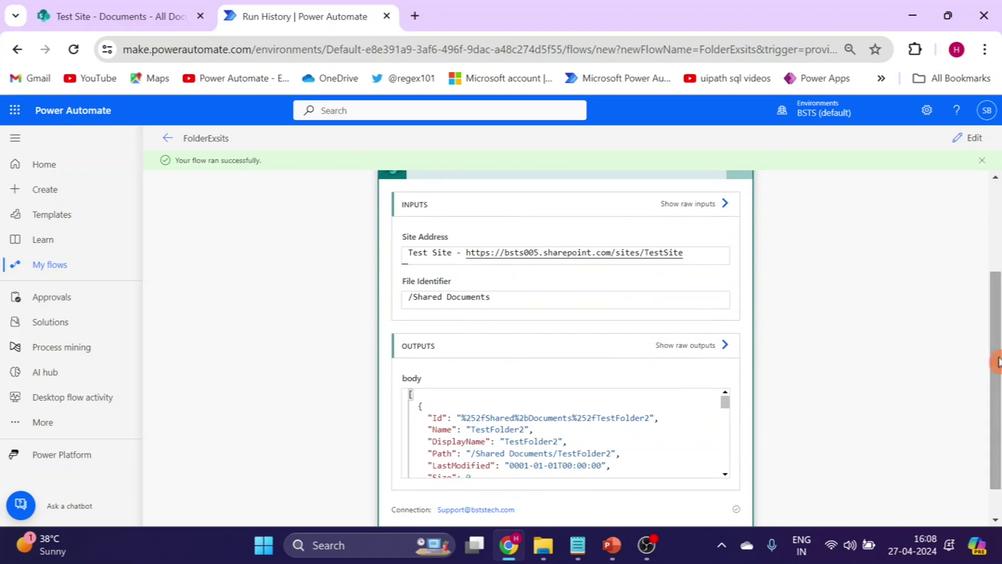
{"action": "left_click", "coordinate": [695, 346]}
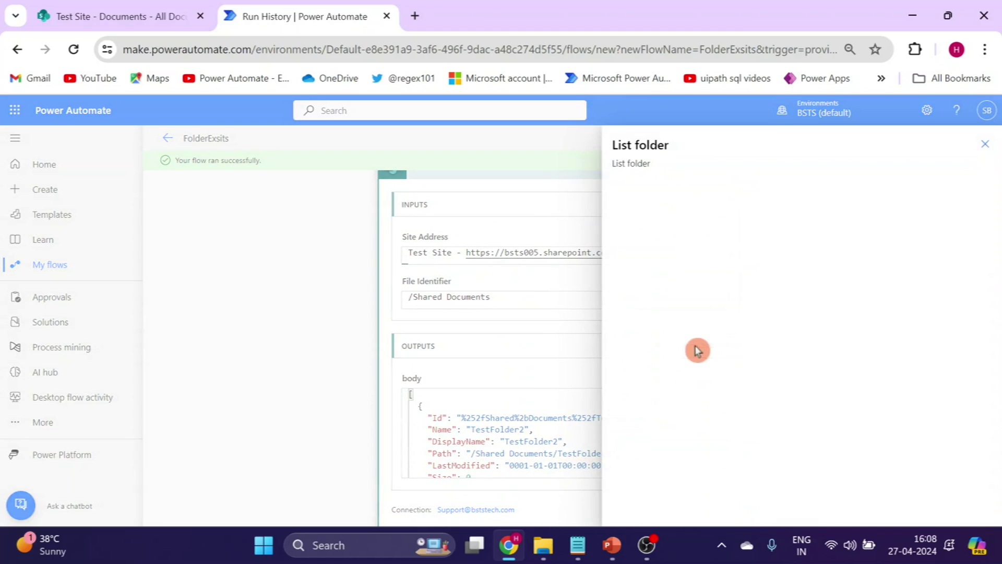
{"action": "left_click", "coordinate": [745, 219]}
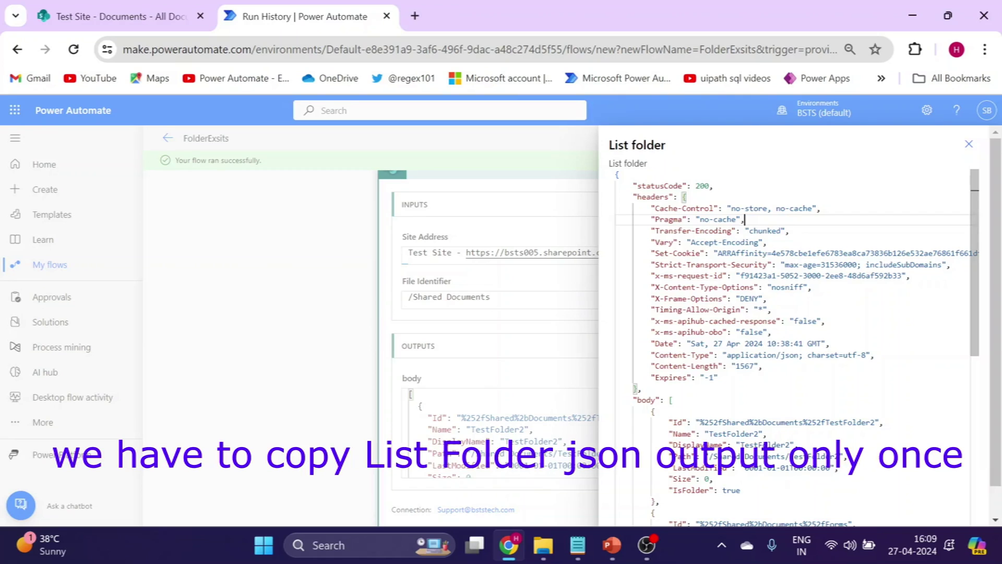
{"action": "key", "text": "ctrl+a"}
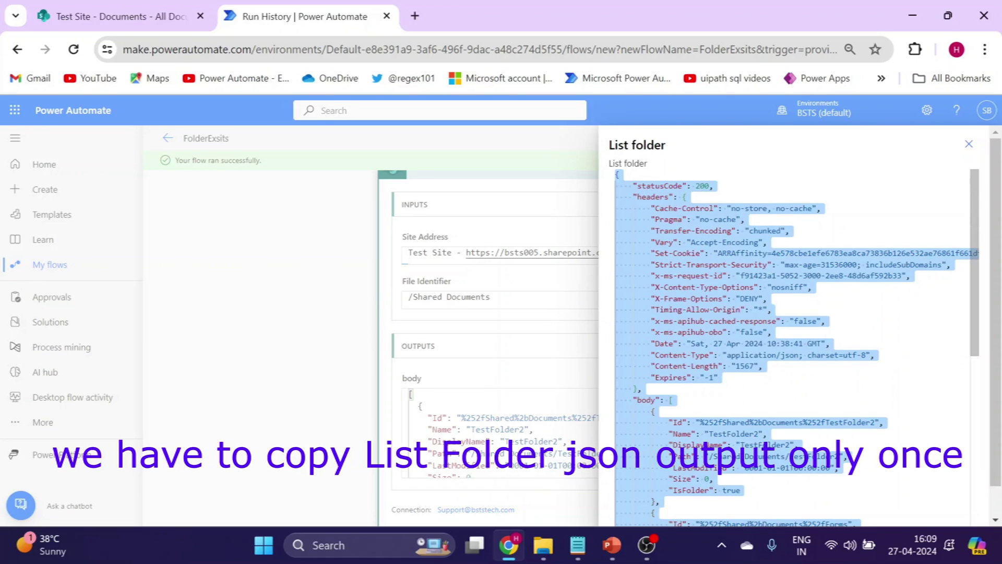
{"action": "left_click", "coordinate": [969, 144]}
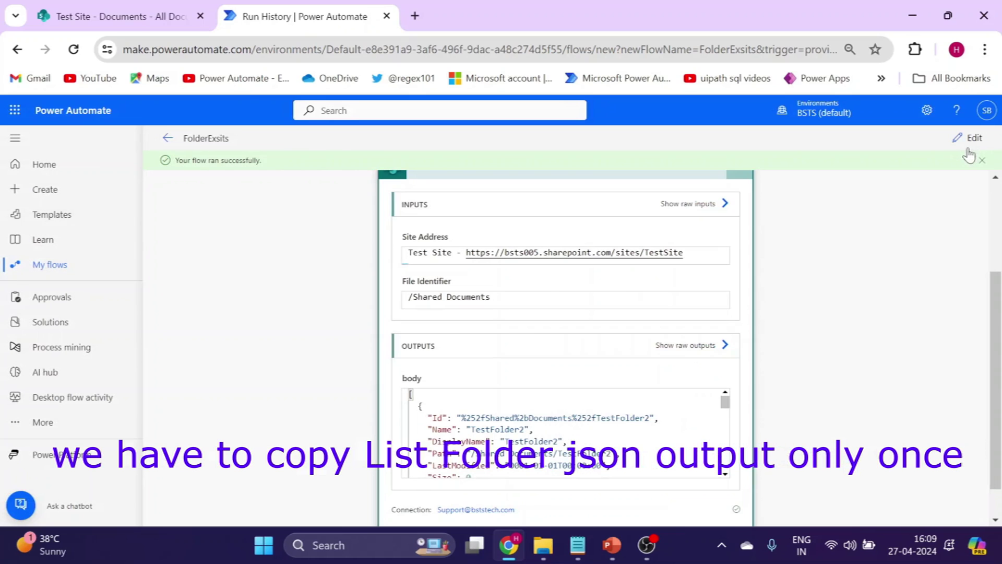
Step: Return to editing the flow and add a Parse JSON action after List folder, with the List folder body as its content
{"action": "left_click", "coordinate": [969, 139]}
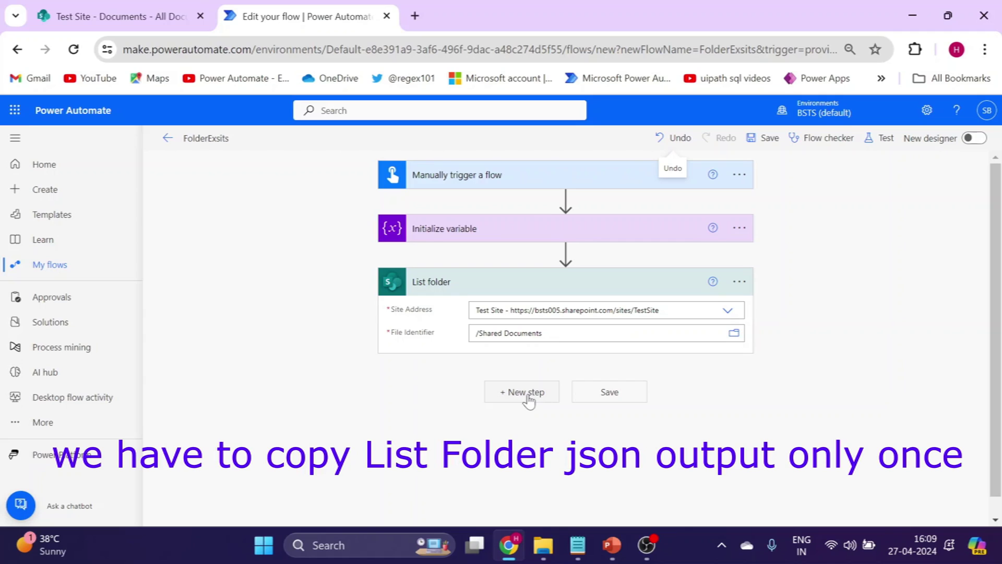
{"action": "left_click", "coordinate": [528, 396]}
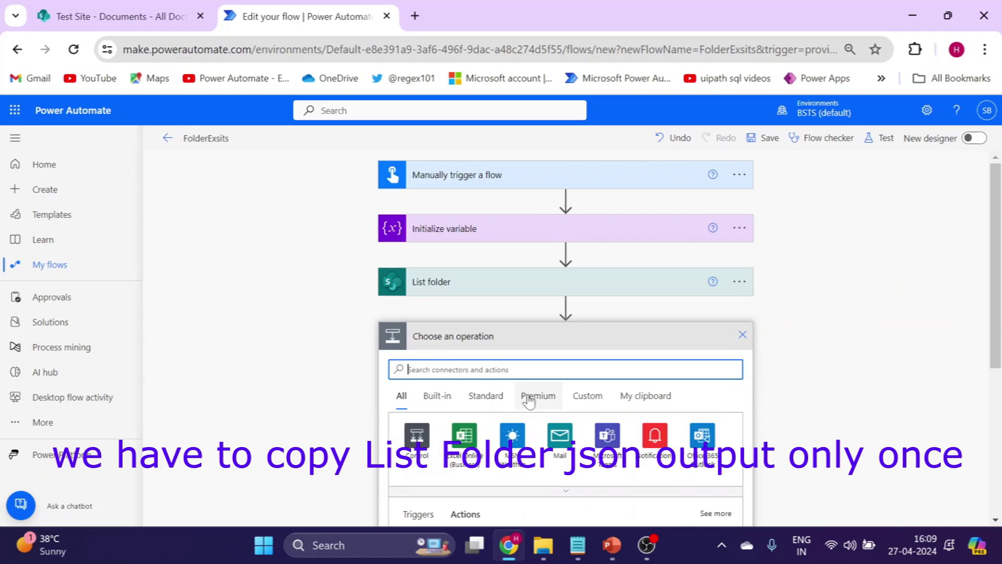
{"action": "type", "text": "Parse"}
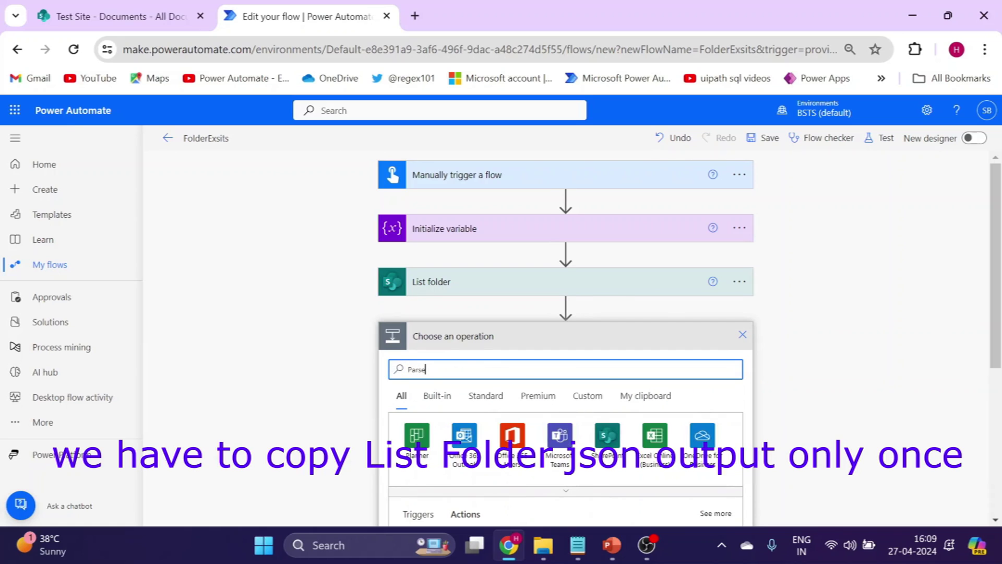
{"action": "type", "text": " Json"}
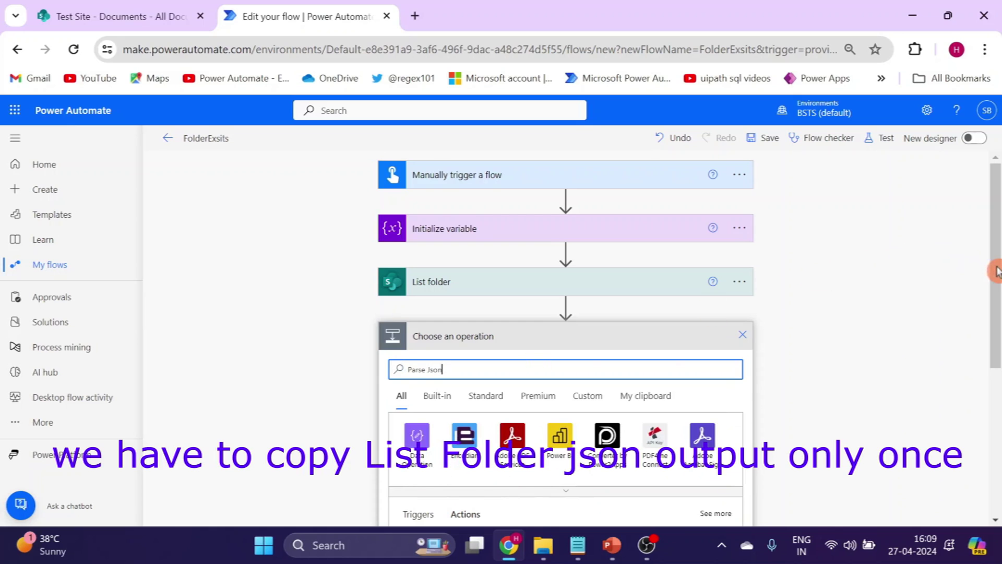
{"action": "left_click_drag", "start_coordinate": [996, 270], "coordinate": [995, 312]}
{"action": "left_click", "coordinate": [442, 490]}
{"action": "left_click", "coordinate": [443, 488]}
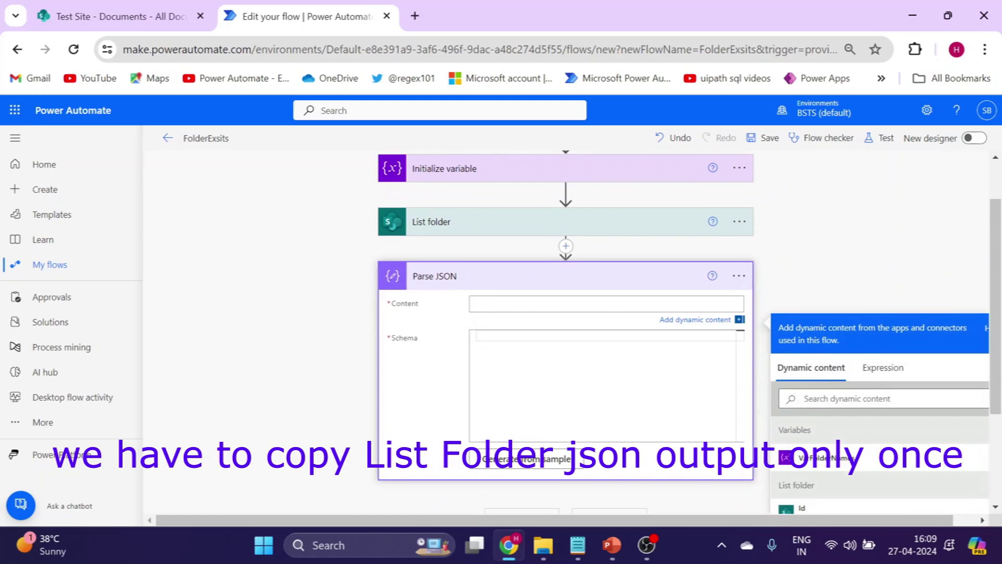
{"action": "type", "text": "Body"}
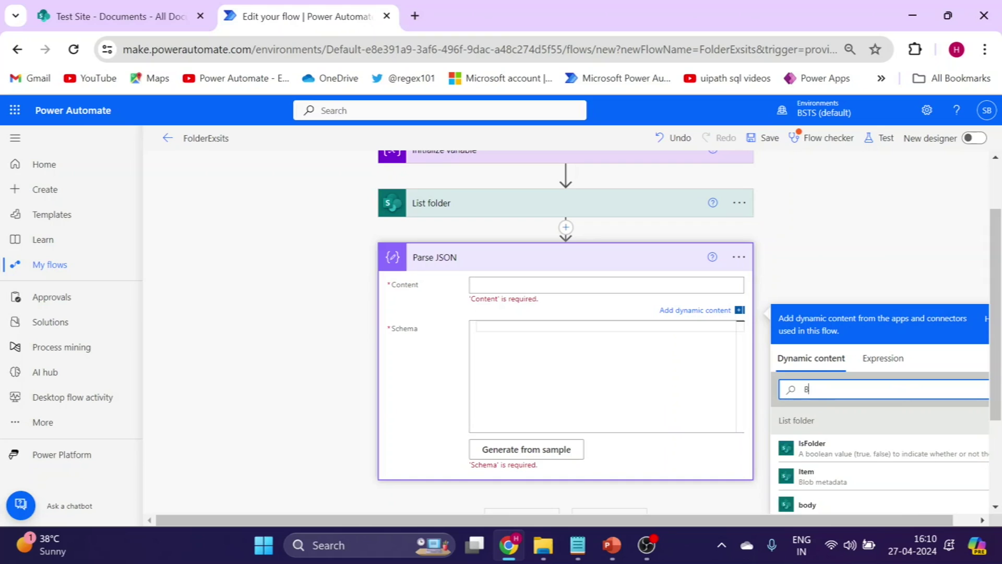
{"action": "left_click", "coordinate": [809, 455]}
Step: Paste the copied List folder output into the Parse JSON schema and save the flow
{"action": "left_click", "coordinate": [476, 319]}
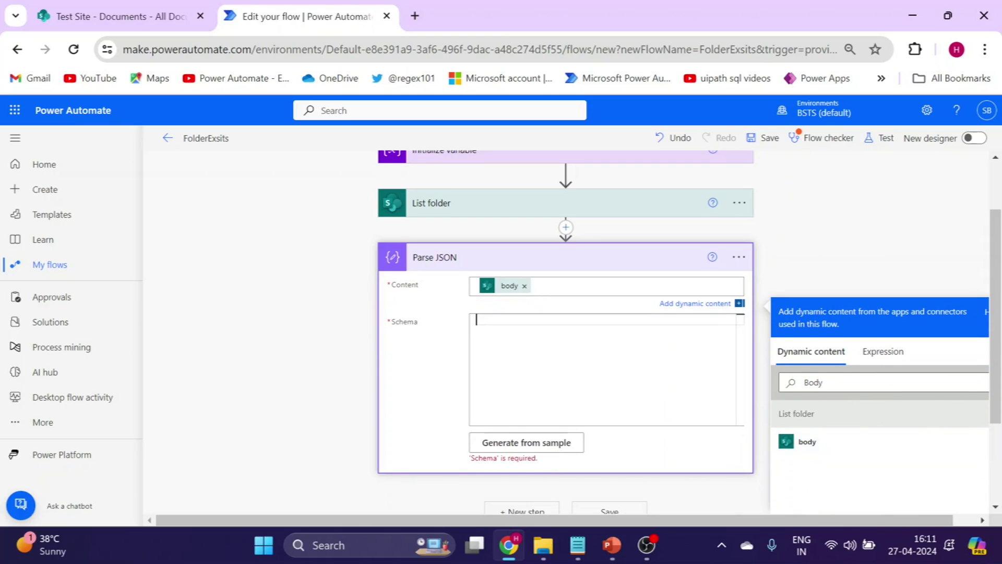
{"action": "key", "text": "ctrl+v"}
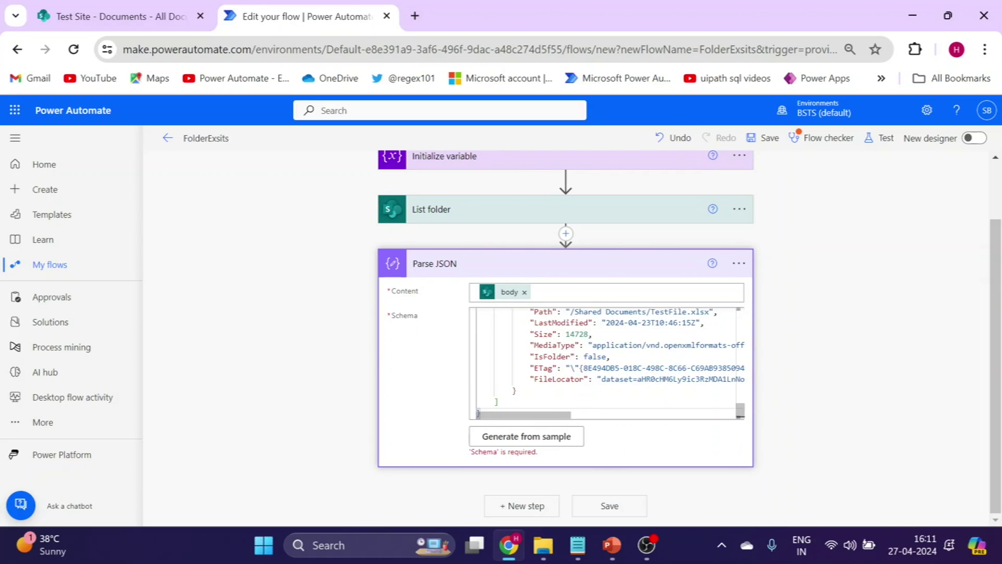
{"action": "left_click", "coordinate": [628, 509]}
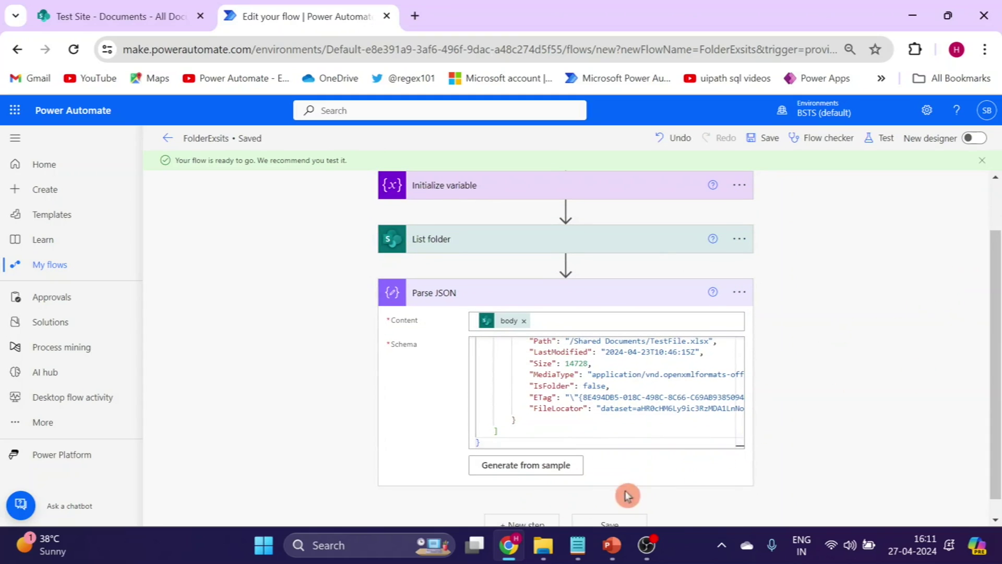
{"action": "left_click", "coordinate": [627, 301]}
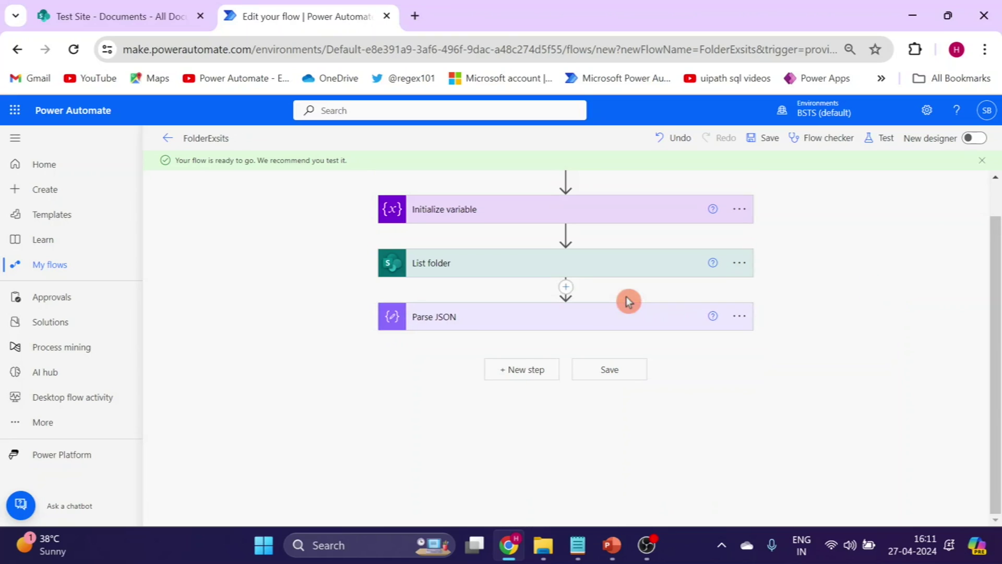
Step: Add an Apply to each control after Parse JSON that loops over the Parse JSON Body output
{"action": "left_click", "coordinate": [523, 371]}
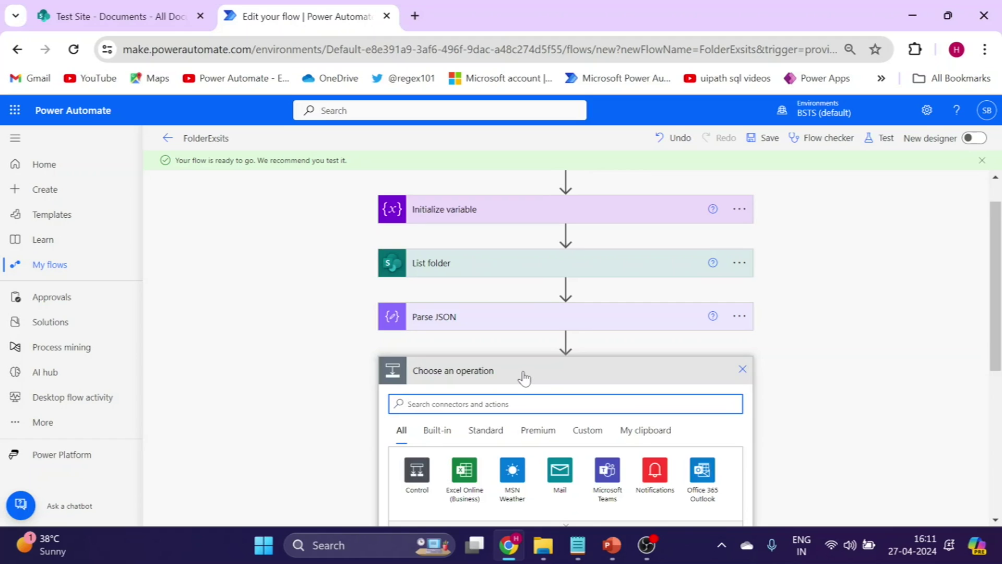
{"action": "type", "text": "Apply to"}
{"action": "scroll", "coordinate": [979, 358], "scroll_direction": "down", "scroll_amount": 4}
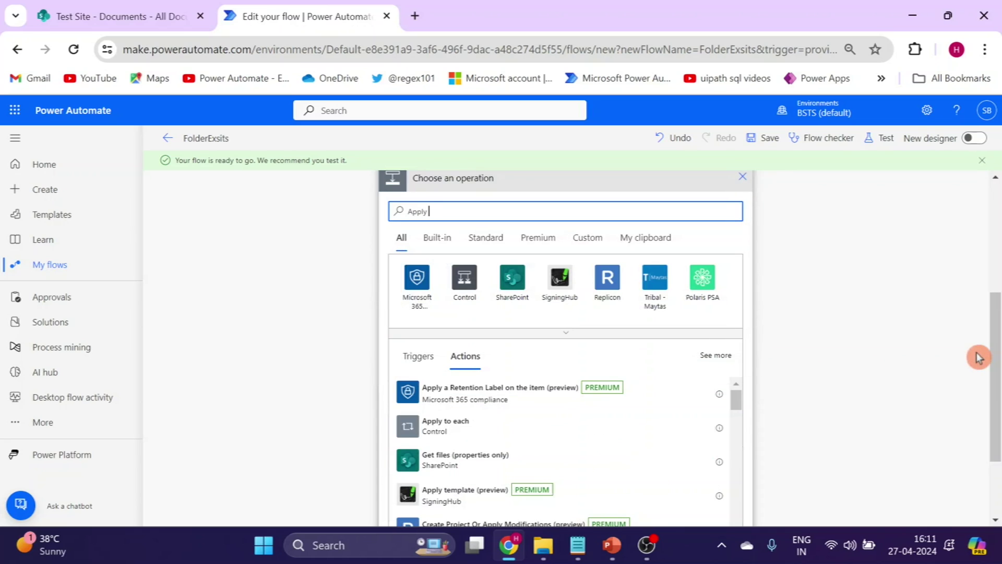
{"action": "type", "text": "e"}
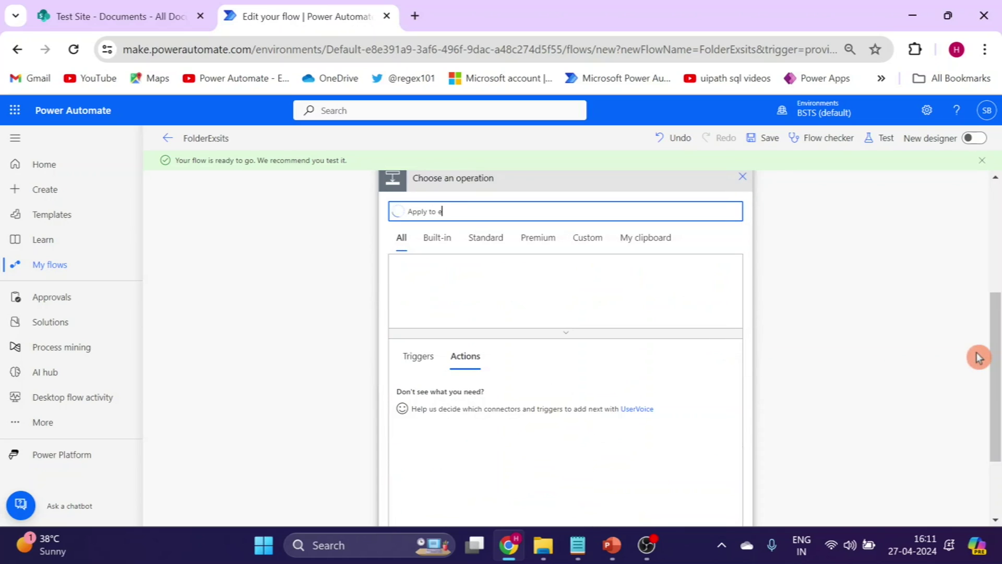
{"action": "type", "text": "ach"}
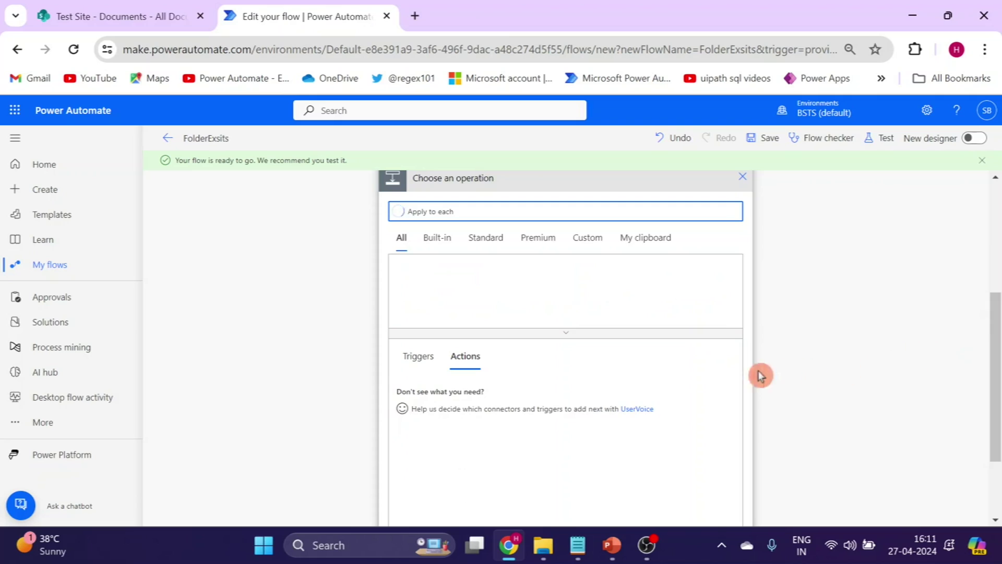
{"action": "left_click", "coordinate": [462, 393]}
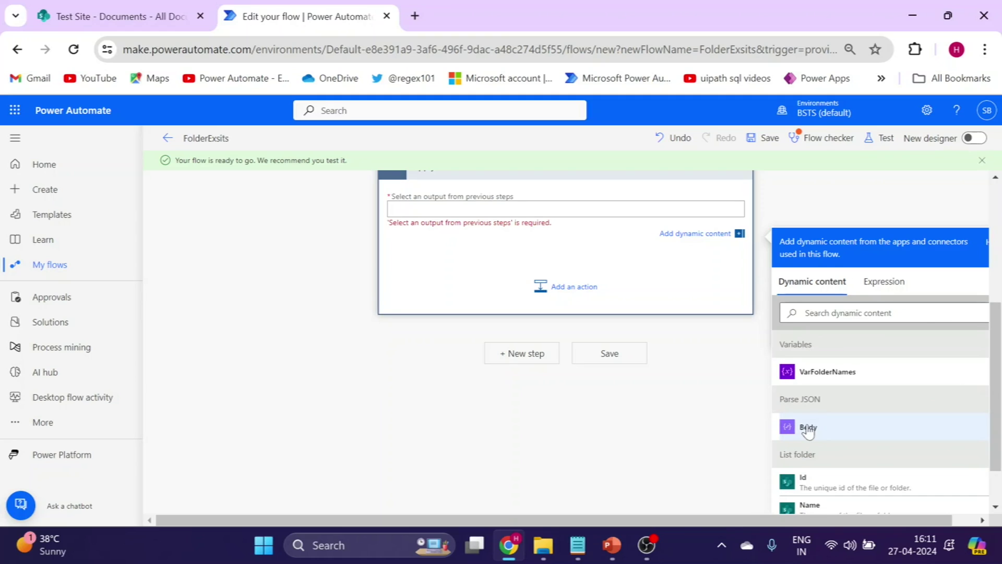
{"action": "left_click", "coordinate": [808, 428]}
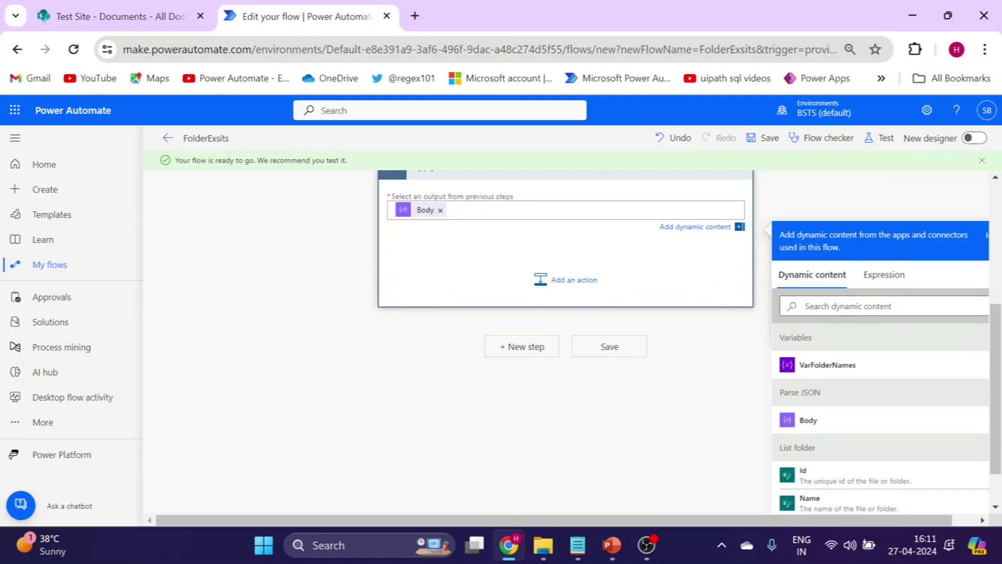
Step: Add a nested Apply to each control inside the existing loop that iterates over the List folder body output
{"action": "left_click", "coordinate": [558, 282]}
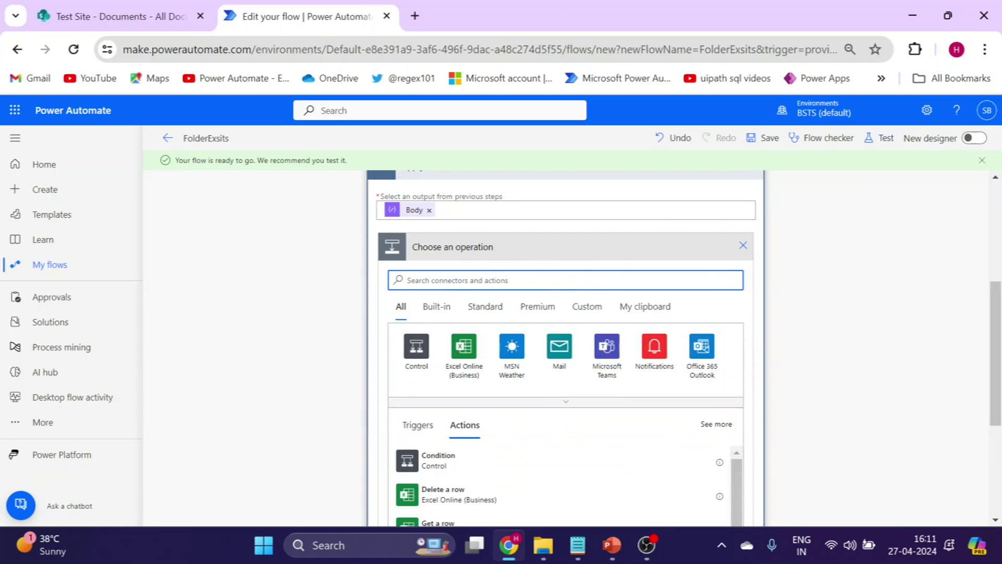
{"action": "type", "text": "apply"}
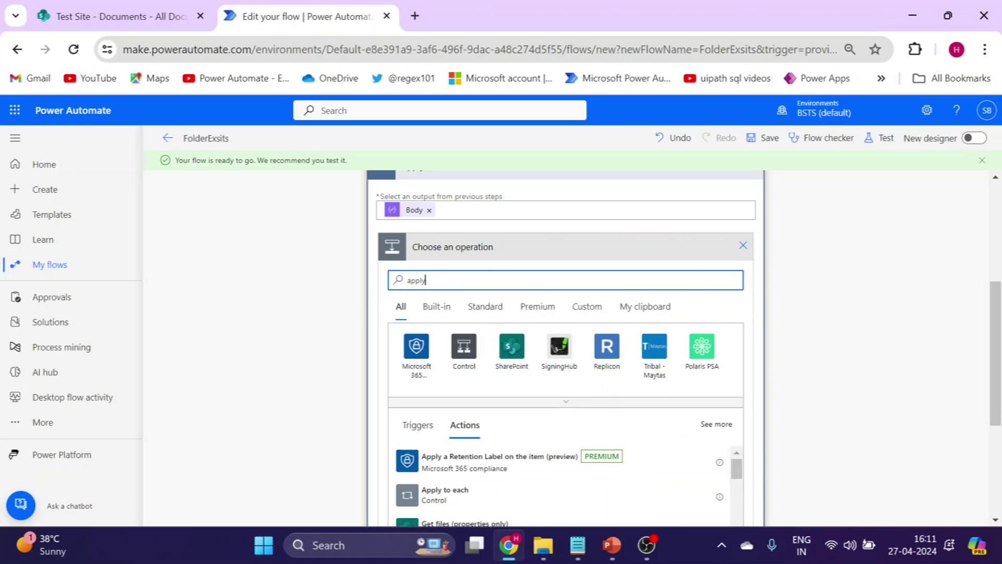
{"action": "left_click", "coordinate": [455, 494]}
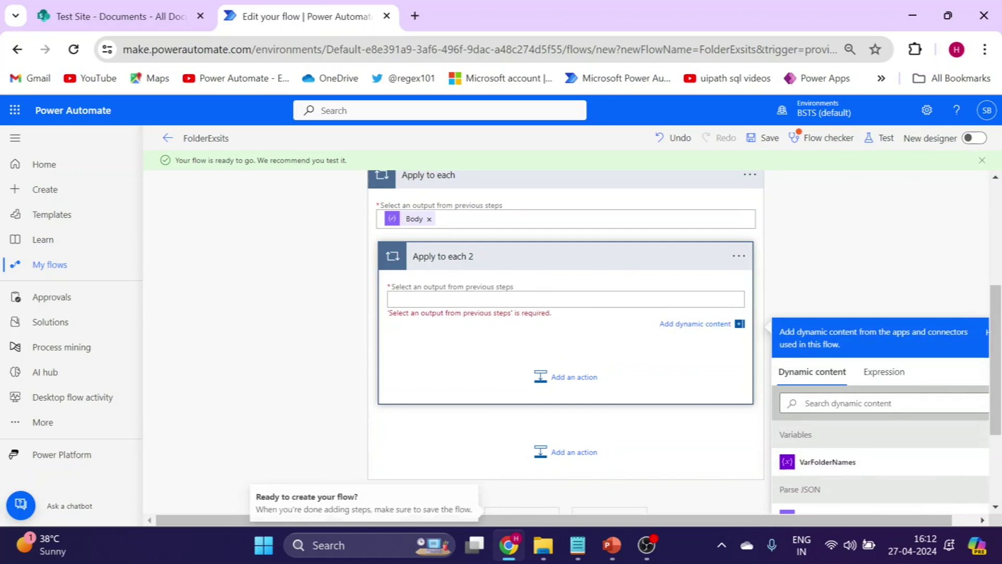
{"action": "left_click_drag", "start_coordinate": [996, 313], "coordinate": [997, 363]}
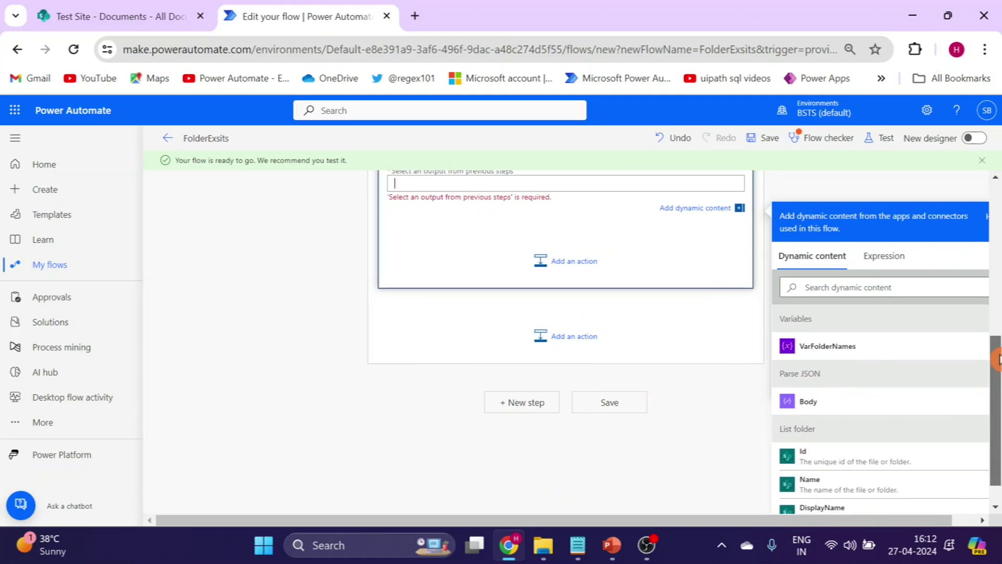
{"action": "type", "text": "Bod"}
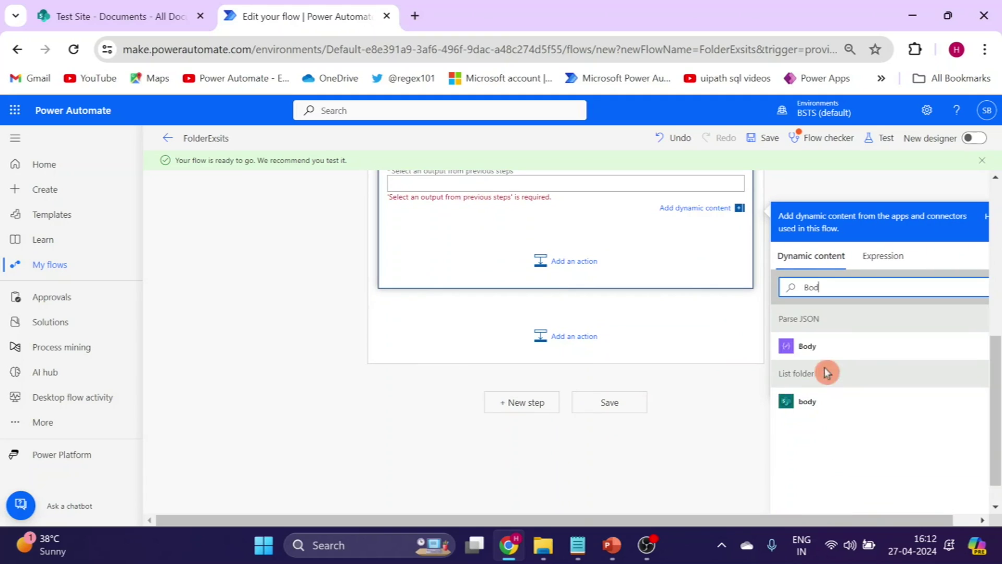
{"action": "left_click", "coordinate": [812, 412]}
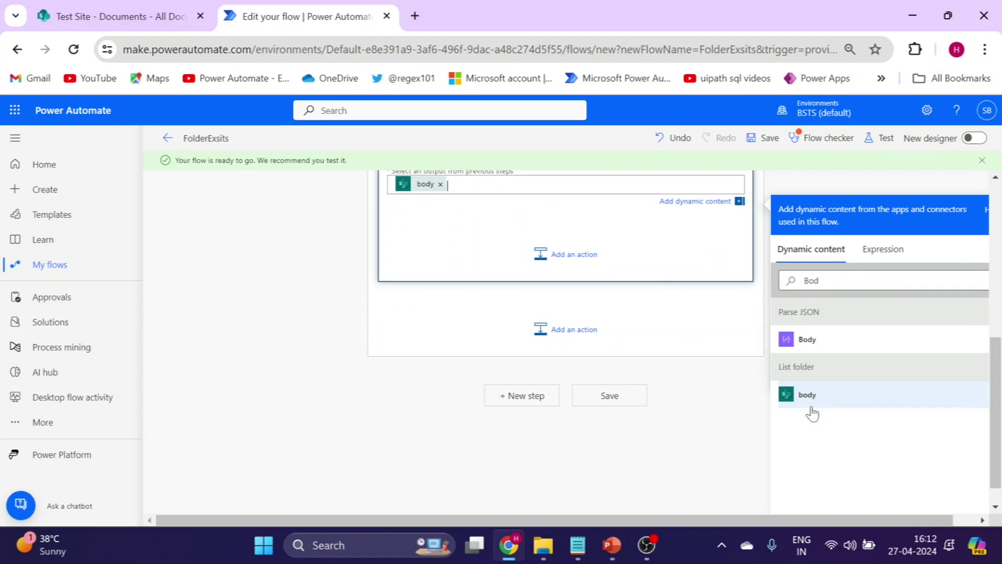
{"action": "left_click", "coordinate": [705, 308]}
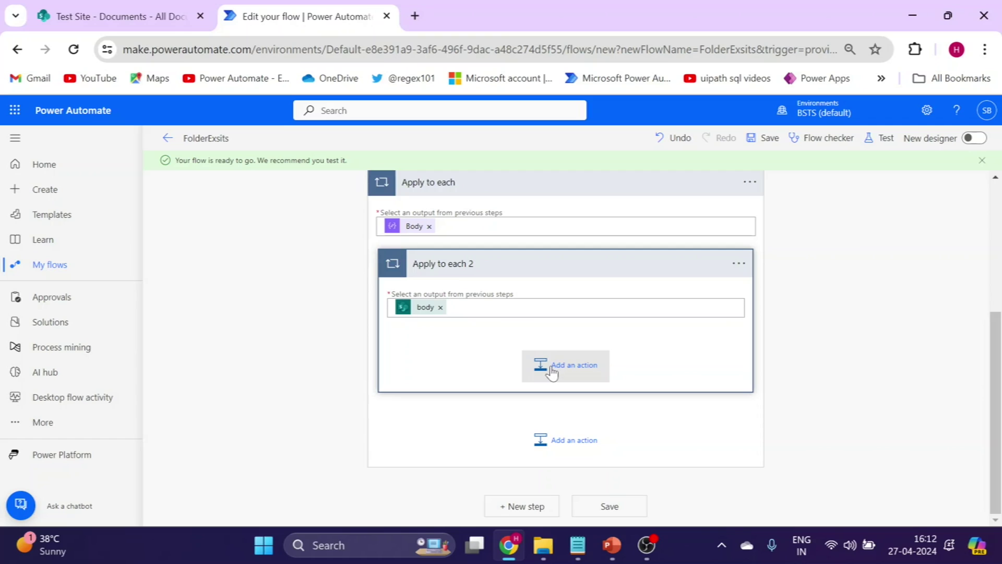
Step: Add an Append to array variable action inside the inner loop that appends DisplayName to VarFolderNames
{"action": "left_click", "coordinate": [552, 368]}
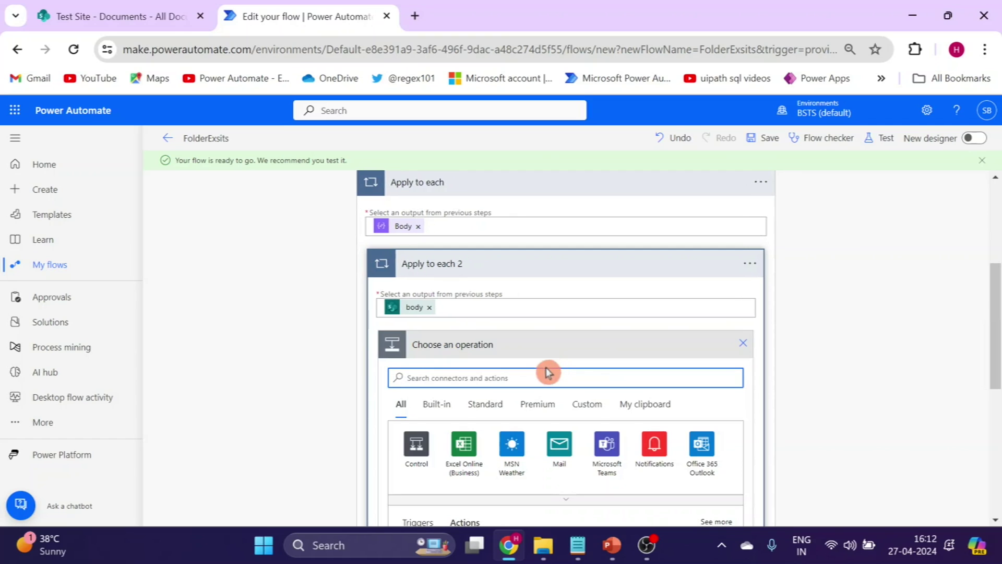
{"action": "type", "text": "appen"}
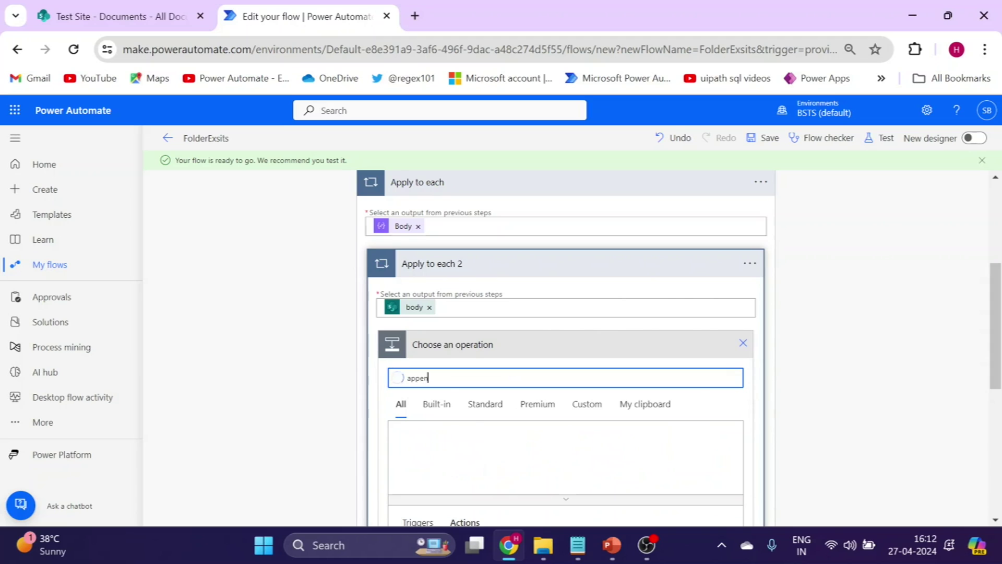
{"action": "type", "text": "d ar"}
{"action": "scroll", "coordinate": [419, 417], "scroll_direction": "down", "scroll_amount": 3}
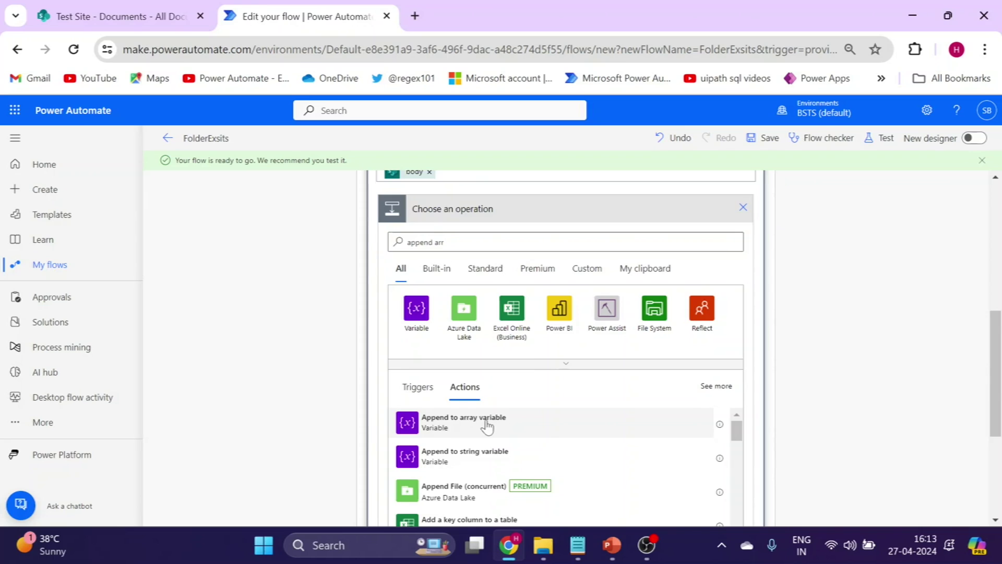
{"action": "left_click", "coordinate": [487, 426]}
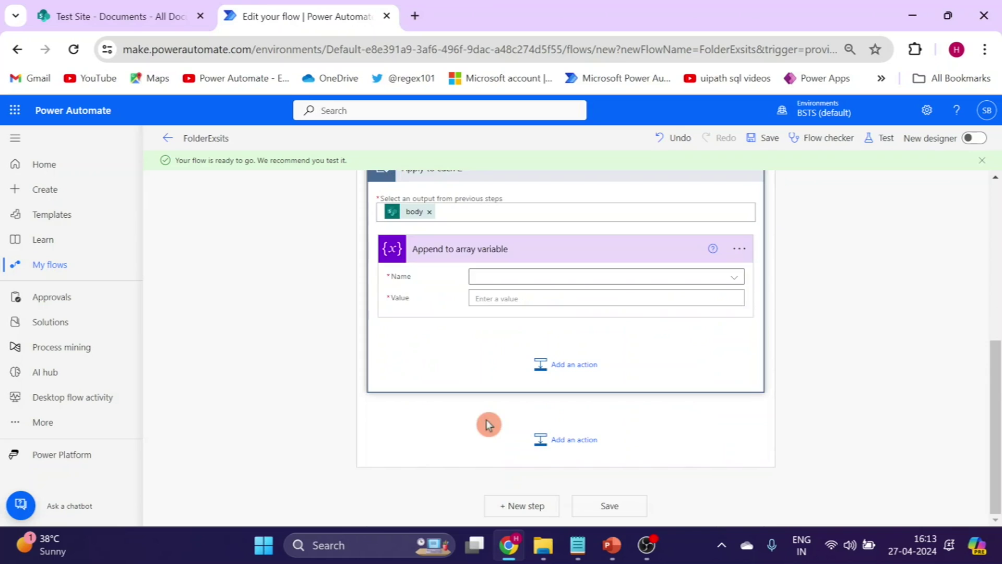
{"action": "left_click", "coordinate": [500, 280]}
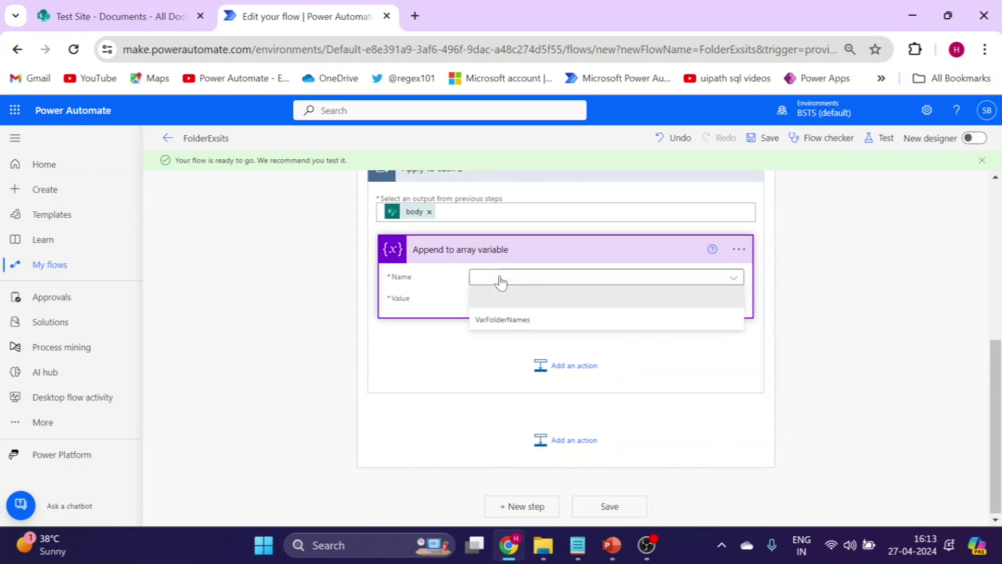
{"action": "left_click", "coordinate": [484, 322]}
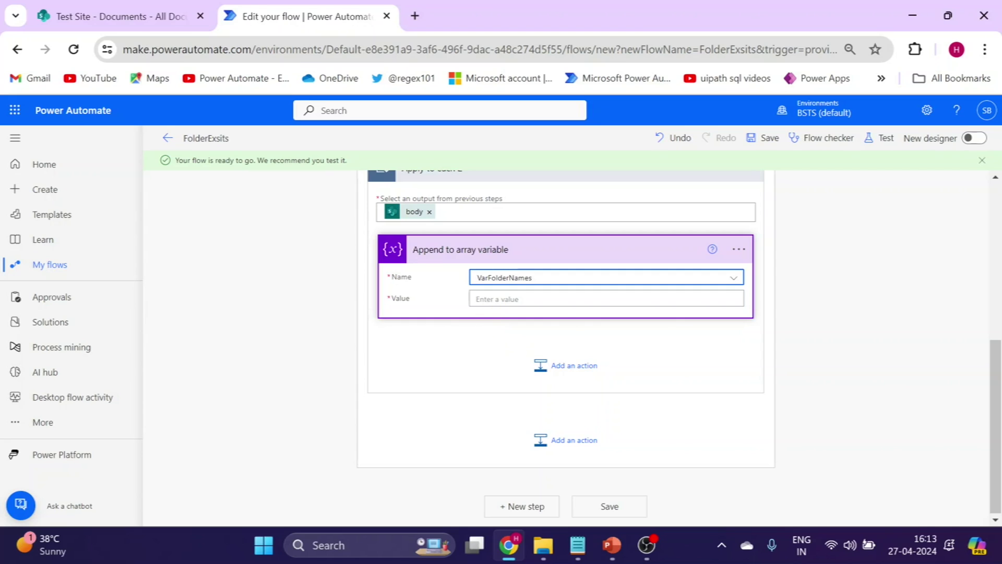
{"action": "left_click", "coordinate": [527, 299]}
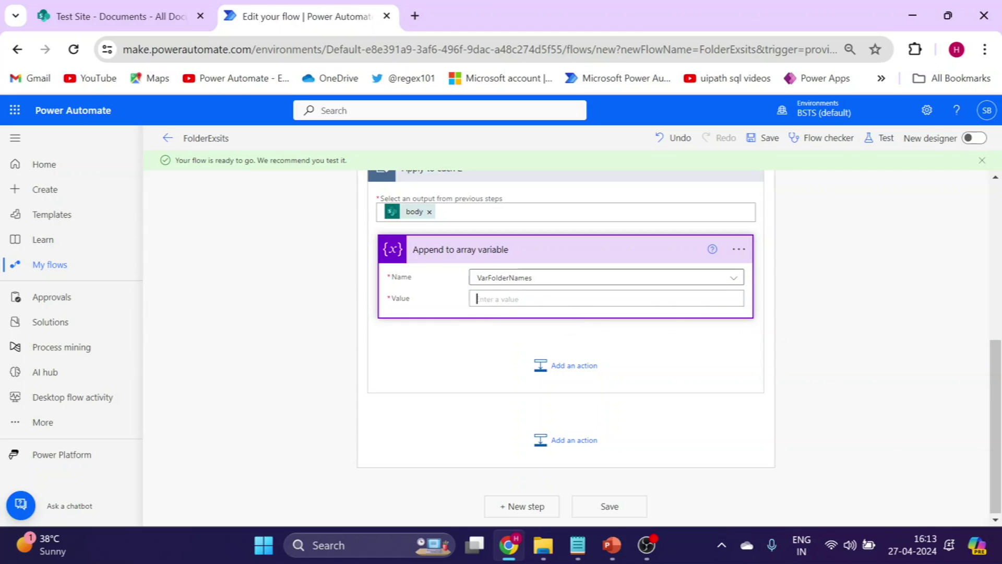
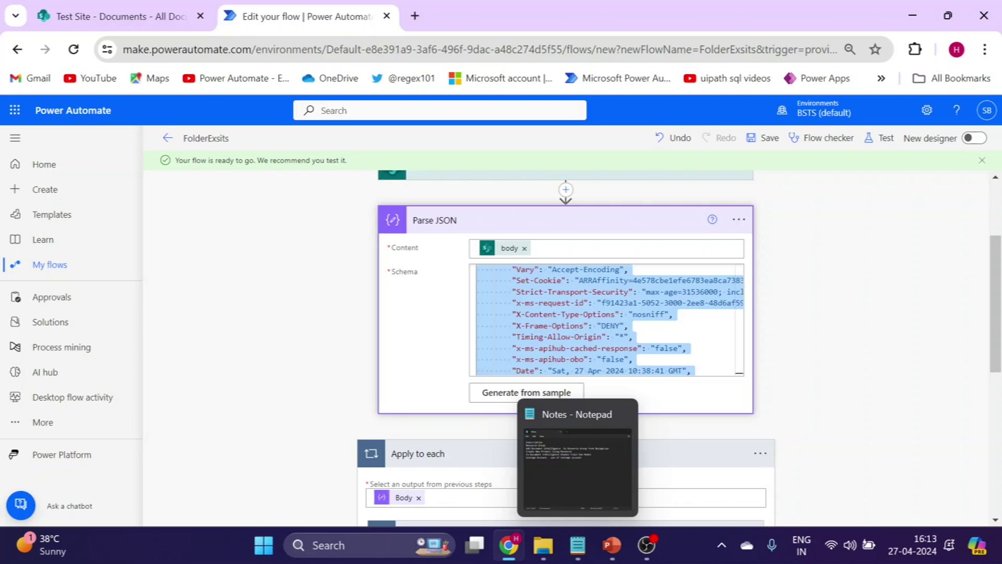
Step: Switch to a new Notepad document and paste the copied List folder JSON output into it
{"action": "left_click", "coordinate": [376, 553]}
{"action": "type", "text": "no"}
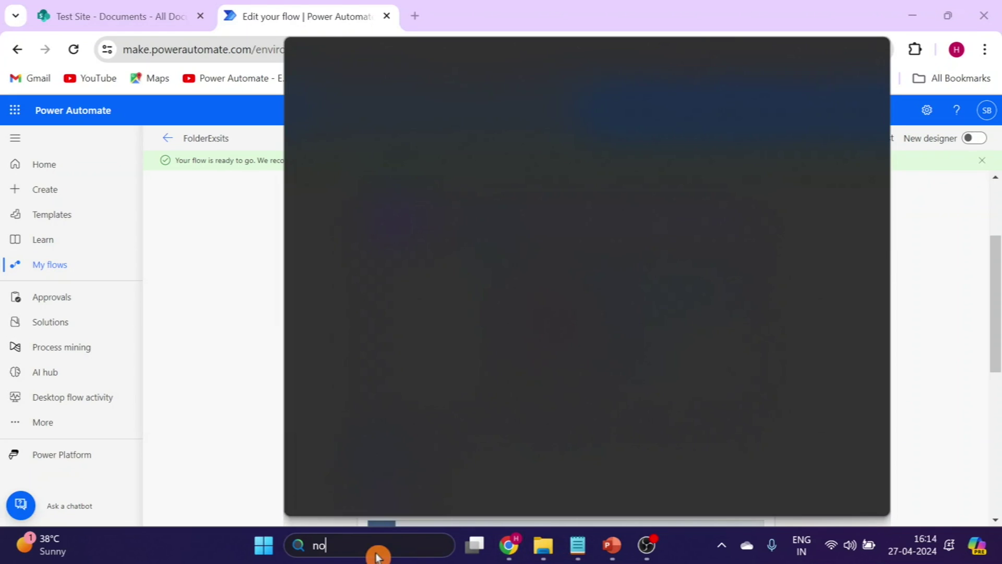
{"action": "type", "text": "tepad"}
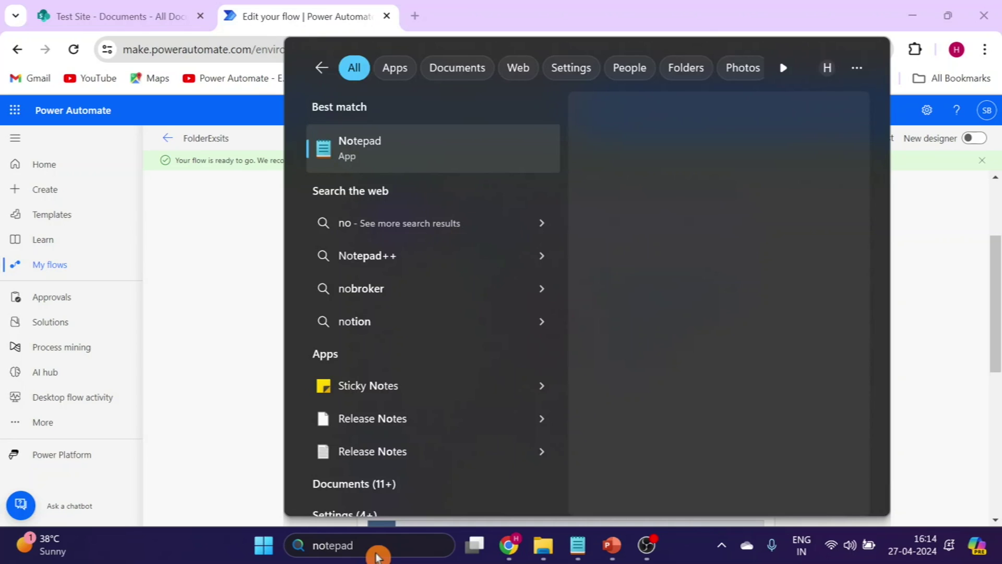
{"action": "left_click", "coordinate": [449, 148]}
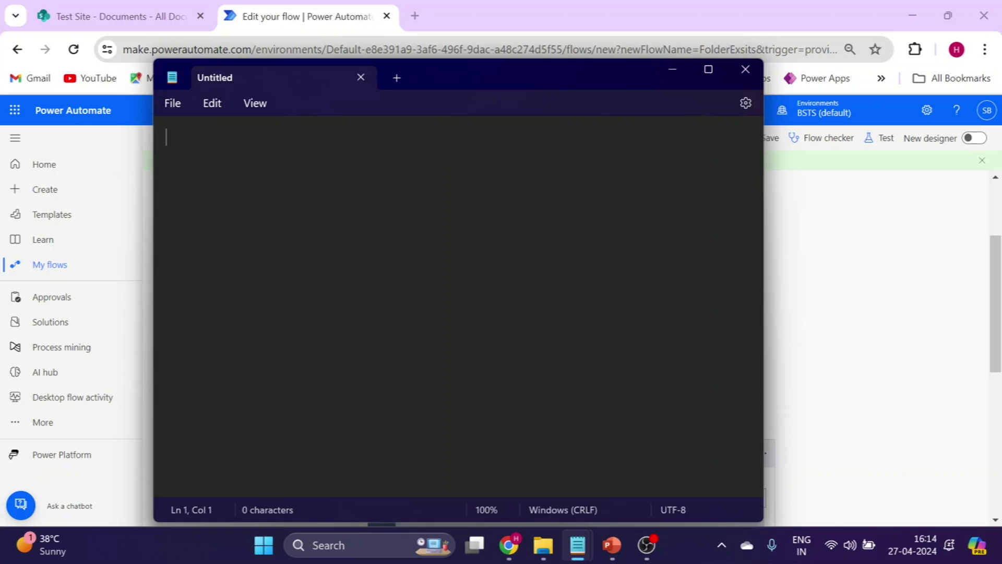
{"action": "key", "text": "ctrl+v"}
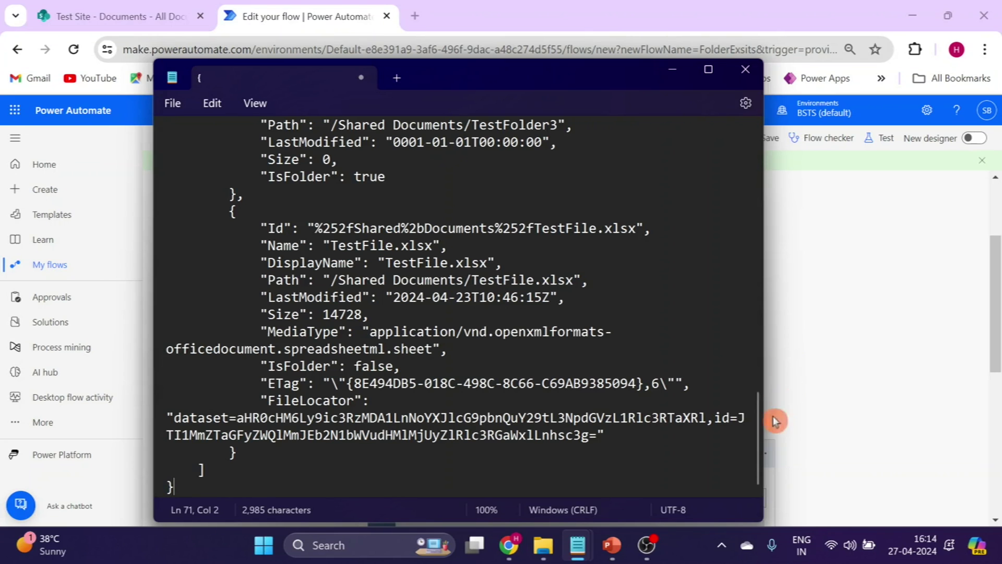
Step: Examine the folder entries in the JSON's body array and copy the DisplayName property name
{"action": "left_click_drag", "start_coordinate": [757, 423], "coordinate": [757, 246]}
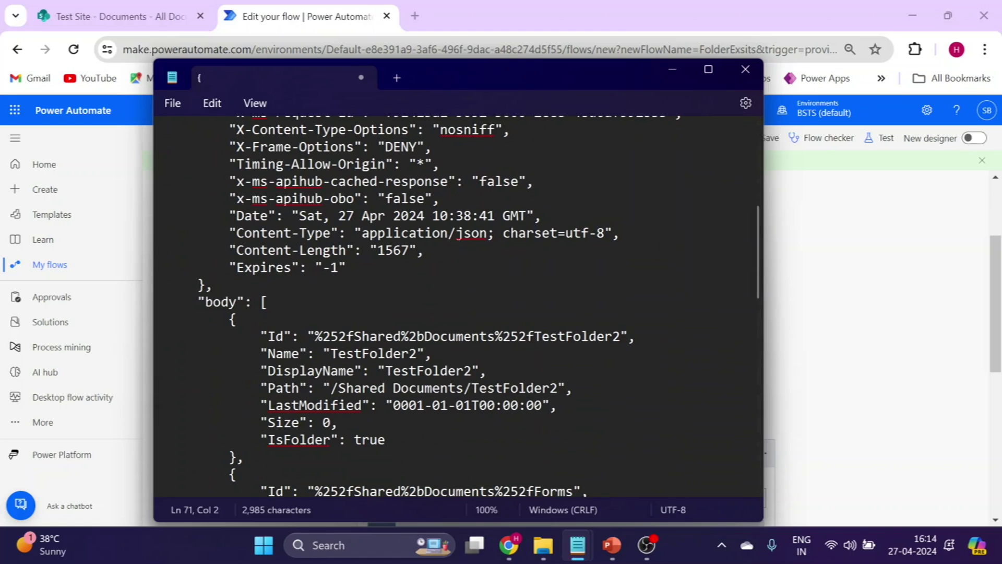
{"action": "left_click_drag", "start_coordinate": [244, 303], "coordinate": [201, 303]}
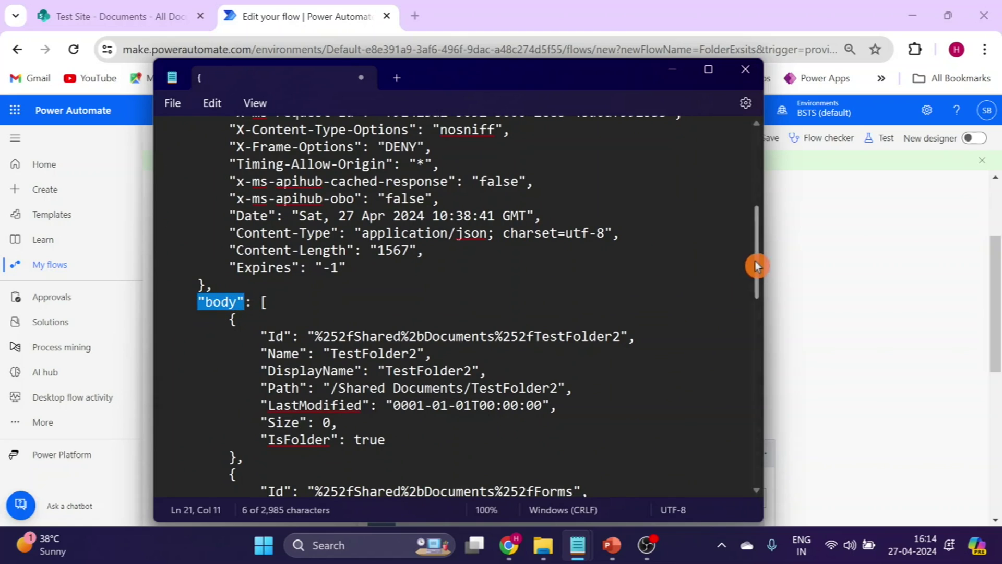
{"action": "scroll", "coordinate": [755, 266], "scroll_direction": "down", "scroll_amount": 1}
{"action": "left_click_drag", "start_coordinate": [222, 270], "coordinate": [380, 402]}
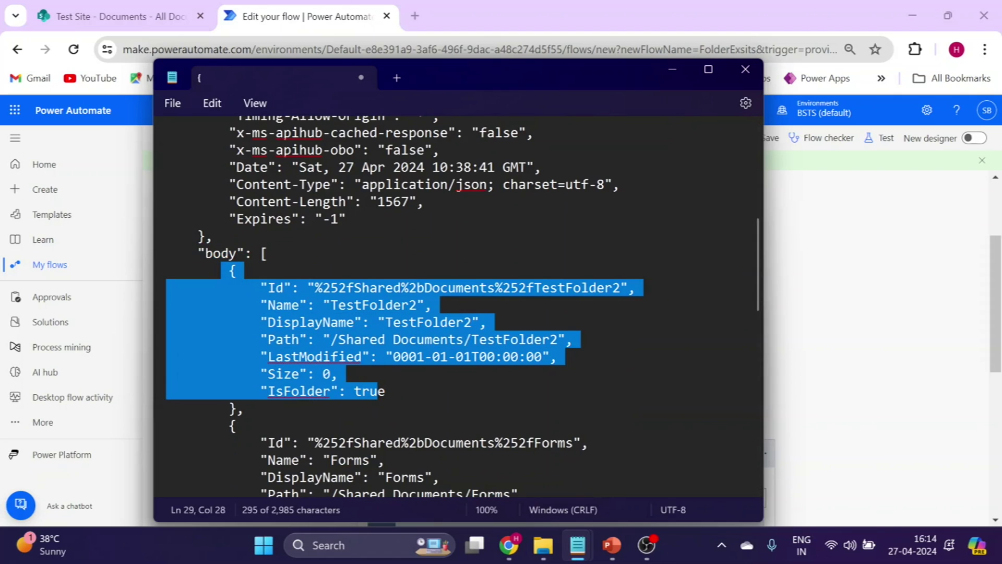
{"action": "left_click_drag", "start_coordinate": [757, 272], "coordinate": [759, 307]}
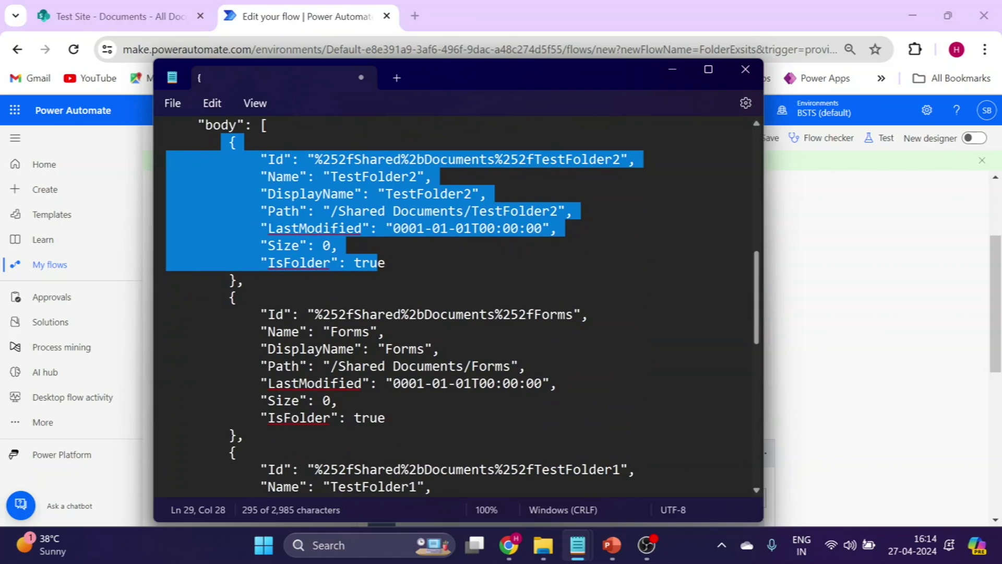
{"action": "left_click_drag", "start_coordinate": [227, 299], "coordinate": [277, 441]}
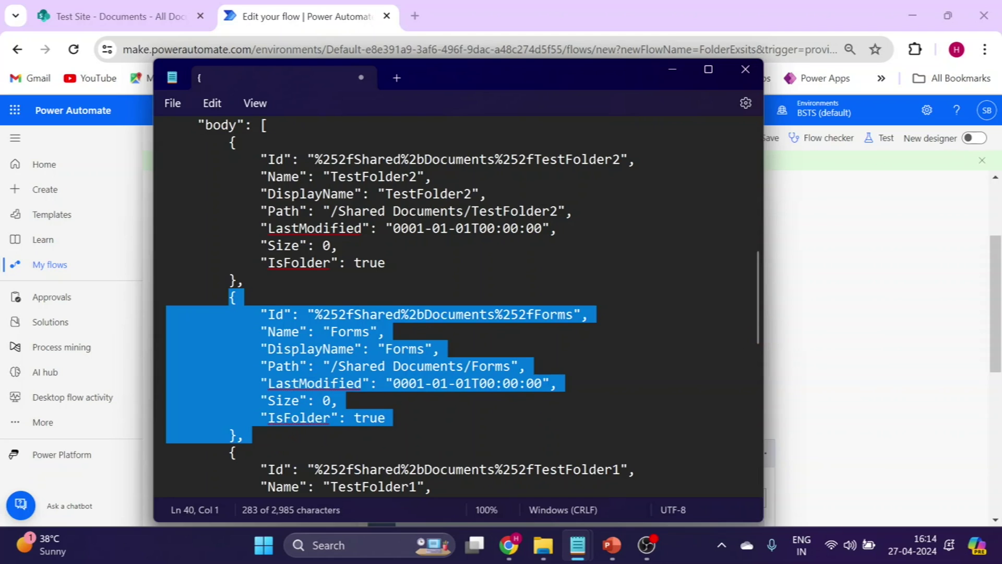
{"action": "left_click_drag", "start_coordinate": [354, 195], "coordinate": [267, 195]}
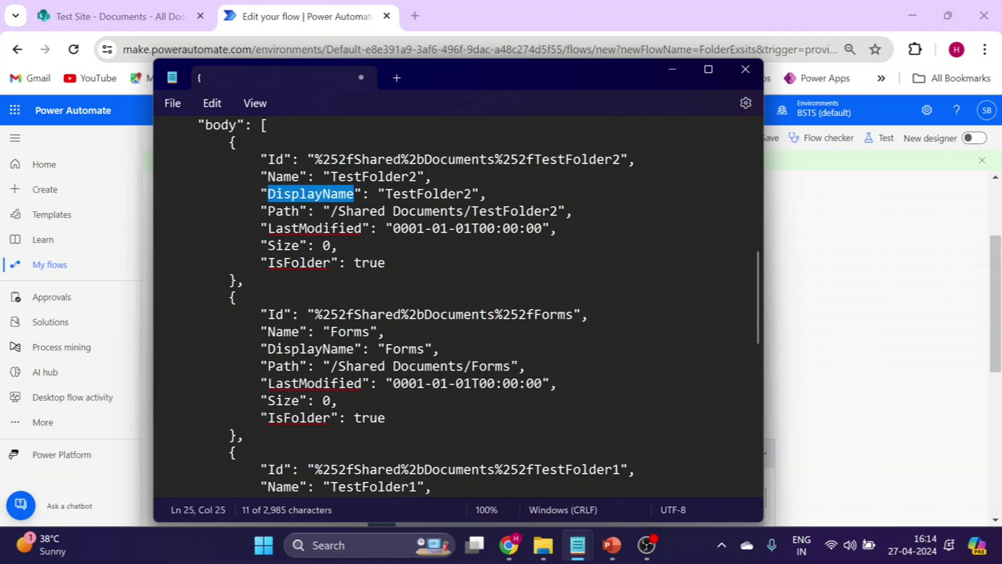
{"action": "left_click_drag", "start_coordinate": [250, 495], "coordinate": [230, 489]}
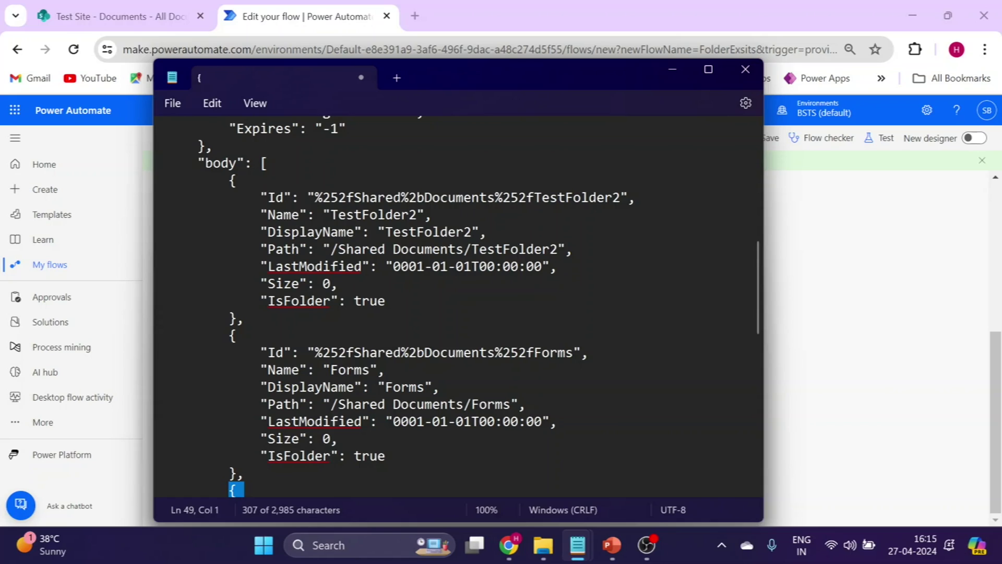
{"action": "left_click_drag", "start_coordinate": [269, 232], "coordinate": [356, 242]}
{"action": "key", "text": "ctrl+c"}
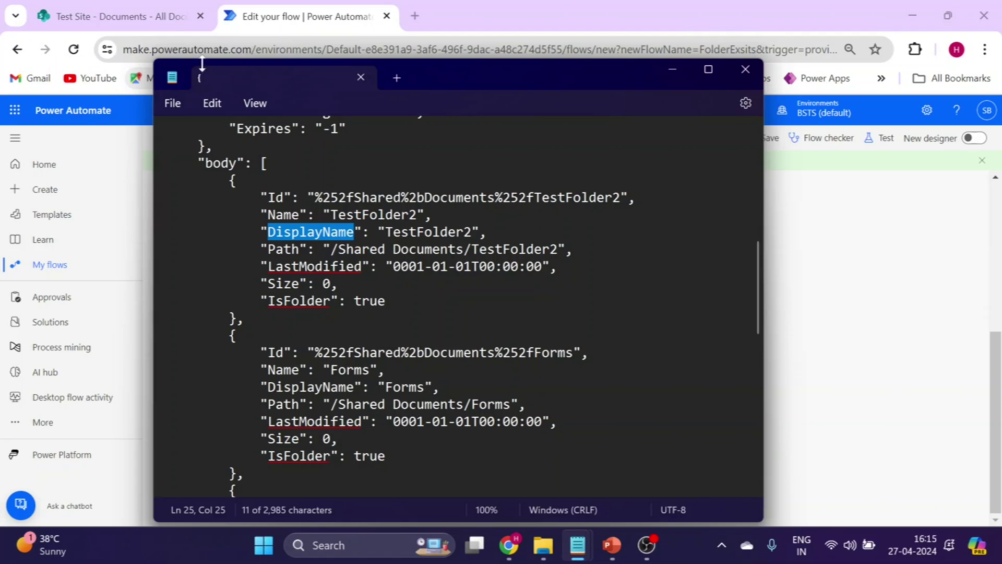
Step: Check the folder names in the SharePoint Documents library and review the inner loop's Append to array variable settings in the flow
{"action": "left_click", "coordinate": [142, 17]}
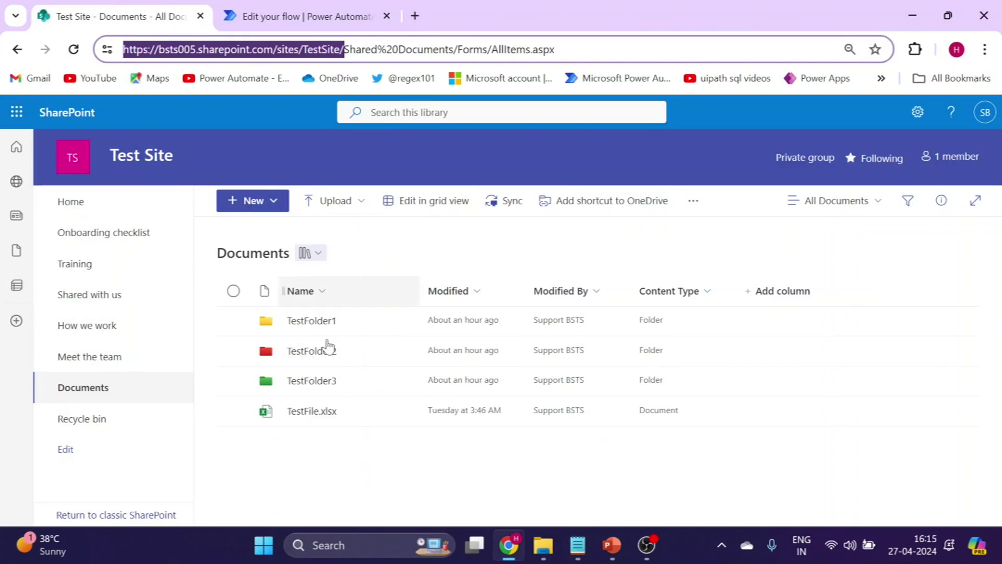
{"action": "left_click", "coordinate": [325, 7]}
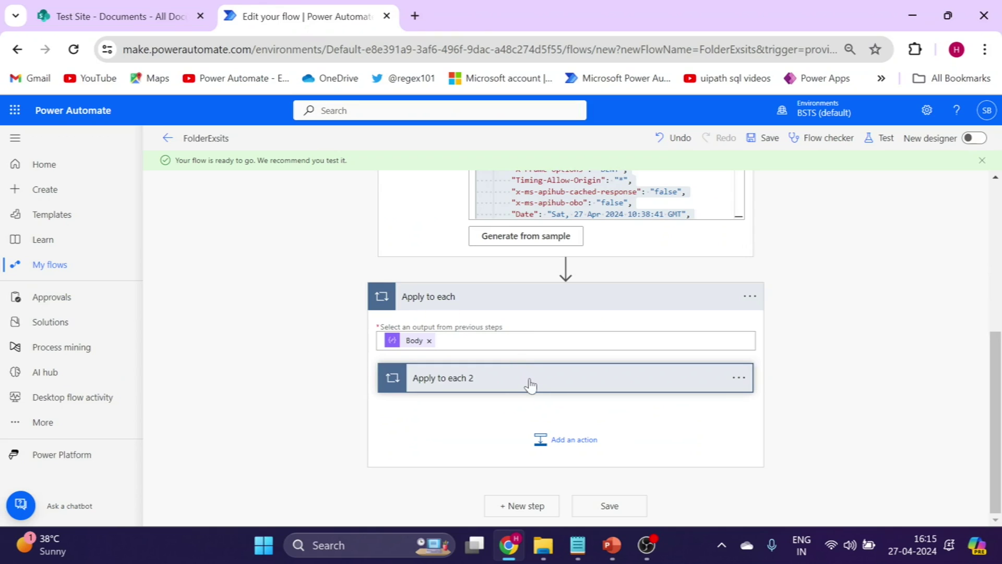
{"action": "left_click", "coordinate": [530, 385]}
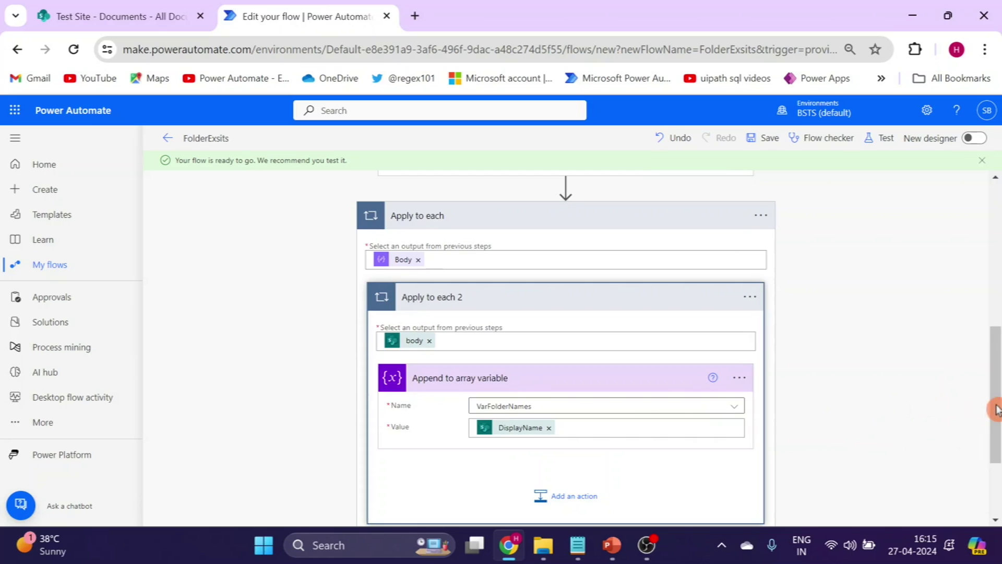
{"action": "left_click_drag", "start_coordinate": [995, 410], "coordinate": [996, 477]}
{"action": "scroll", "coordinate": [547, 316], "scroll_direction": "up", "scroll_amount": 1}
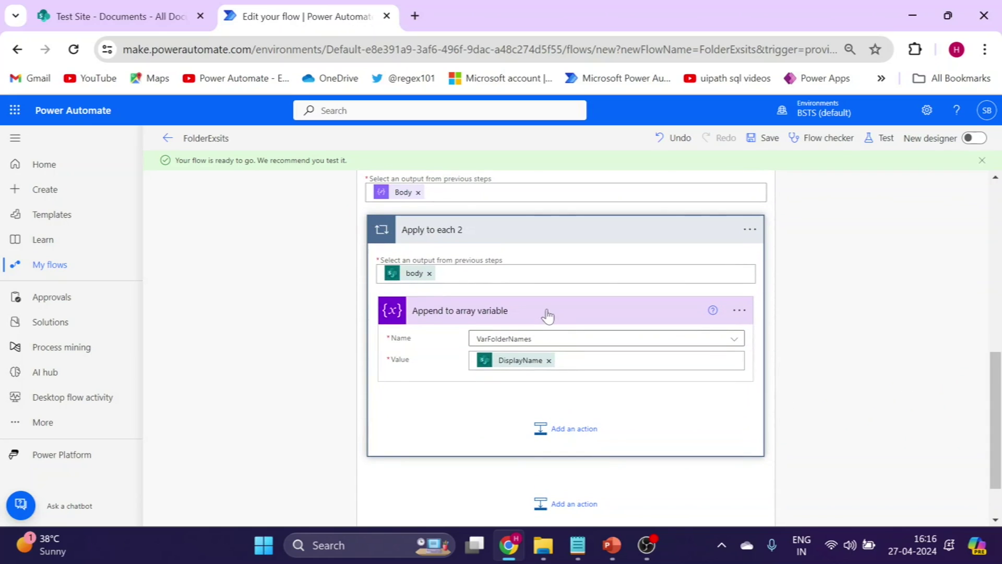
{"action": "left_click", "coordinate": [516, 367]}
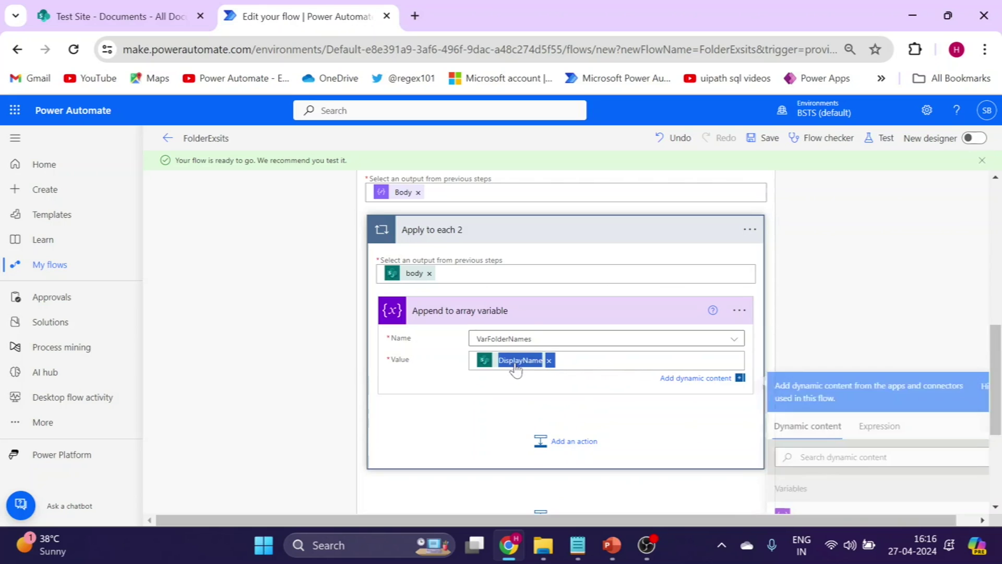
{"action": "left_click", "coordinate": [522, 315]}
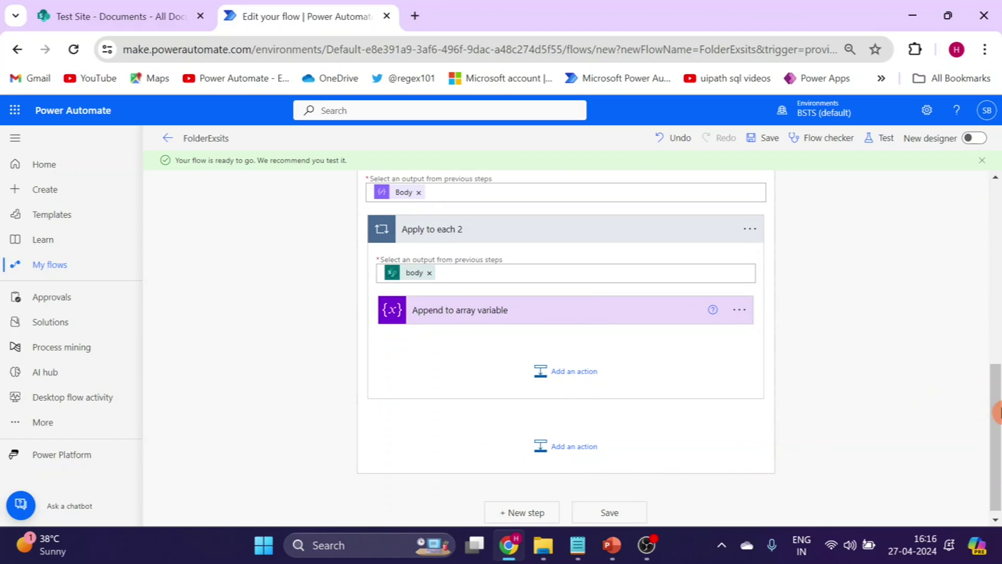
Step: Add a Compose action after the outer Apply to each loop with the VarFolderNames variable as its input
{"action": "scroll", "coordinate": [997, 412], "scroll_direction": "down", "scroll_amount": 1}
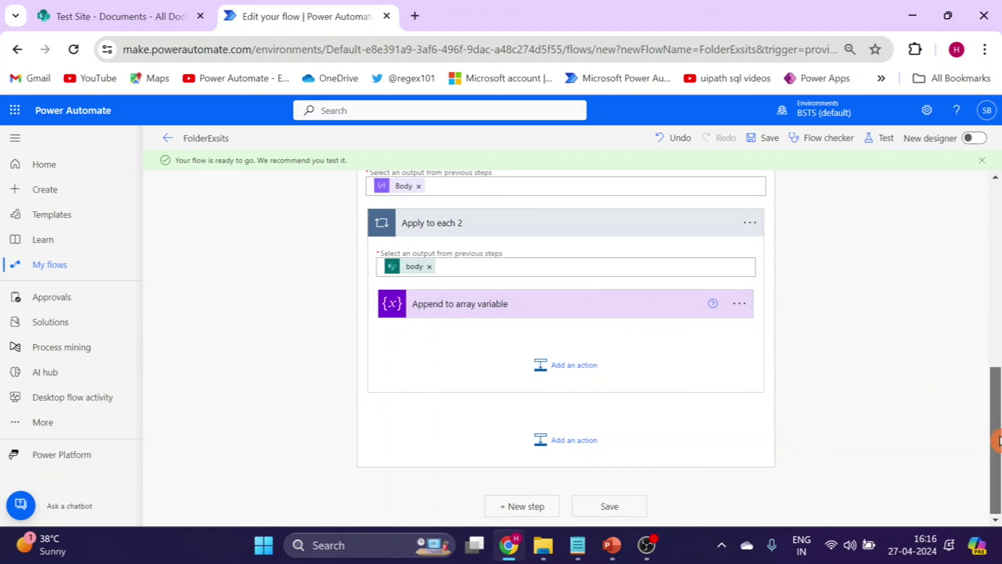
{"action": "left_click", "coordinate": [525, 506]}
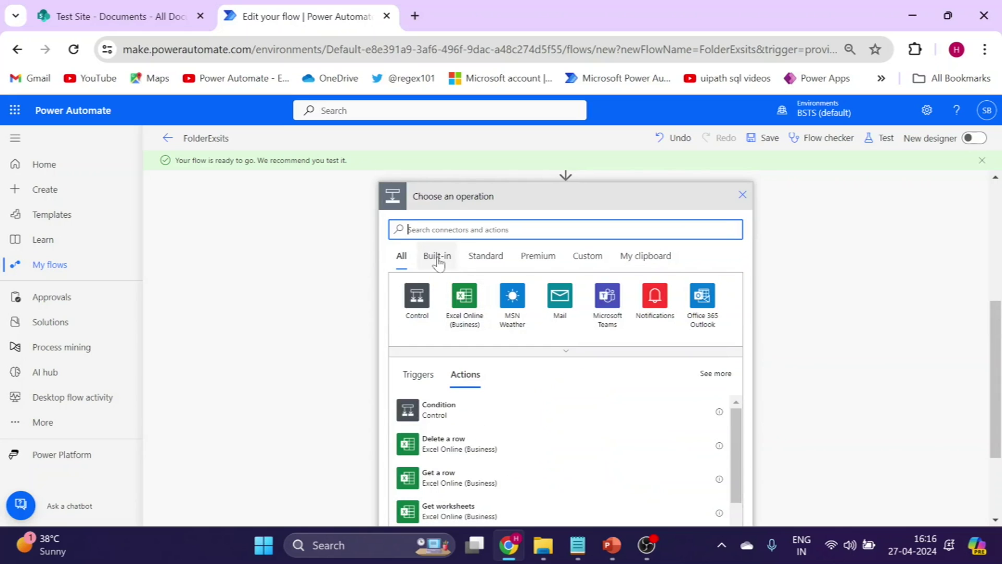
{"action": "type", "text": "Co"}
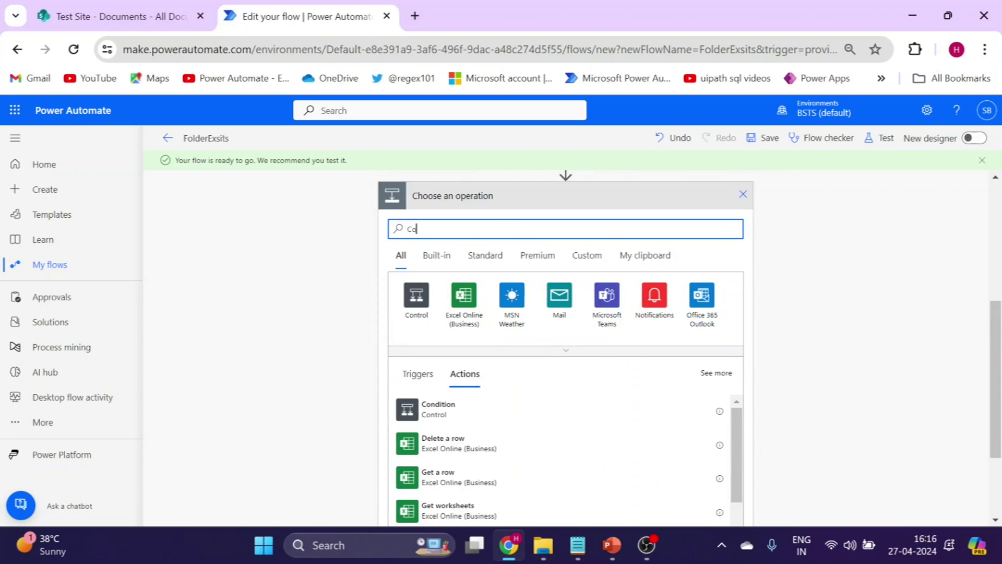
{"action": "type", "text": "mpose"}
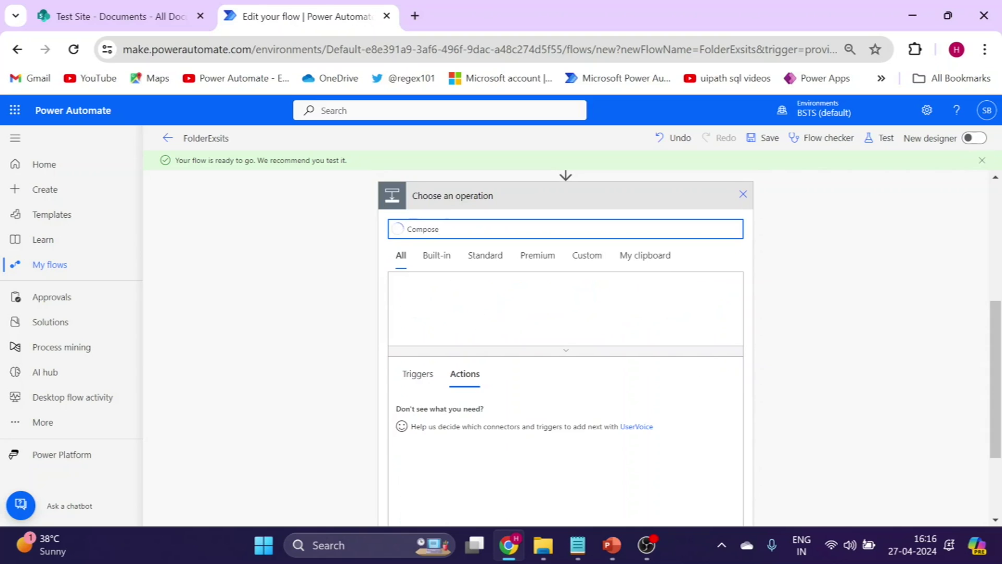
{"action": "left_click", "coordinate": [464, 415]}
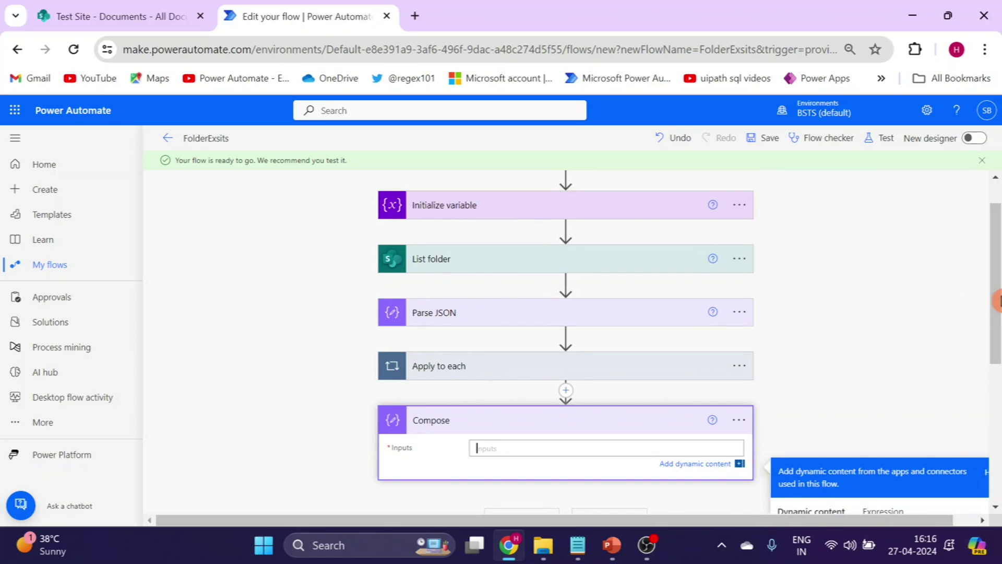
{"action": "left_click_drag", "start_coordinate": [997, 301], "coordinate": [997, 363]}
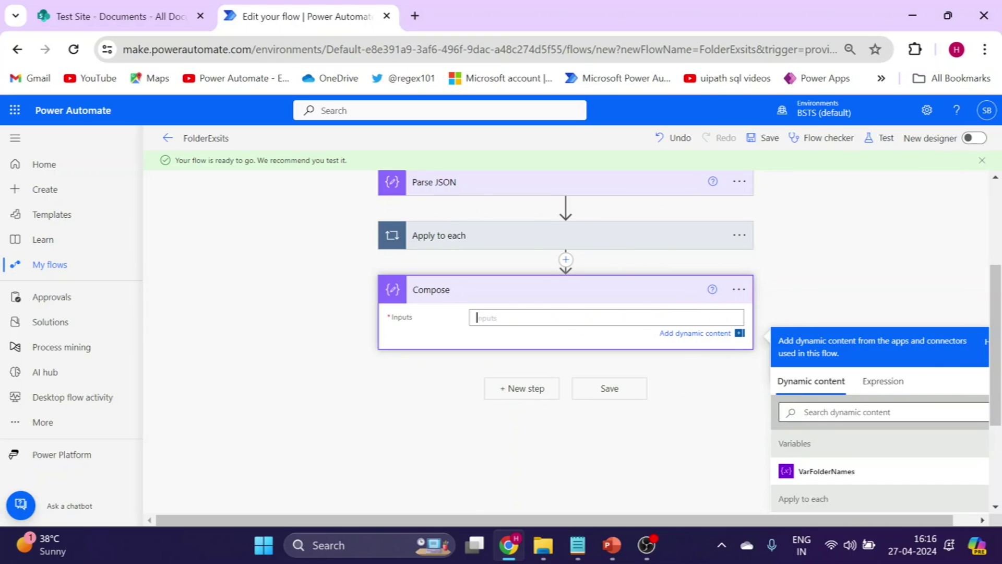
{"action": "left_click", "coordinate": [830, 472]}
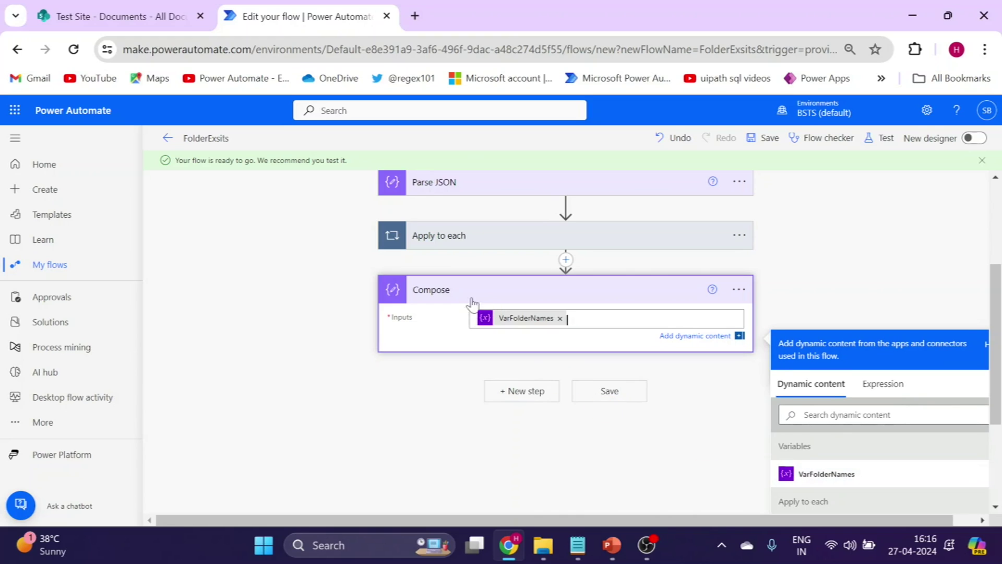
Step: Add a Condition control after the Compose action
{"action": "left_click", "coordinate": [509, 399]}
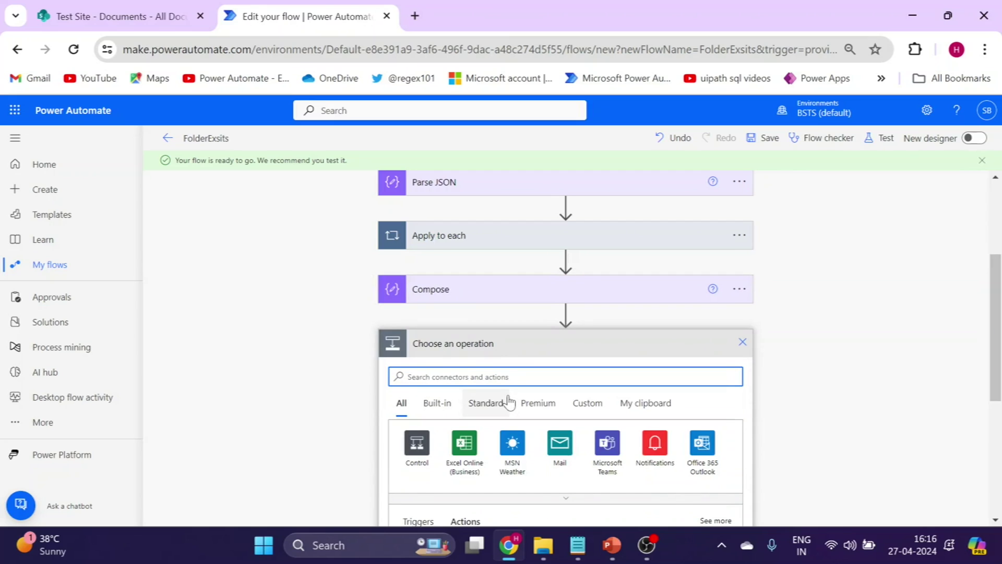
{"action": "type", "text": "Condition"}
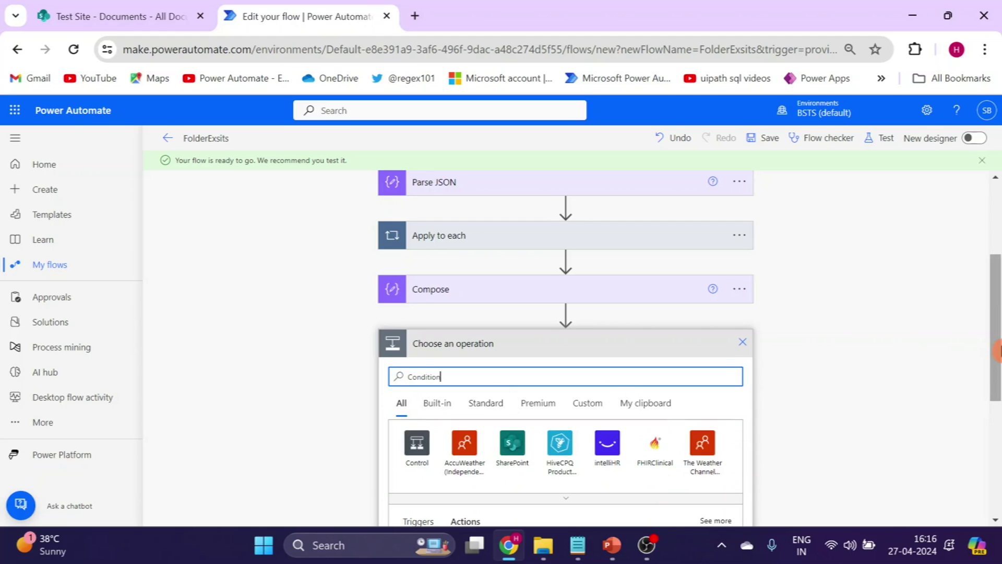
{"action": "left_click_drag", "start_coordinate": [991, 348], "coordinate": [996, 401]}
{"action": "left_click", "coordinate": [427, 443]}
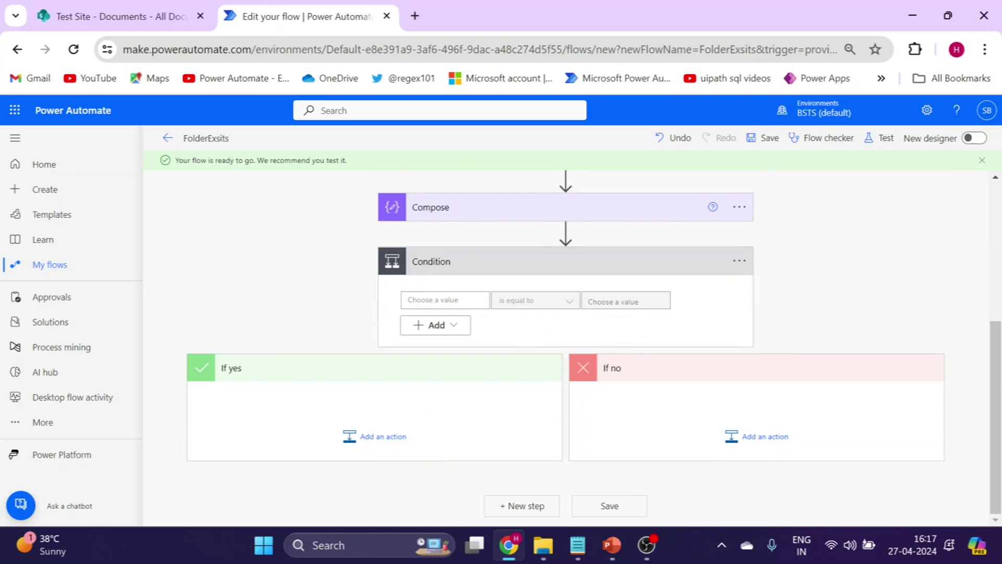
Step: Set the condition's first value to the Compose Outputs and its operator to contains
{"action": "left_click", "coordinate": [448, 305]}
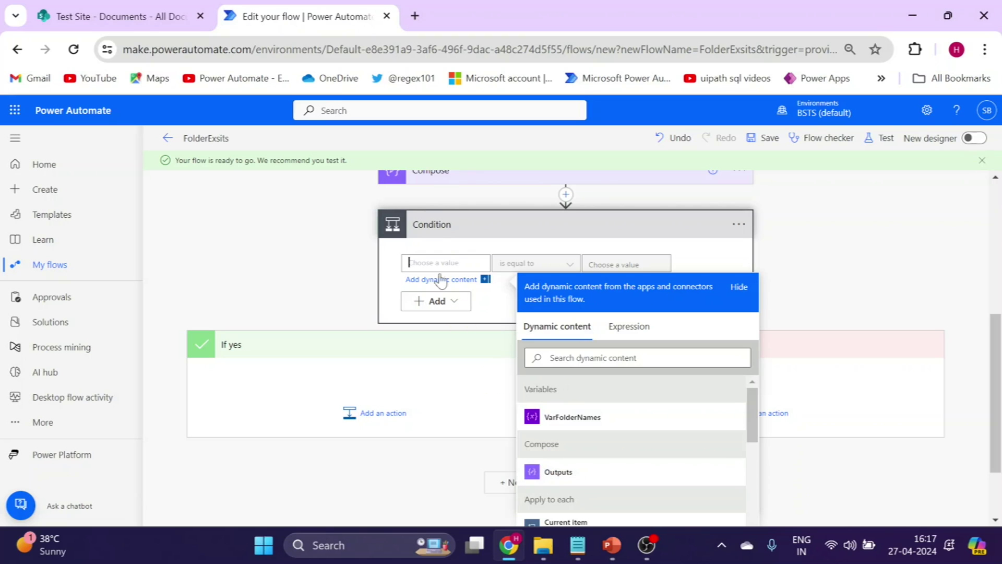
{"action": "scroll", "coordinate": [553, 501], "scroll_direction": "up", "scroll_amount": 1}
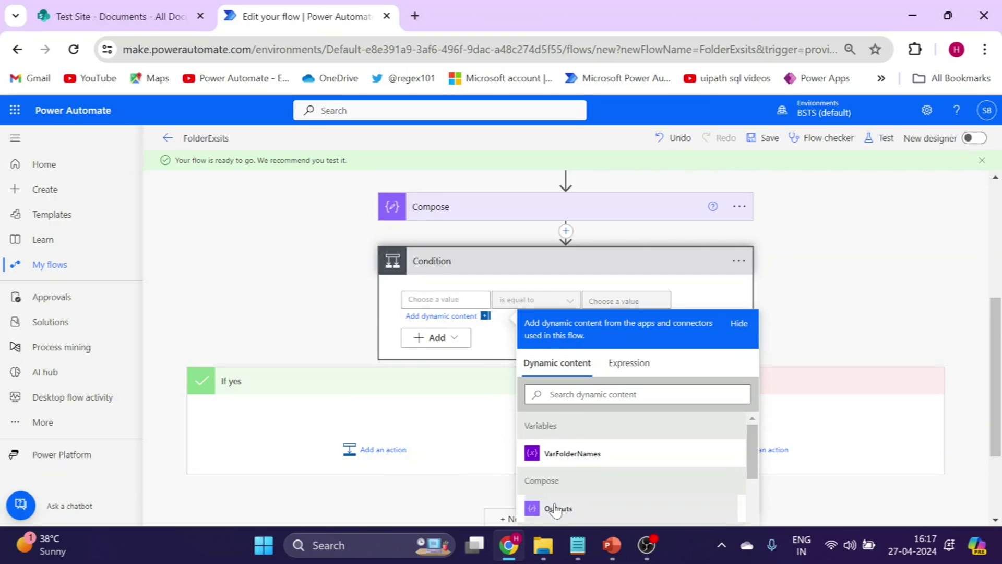
{"action": "left_click", "coordinate": [555, 509]}
{"action": "left_click", "coordinate": [526, 305]}
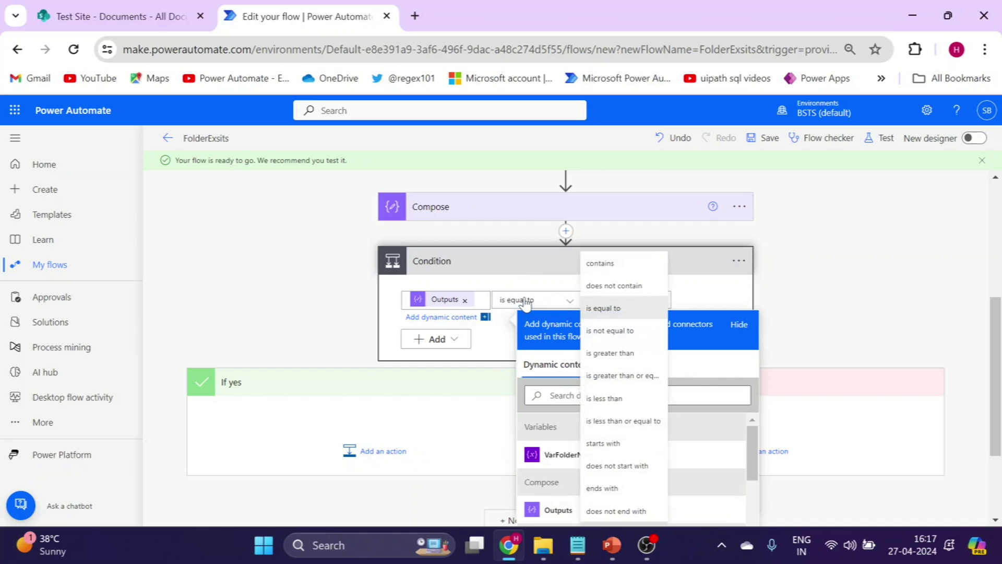
{"action": "left_click", "coordinate": [618, 264]}
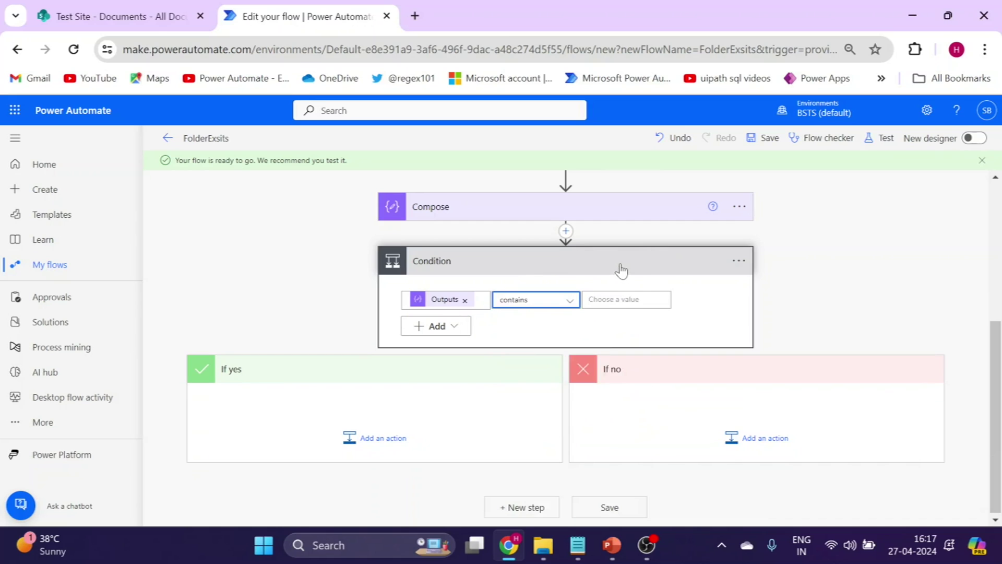
Step: Check the input name in the manual trigger and set the condition's comparison value to the trigger's FolderName input
{"action": "left_click", "coordinate": [621, 296]}
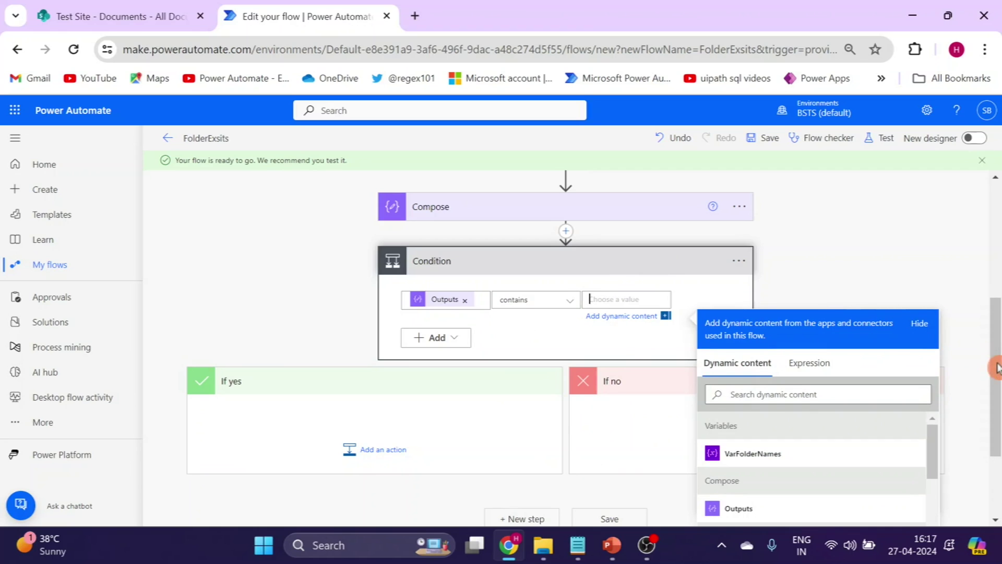
{"action": "left_click_drag", "start_coordinate": [995, 360], "coordinate": [997, 243]}
{"action": "left_click", "coordinate": [547, 196]}
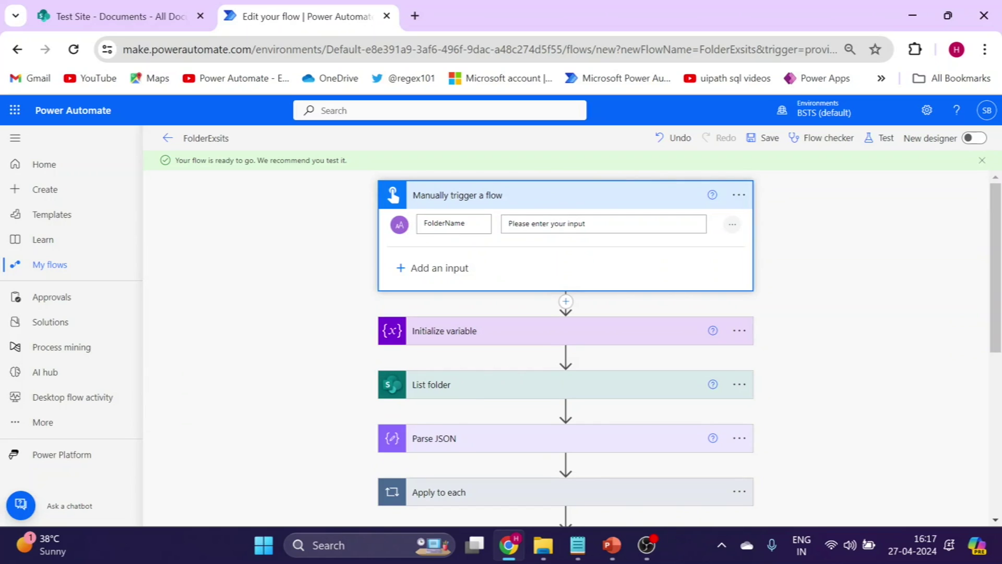
{"action": "left_click_drag", "start_coordinate": [464, 223], "coordinate": [402, 224]}
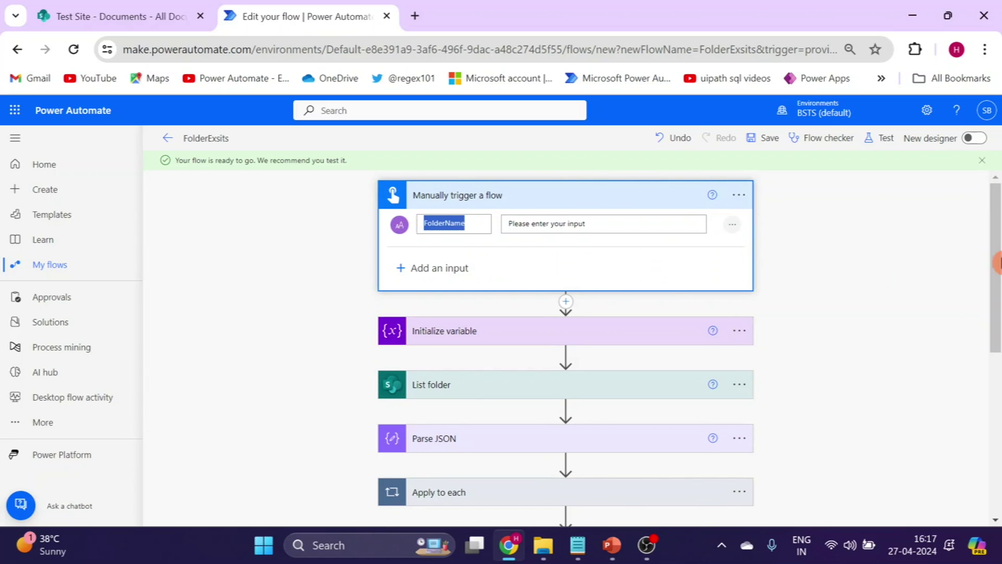
{"action": "left_click_drag", "start_coordinate": [996, 260], "coordinate": [997, 417]}
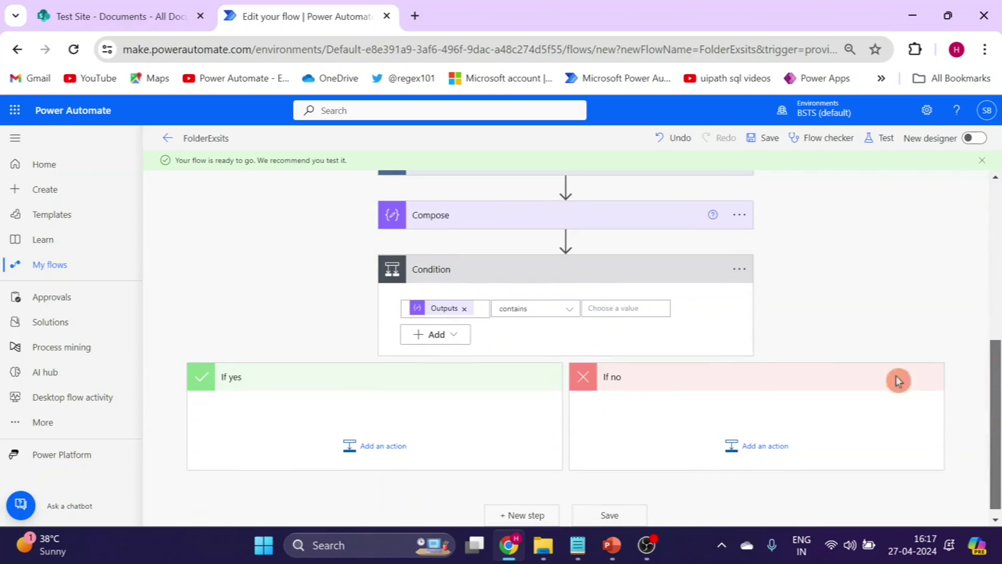
{"action": "left_click", "coordinate": [610, 308]}
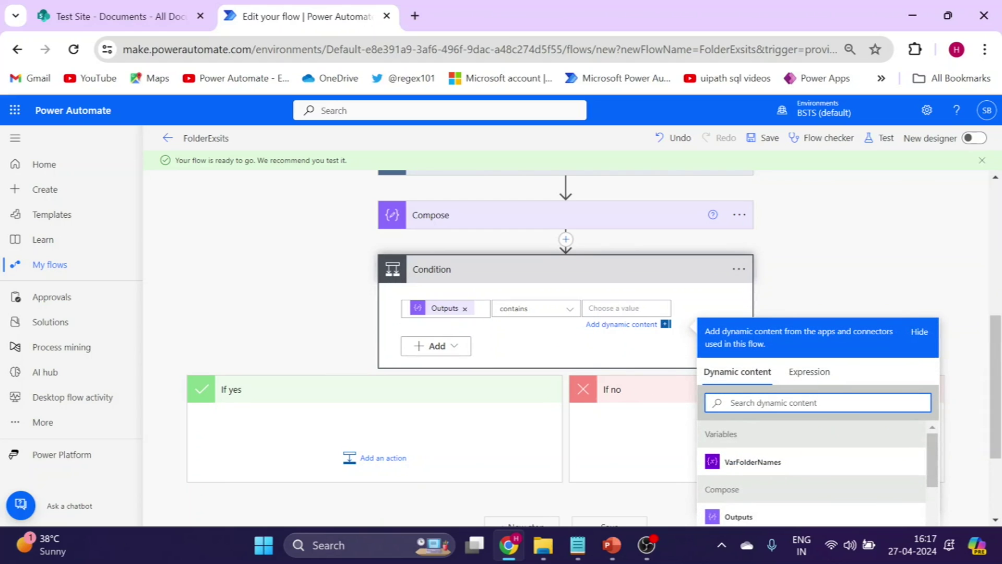
{"action": "type", "text": "Folde"}
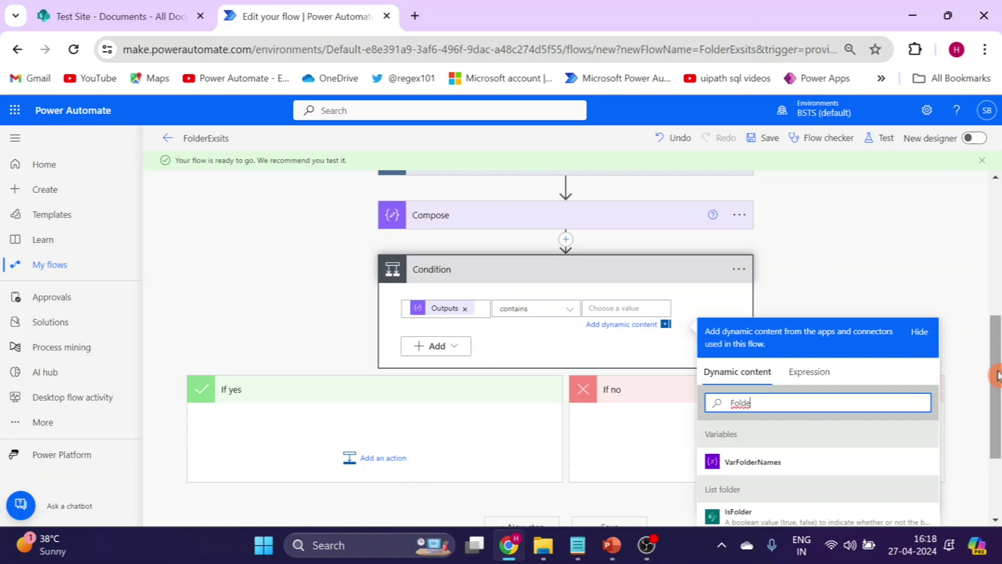
{"action": "type", "text": "r"}
{"action": "left_click_drag", "start_coordinate": [996, 375], "coordinate": [995, 429]}
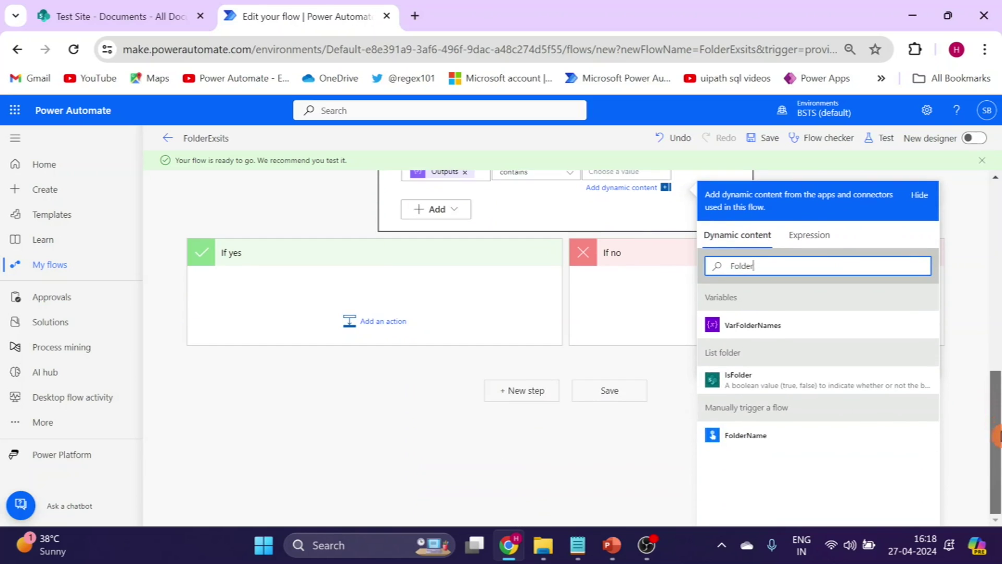
{"action": "left_click", "coordinate": [744, 442]}
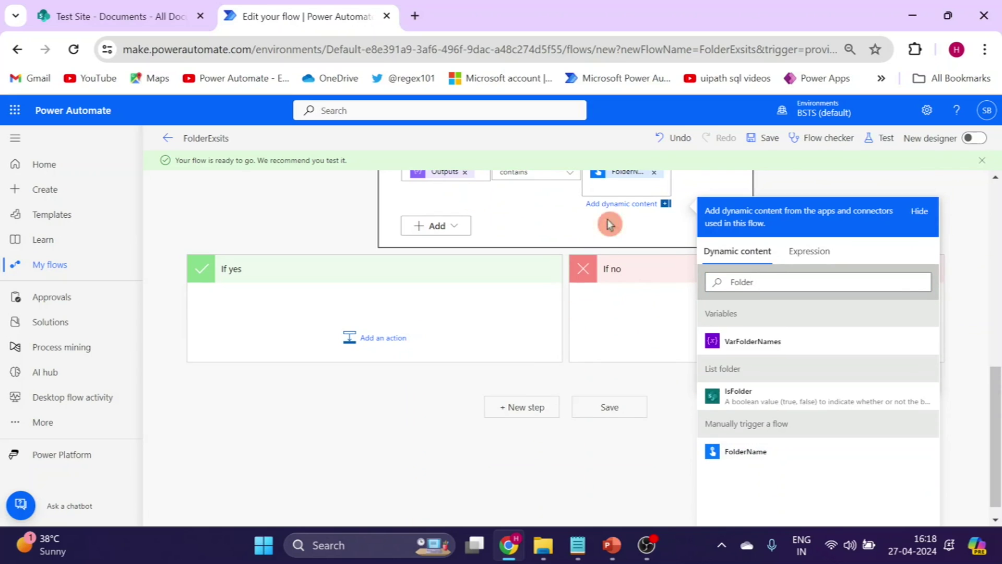
{"action": "left_click_drag", "start_coordinate": [996, 402], "coordinate": [997, 360]}
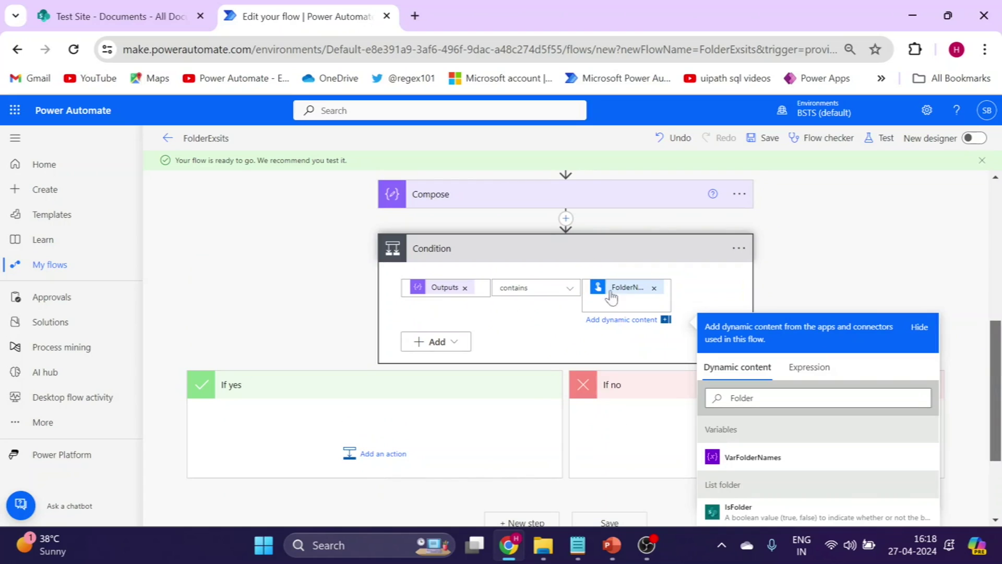
{"action": "left_click", "coordinate": [923, 262]}
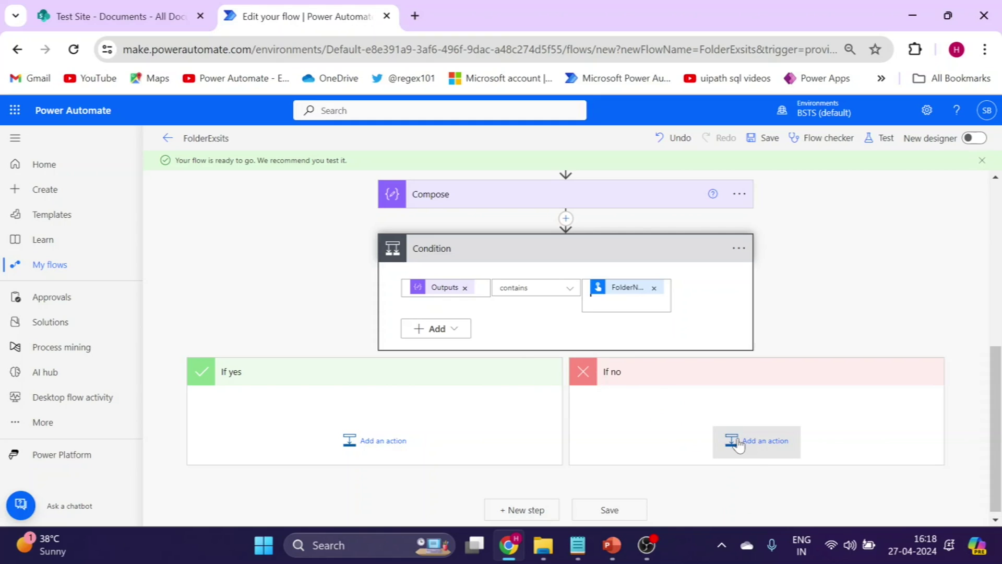
Step: Add a SharePoint Create new folder action to the condition's If no branch
{"action": "left_click", "coordinate": [739, 443]}
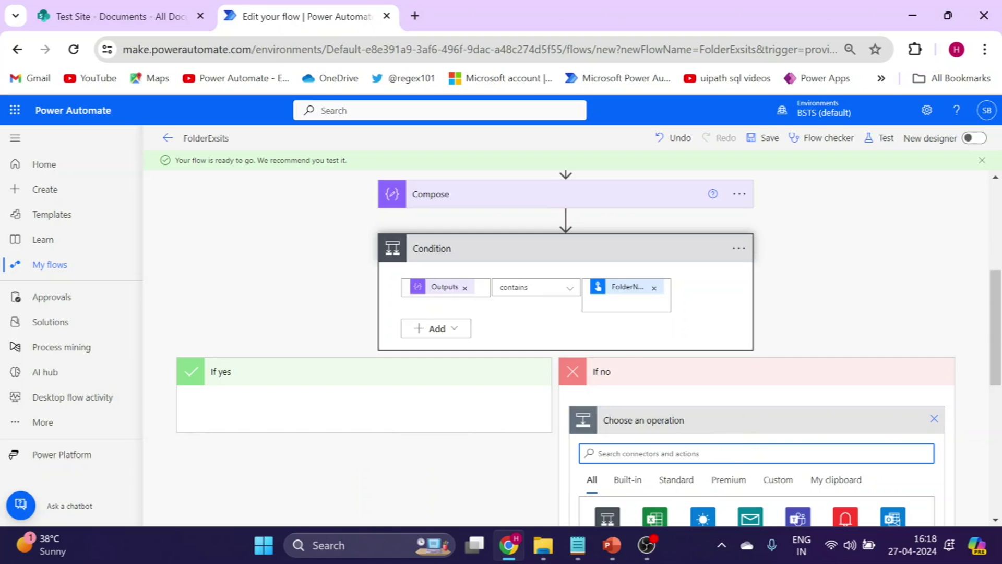
{"action": "type", "text": "create"}
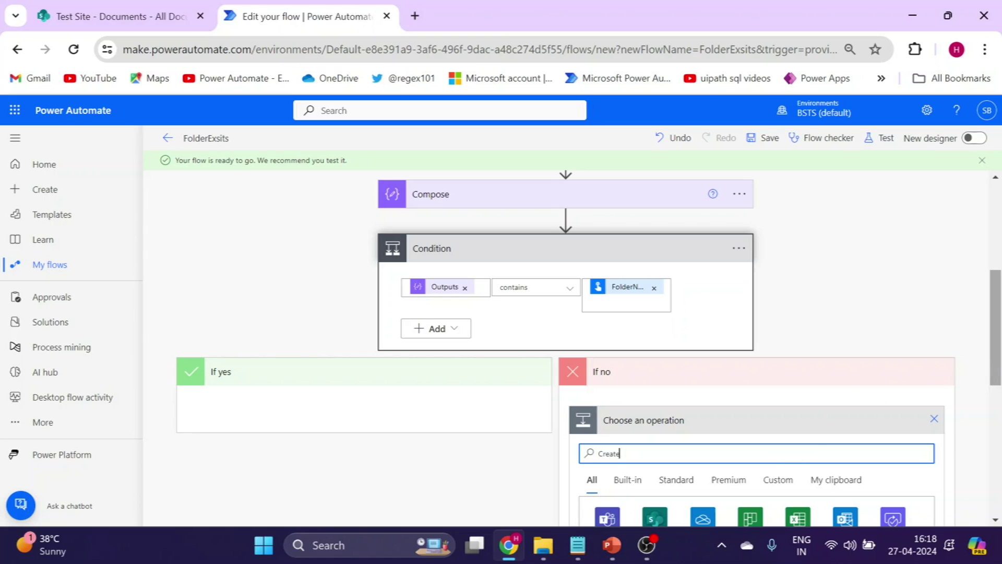
{"action": "type", "text": " folder"}
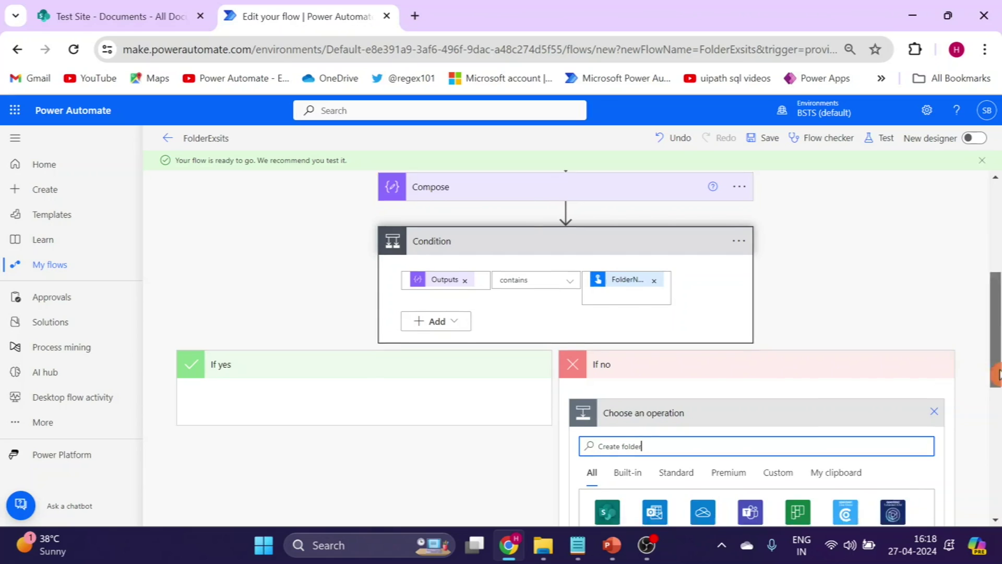
{"action": "scroll", "coordinate": [835, 418], "scroll_direction": "down", "scroll_amount": 3}
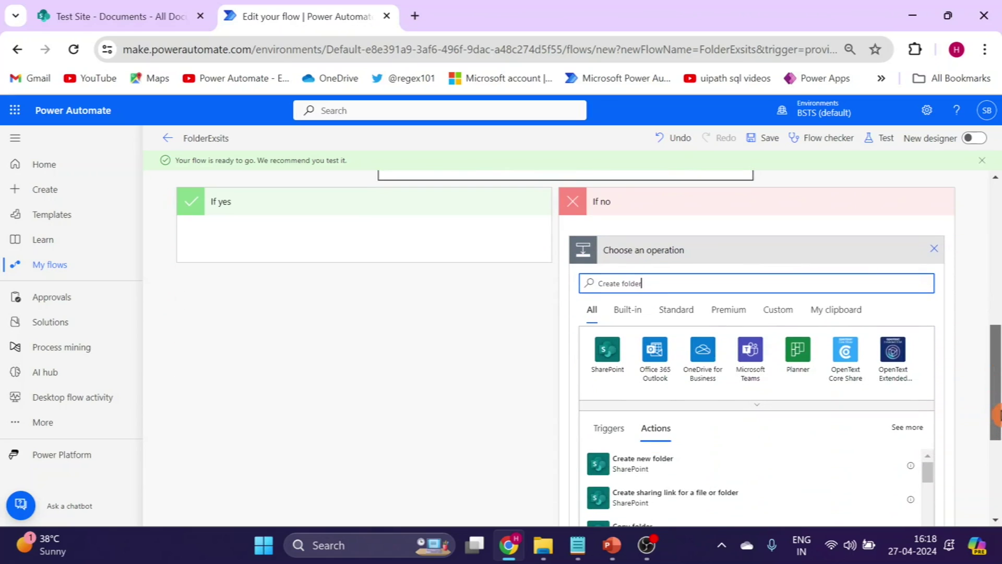
{"action": "left_click", "coordinate": [636, 469]}
{"action": "left_click", "coordinate": [637, 464]}
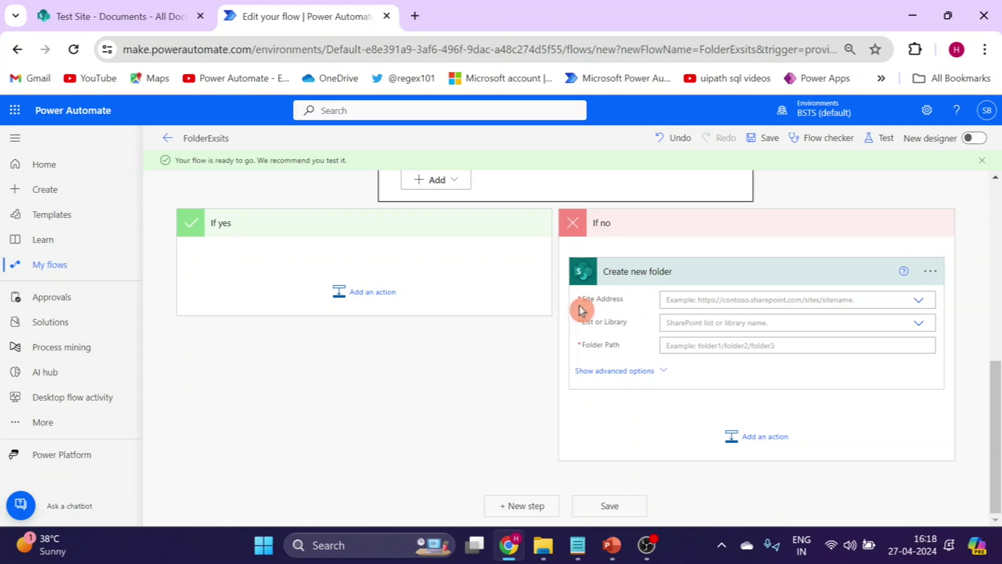
Step: Set the Create new folder action's site address to Test Site and its library to Documents
{"action": "left_click", "coordinate": [919, 302]}
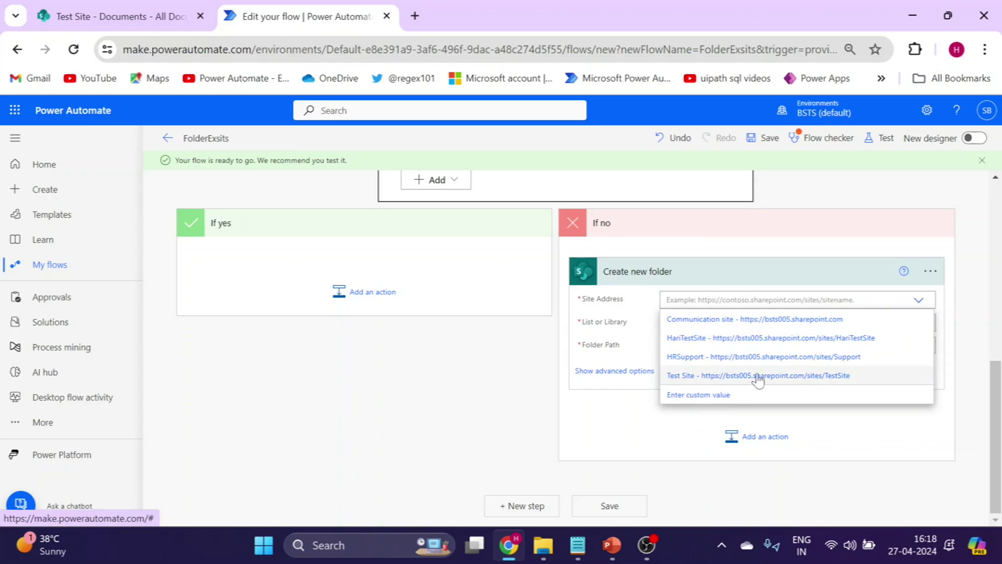
{"action": "left_click", "coordinate": [803, 377]}
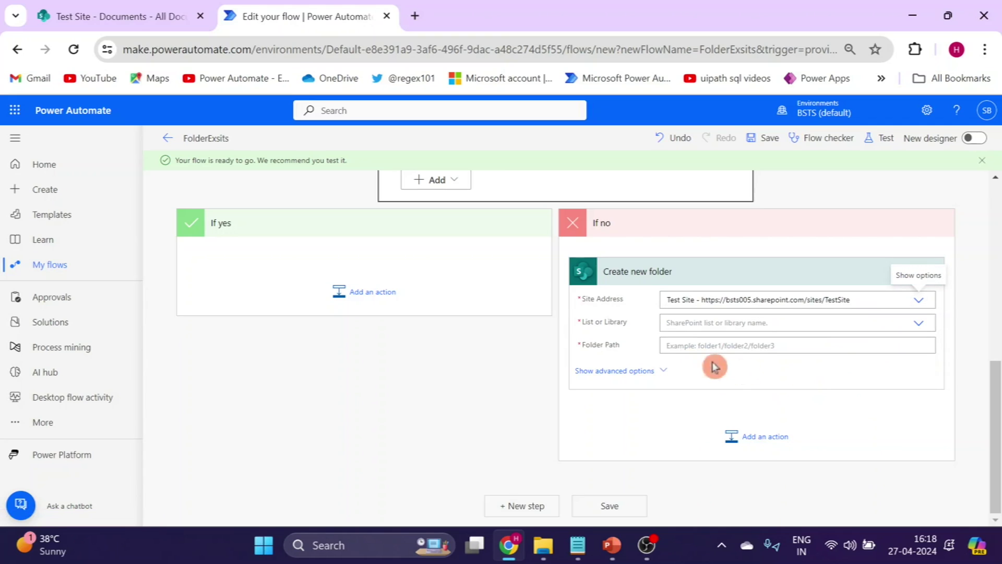
{"action": "left_click", "coordinate": [919, 325]}
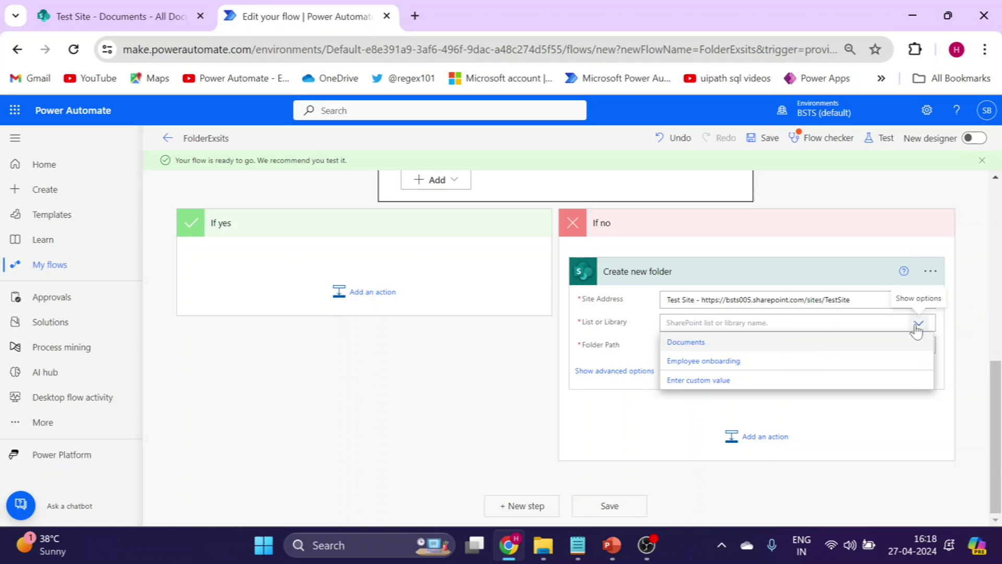
{"action": "left_click", "coordinate": [679, 343]}
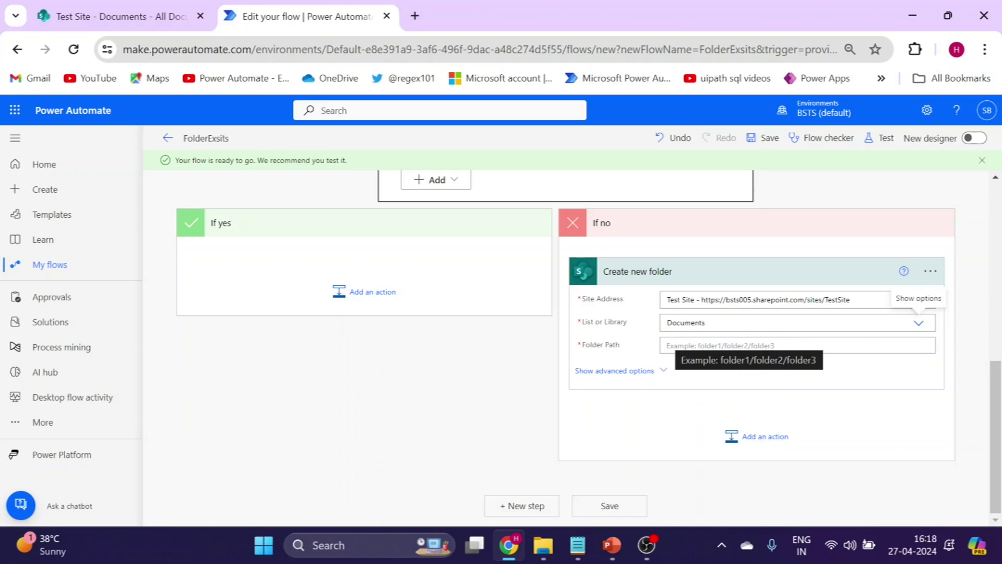
Step: Set the Create new folder action's folder path to the trigger's FolderName input
{"action": "left_click", "coordinate": [678, 345]}
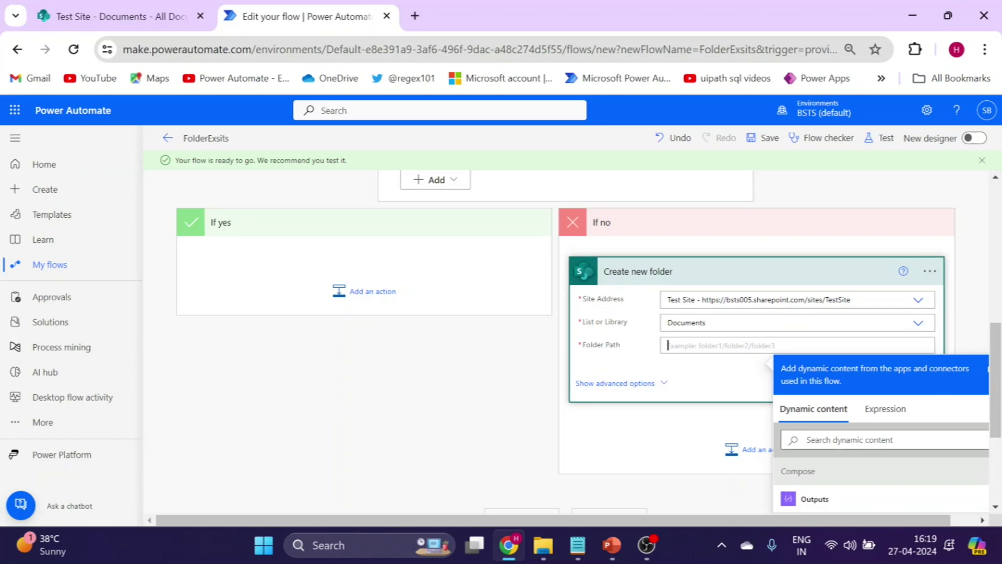
{"action": "left_click_drag", "start_coordinate": [997, 358], "coordinate": [997, 428]}
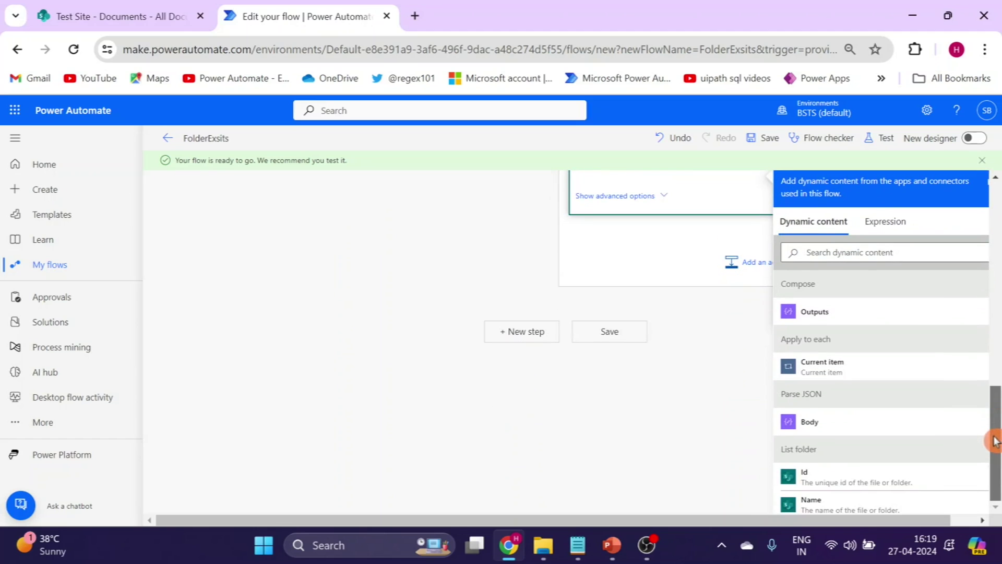
{"action": "left_click", "coordinate": [887, 253]}
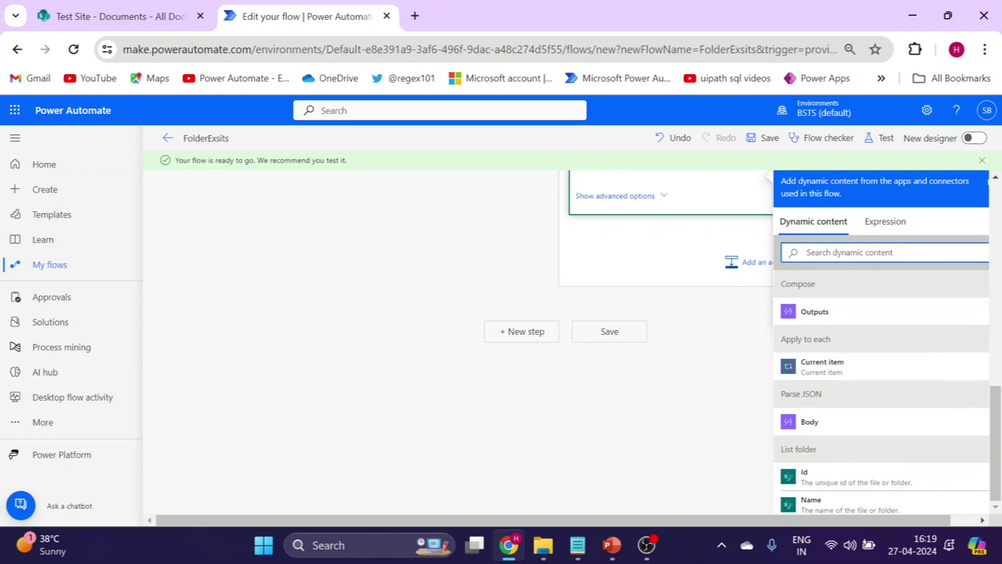
{"action": "type", "text": "Fi"}
{"action": "key", "text": "BackSpace"}
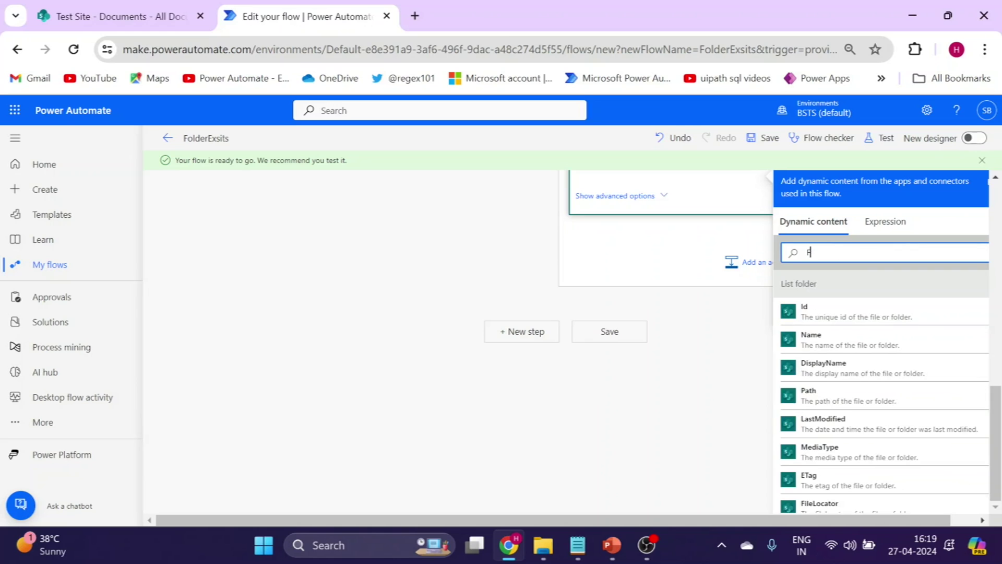
{"action": "type", "text": "oder"}
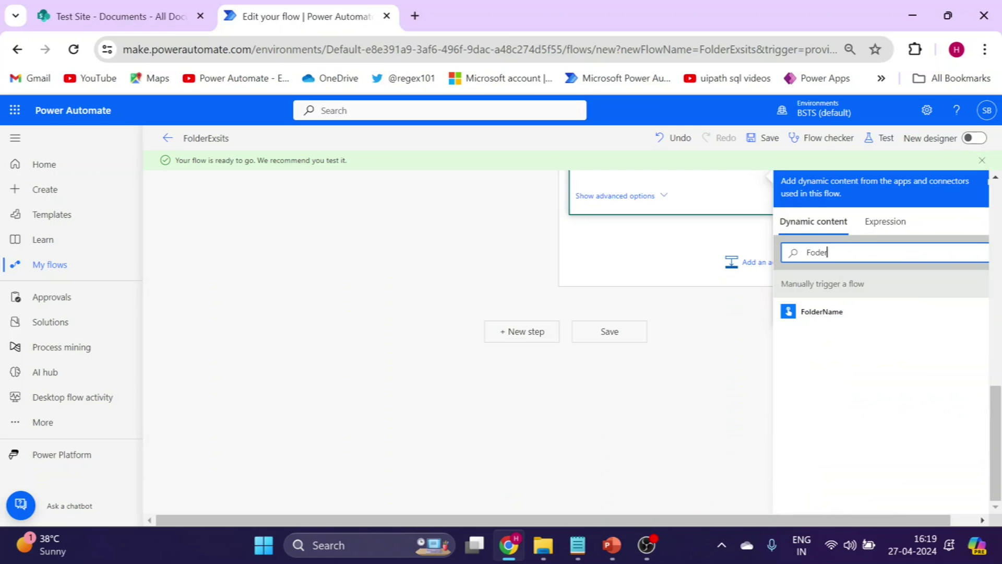
{"action": "left_click", "coordinate": [823, 320]}
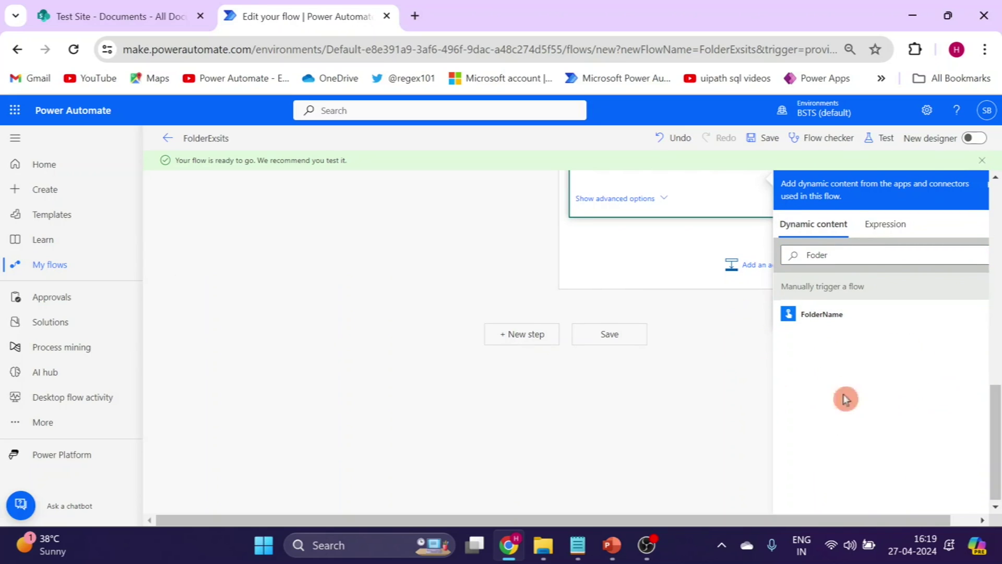
{"action": "left_click", "coordinate": [541, 251]}
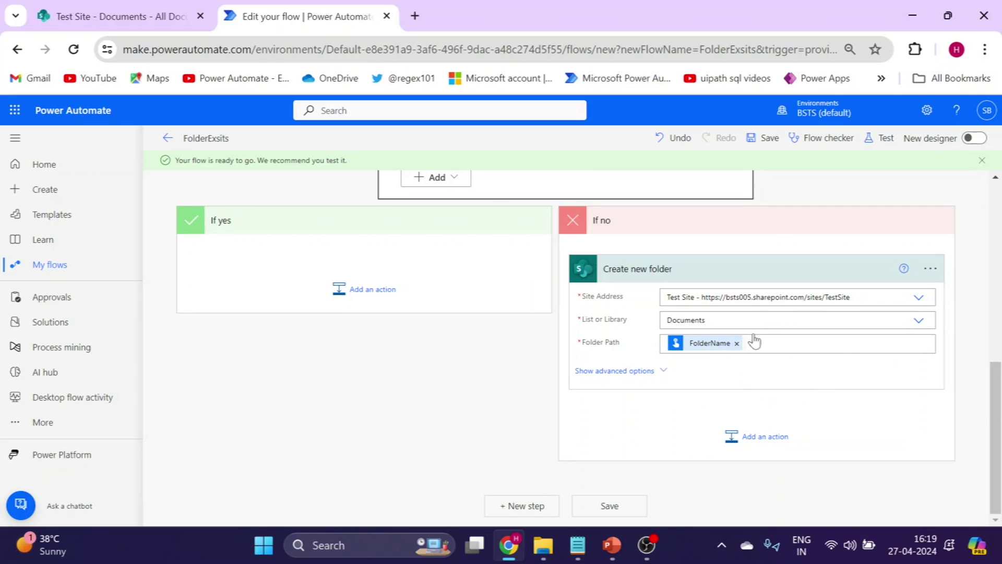
Step: Review the settings of the manual trigger, Initialize variable, List folder and Parse JSON steps
{"action": "left_click_drag", "start_coordinate": [993, 406], "coordinate": [996, 222]}
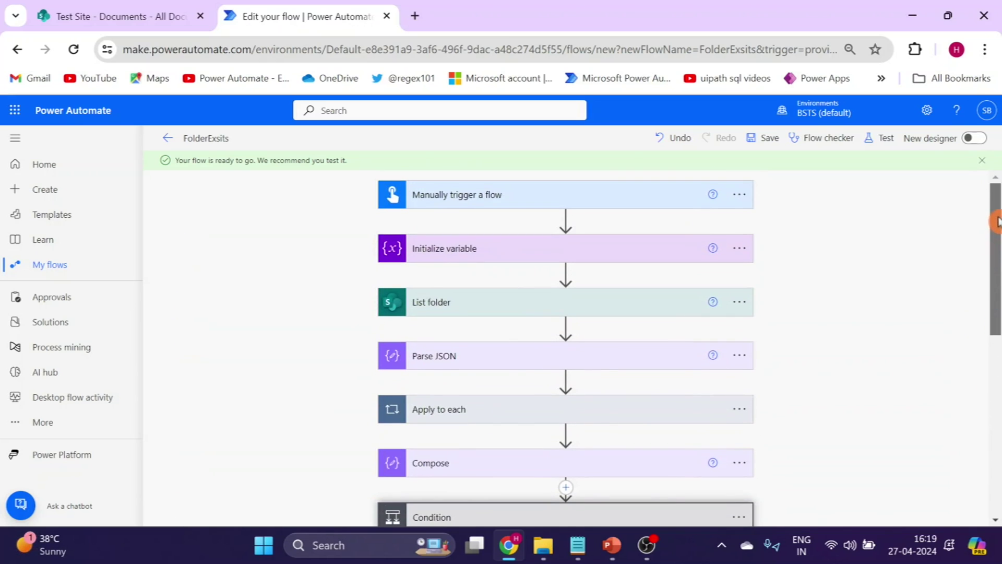
{"action": "left_click", "coordinate": [579, 200]}
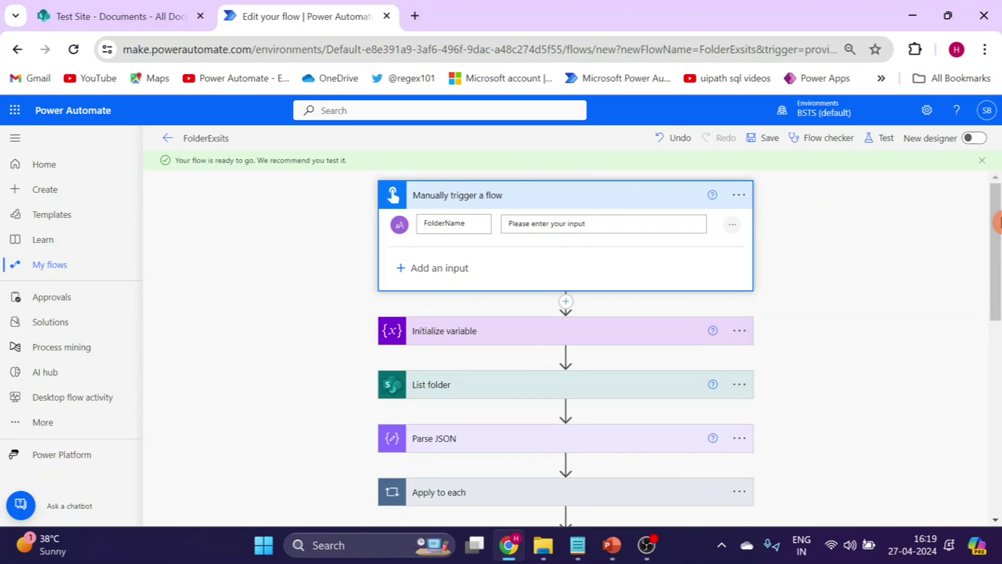
{"action": "scroll", "coordinate": [478, 266], "scroll_direction": "down", "scroll_amount": 1}
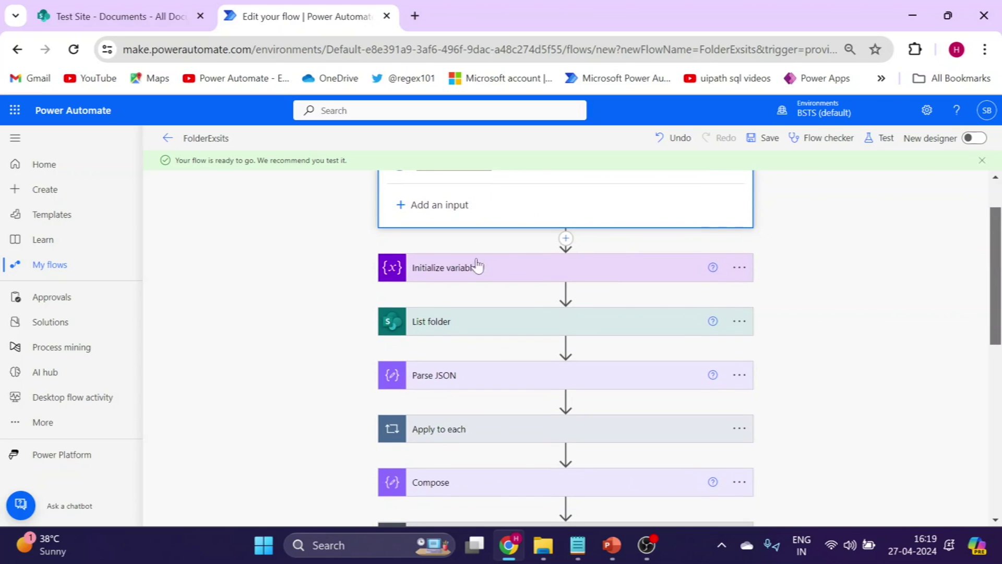
{"action": "left_click", "coordinate": [506, 271]}
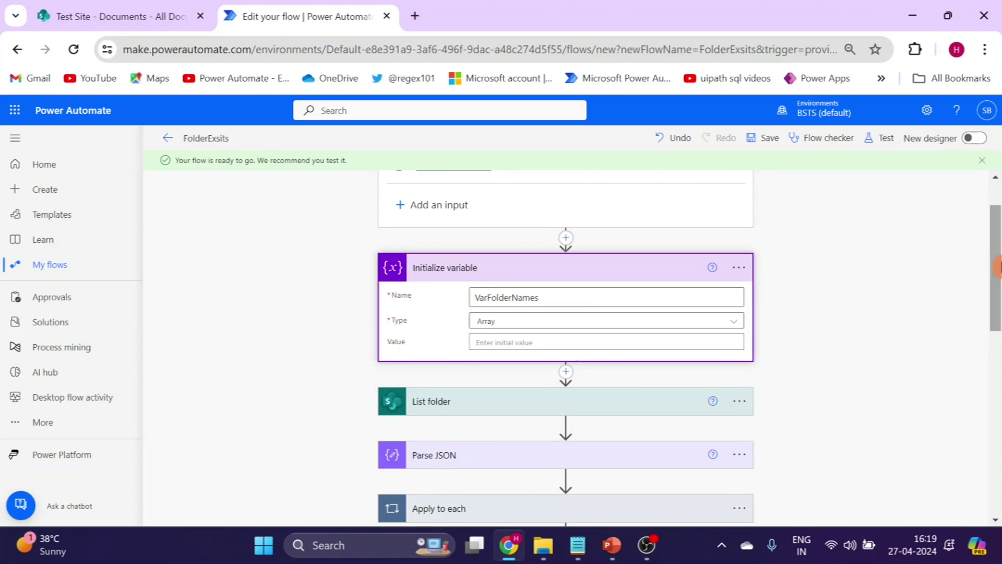
{"action": "scroll", "coordinate": [582, 372], "scroll_direction": "down", "scroll_amount": 4}
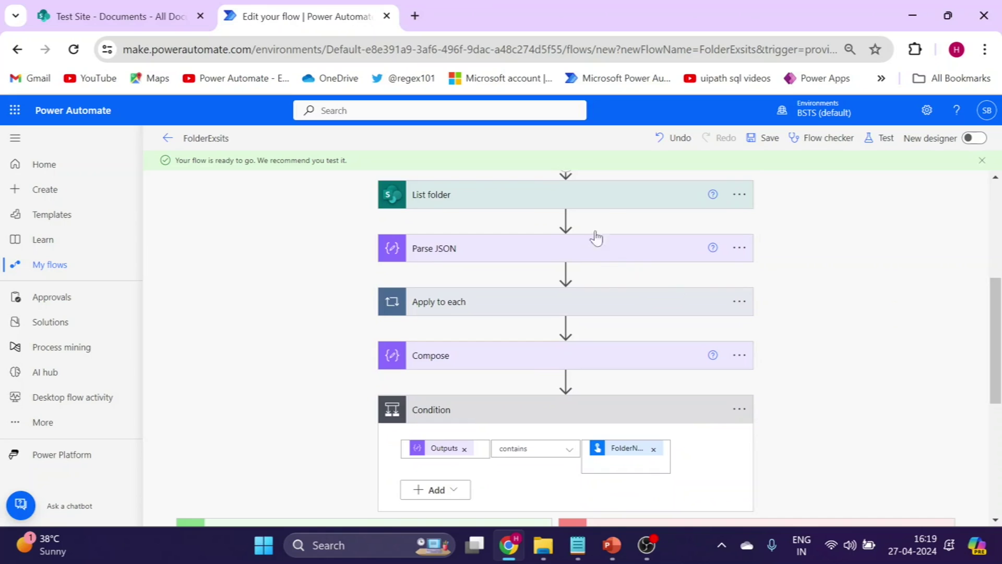
{"action": "left_click", "coordinate": [572, 203]}
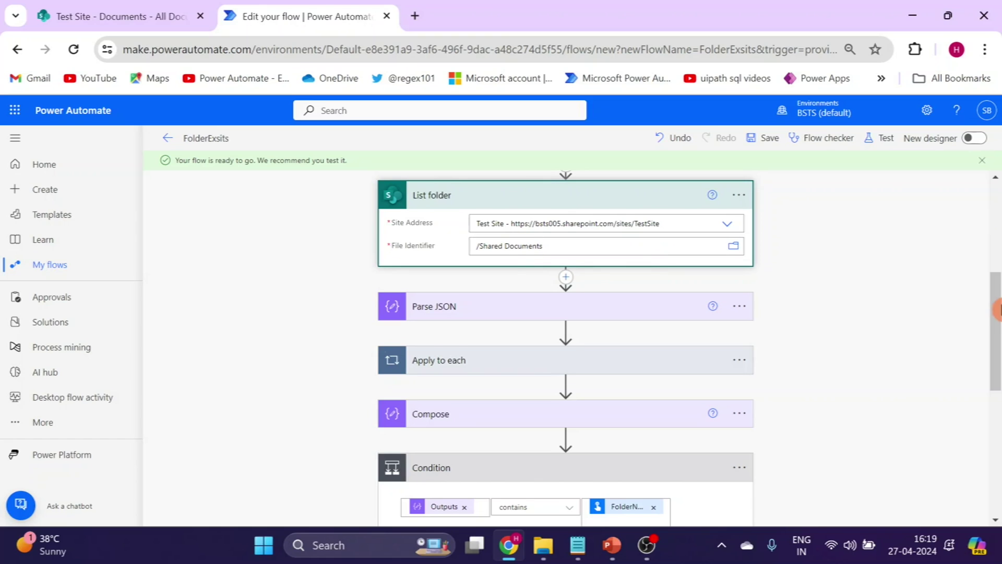
{"action": "left_click_drag", "start_coordinate": [997, 309], "coordinate": [996, 335]}
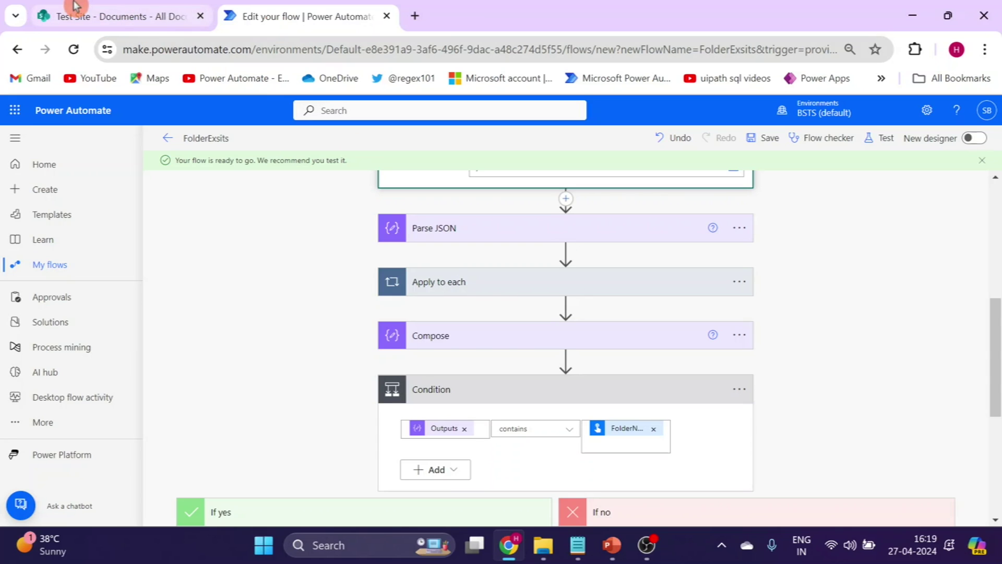
{"action": "left_click", "coordinate": [461, 230]}
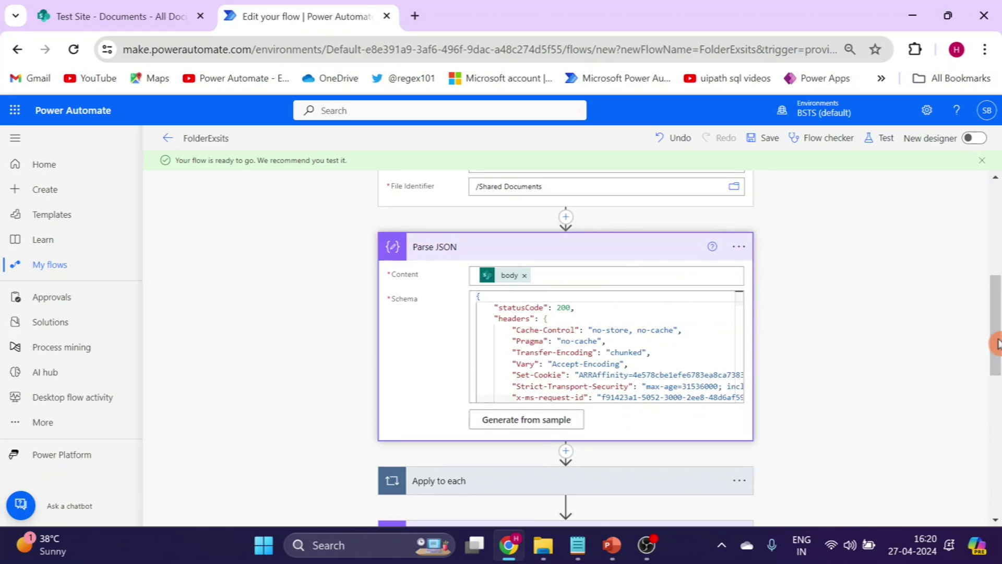
Step: Examine the nested Apply to each loops and the Append to array variable action inside them
{"action": "left_click_drag", "start_coordinate": [996, 344], "coordinate": [997, 386]}
{"action": "left_click", "coordinate": [639, 342]}
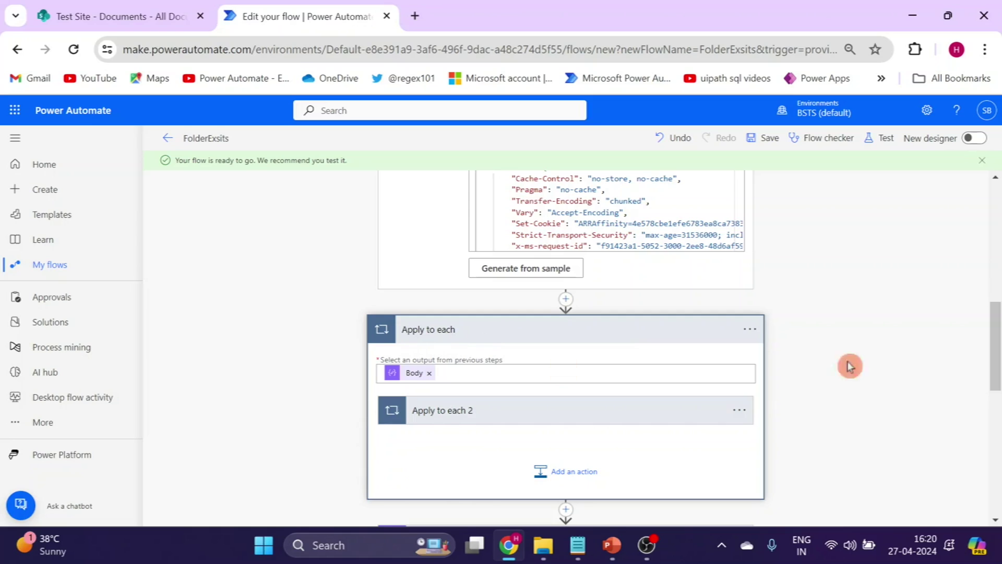
{"action": "left_click", "coordinate": [660, 337]}
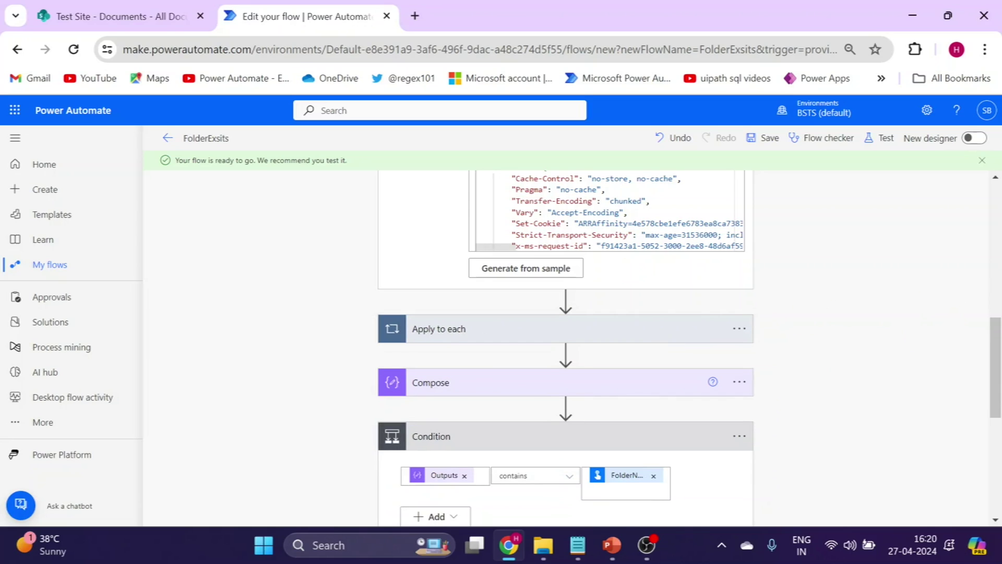
{"action": "left_click", "coordinate": [598, 334]}
{"action": "left_click", "coordinate": [888, 319]}
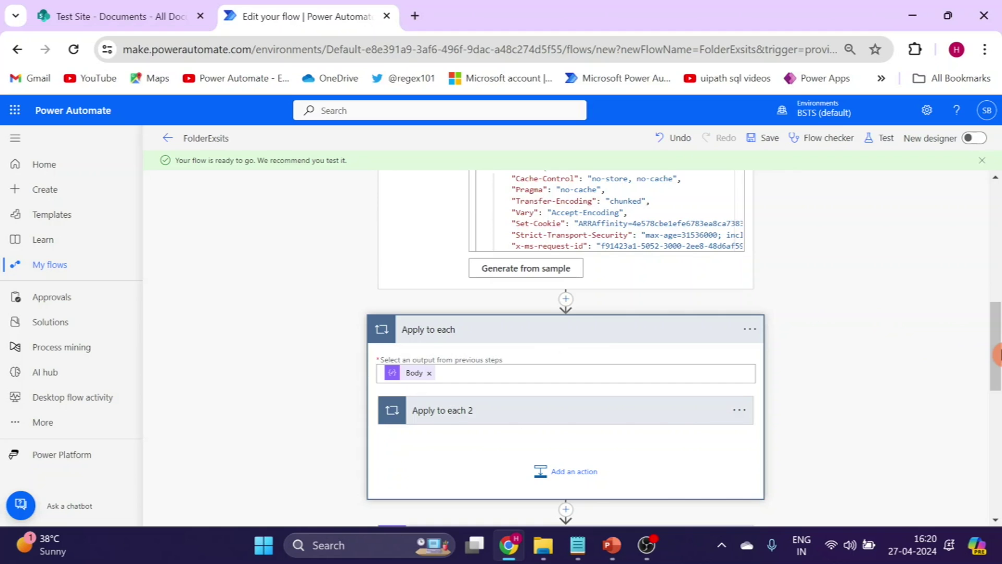
{"action": "left_click_drag", "start_coordinate": [997, 354], "coordinate": [997, 375]}
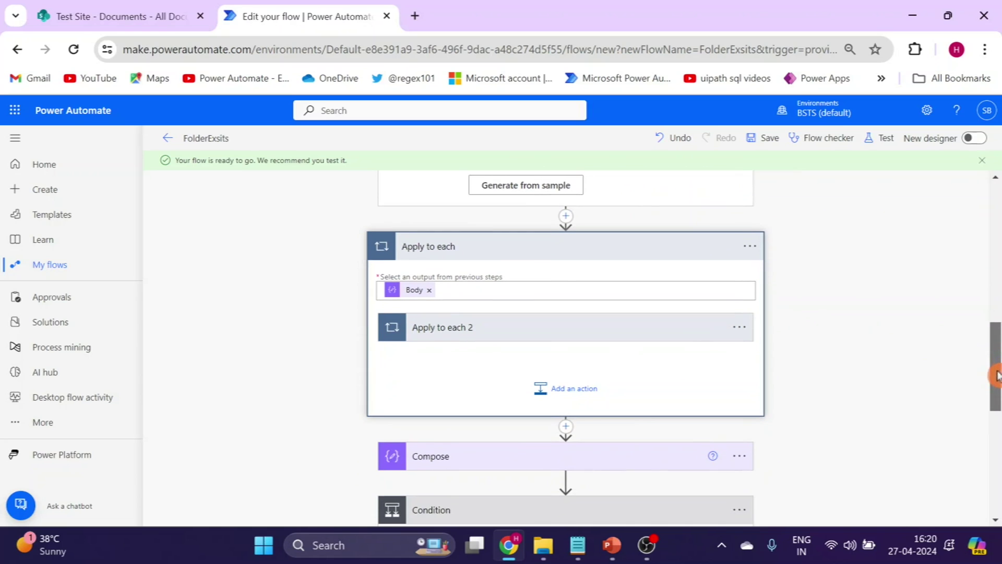
{"action": "left_click", "coordinate": [519, 334]}
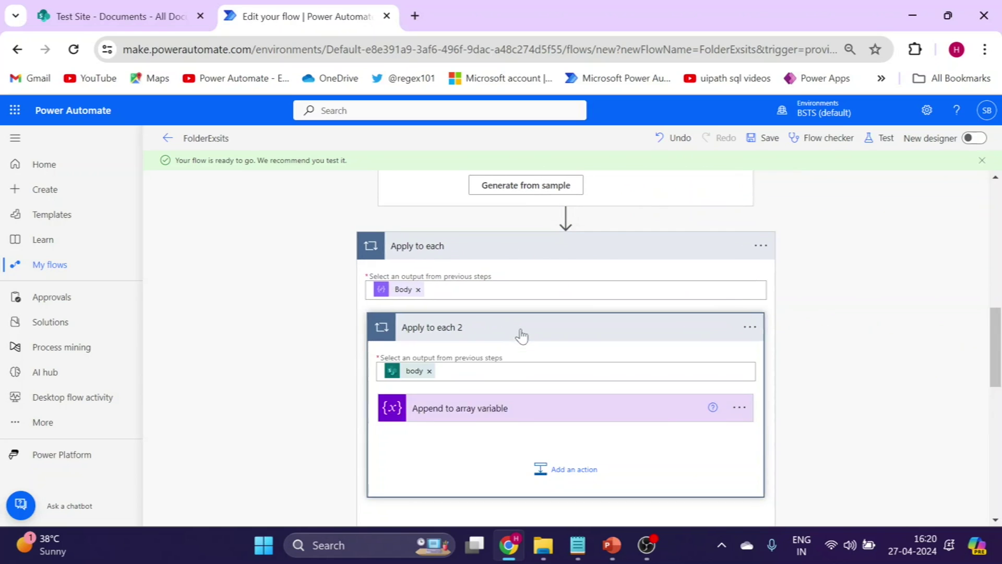
{"action": "left_click", "coordinate": [464, 409]}
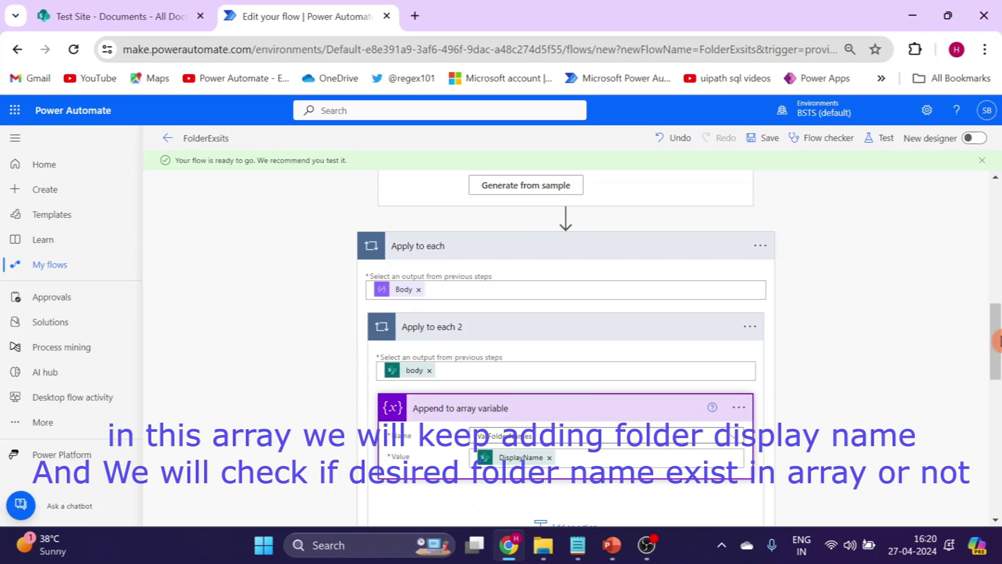
{"action": "left_click_drag", "start_coordinate": [997, 342], "coordinate": [997, 371]}
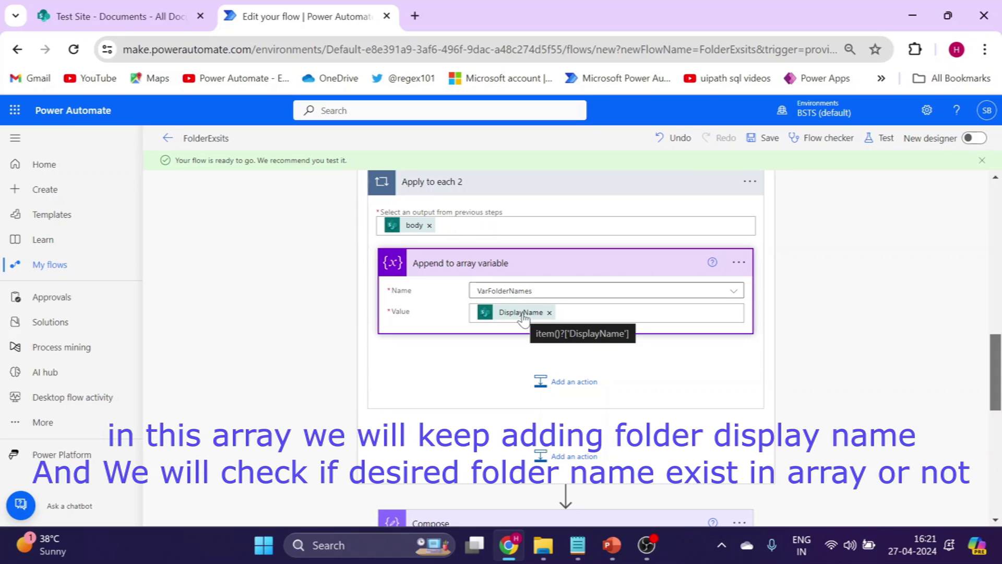
Step: Review the Compose input, the condition's comparison and the Create new folder action in the If no branch
{"action": "left_click_drag", "start_coordinate": [997, 362], "coordinate": [997, 411]}
{"action": "left_click", "coordinate": [605, 291]}
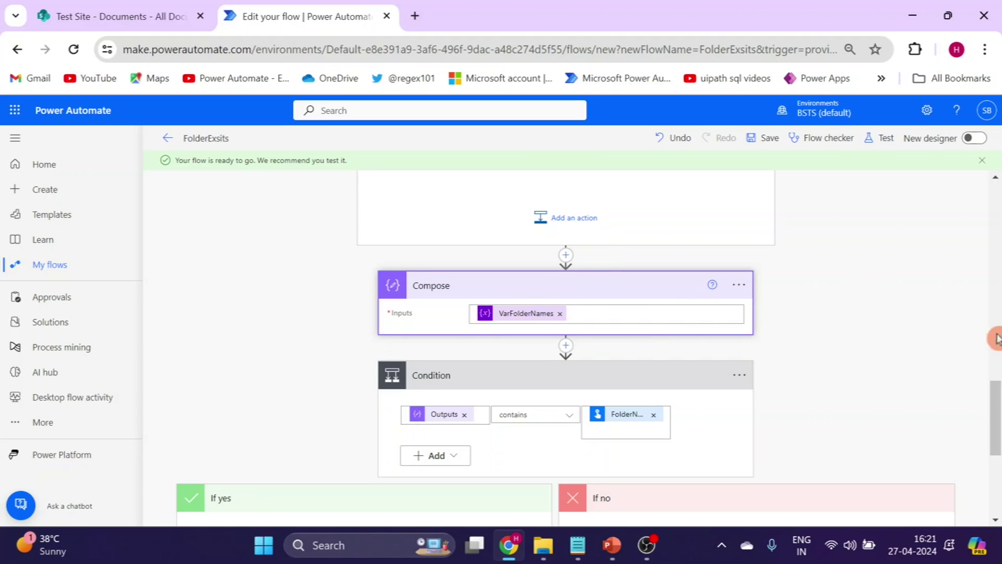
{"action": "scroll", "coordinate": [997, 339], "scroll_direction": "down", "scroll_amount": 3}
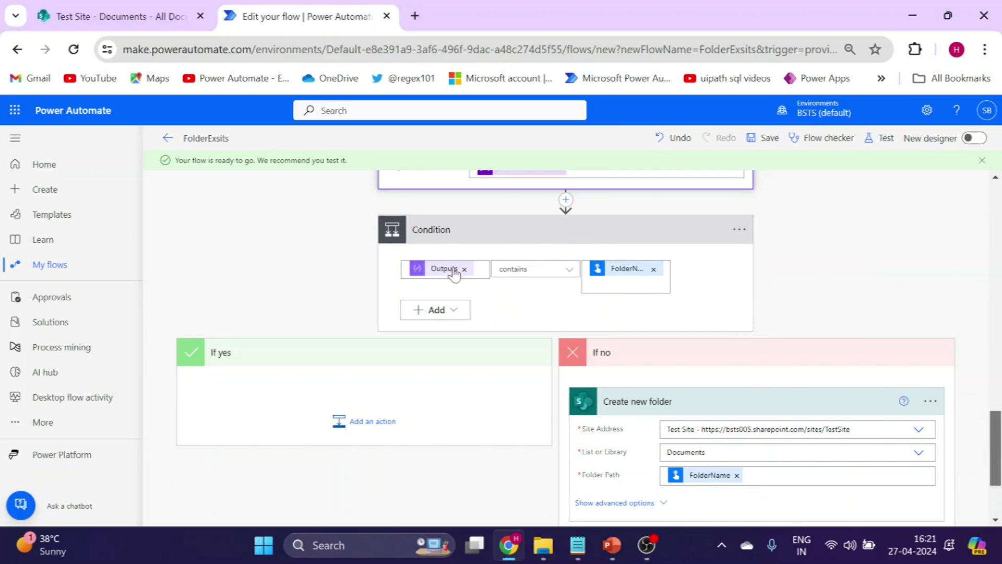
{"action": "left_click", "coordinate": [488, 195]}
{"action": "left_click", "coordinate": [538, 279]}
{"action": "mouse_move", "coordinate": [630, 277]}
{"action": "left_click_drag", "start_coordinate": [994, 448], "coordinate": [995, 469]}
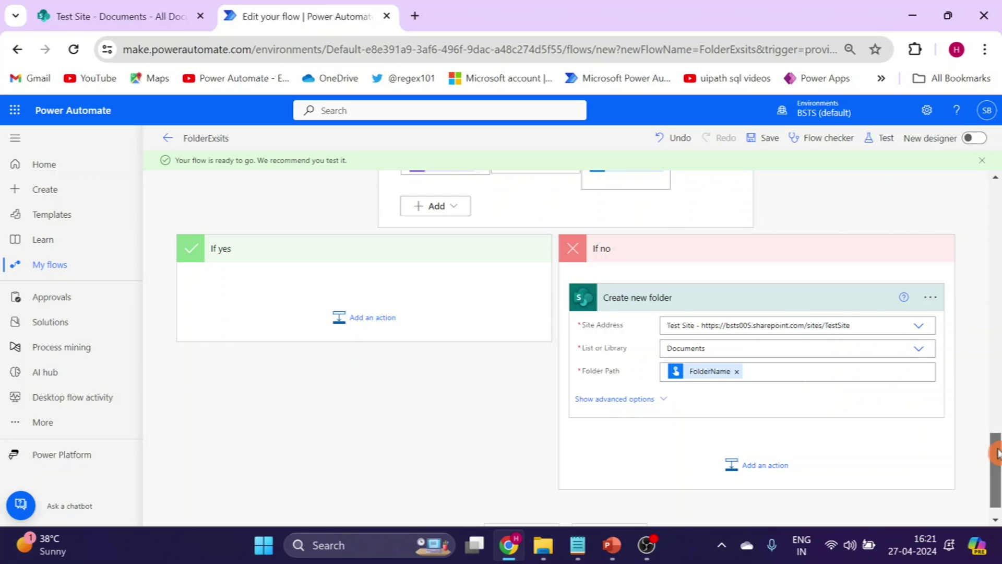
{"action": "left_click_drag", "start_coordinate": [997, 453], "coordinate": [994, 376]}
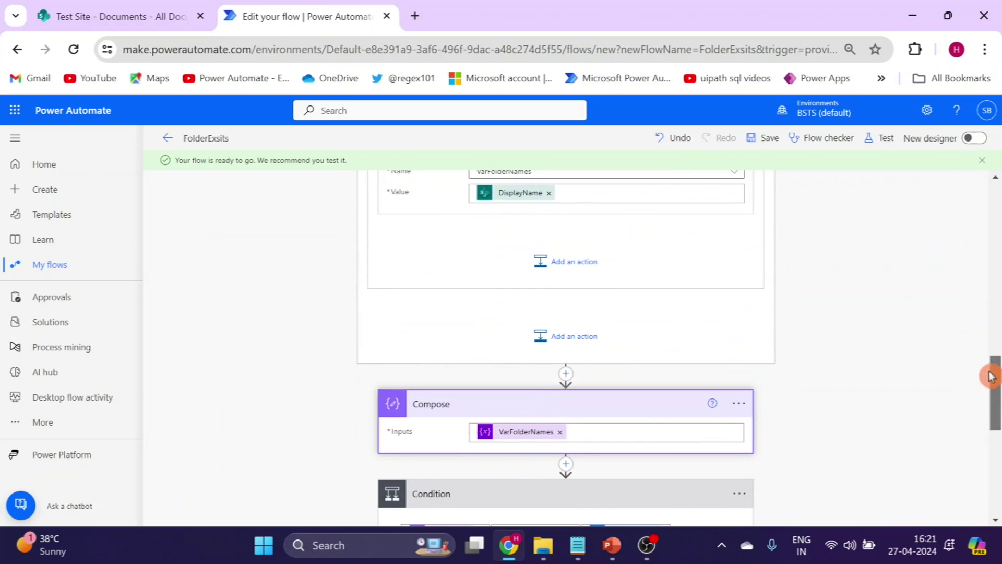
Step: Save the flow and set up a manual test run with FolderName set to Demo
{"action": "left_click", "coordinate": [769, 138]}
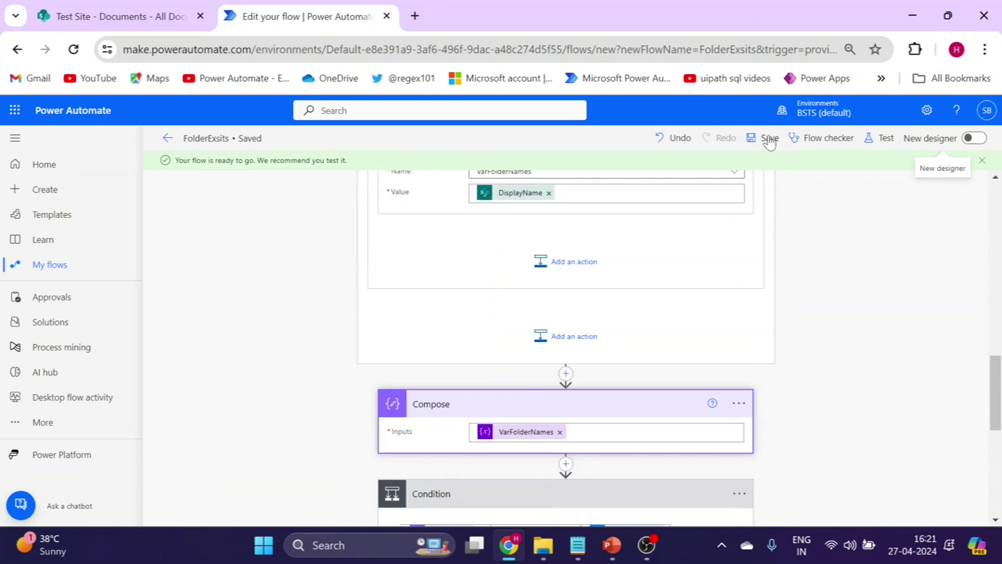
{"action": "left_click", "coordinate": [889, 142]}
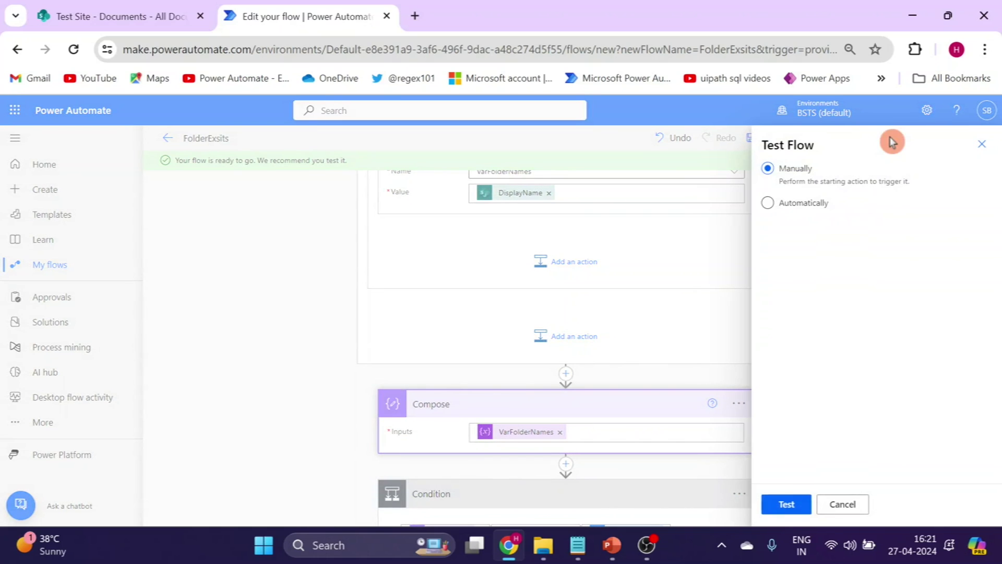
{"action": "left_click", "coordinate": [782, 506]}
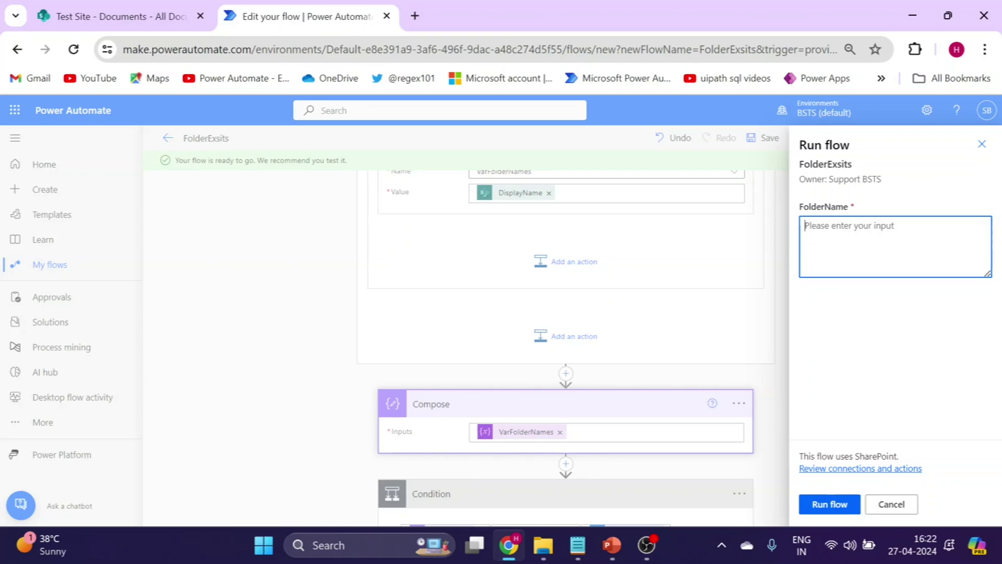
{"action": "type", "text": "Demo"}
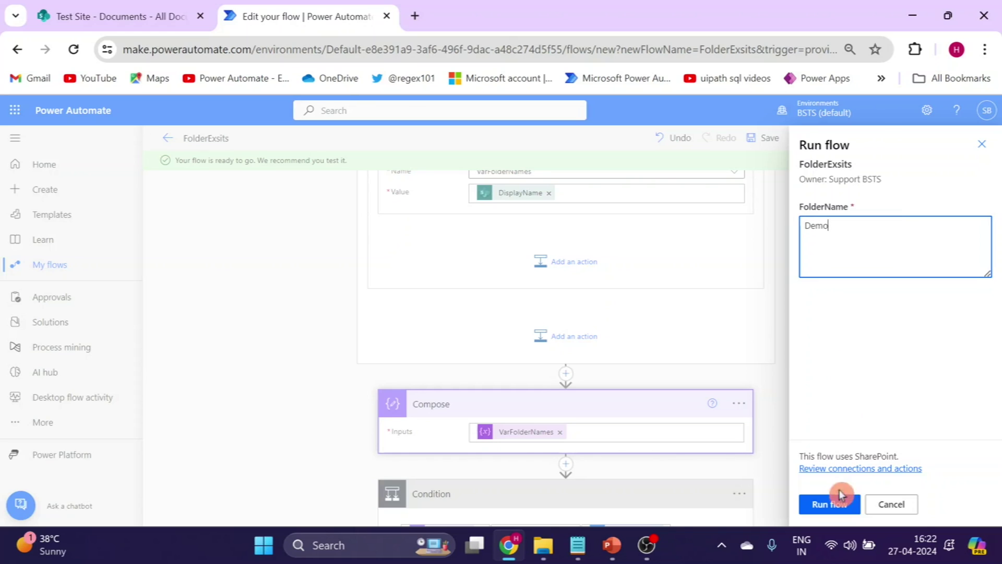
Step: Check the existing folders in the Test Site Documents library, run the flow test and view its run results
{"action": "left_click", "coordinate": [127, 7]}
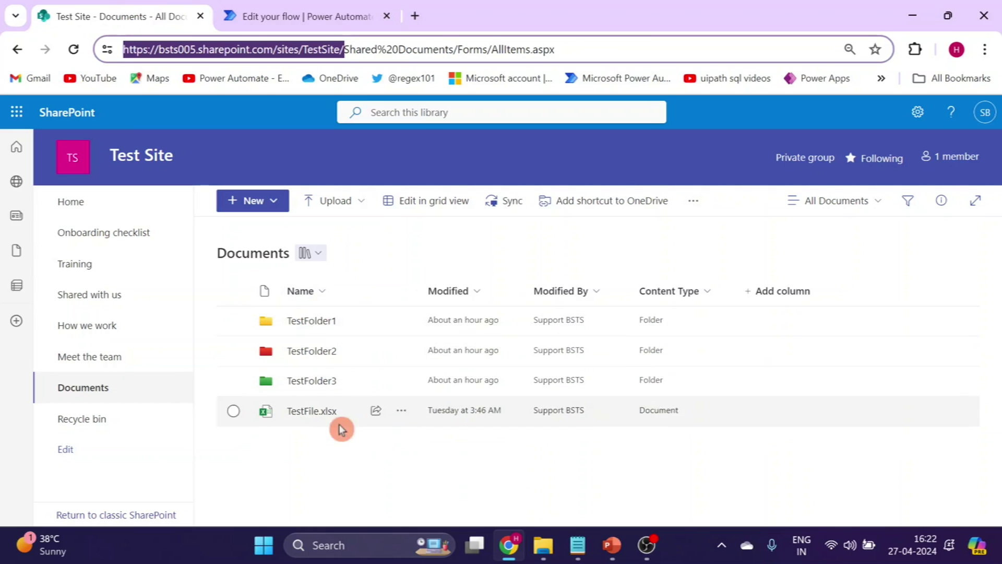
{"action": "left_click", "coordinate": [320, 12]}
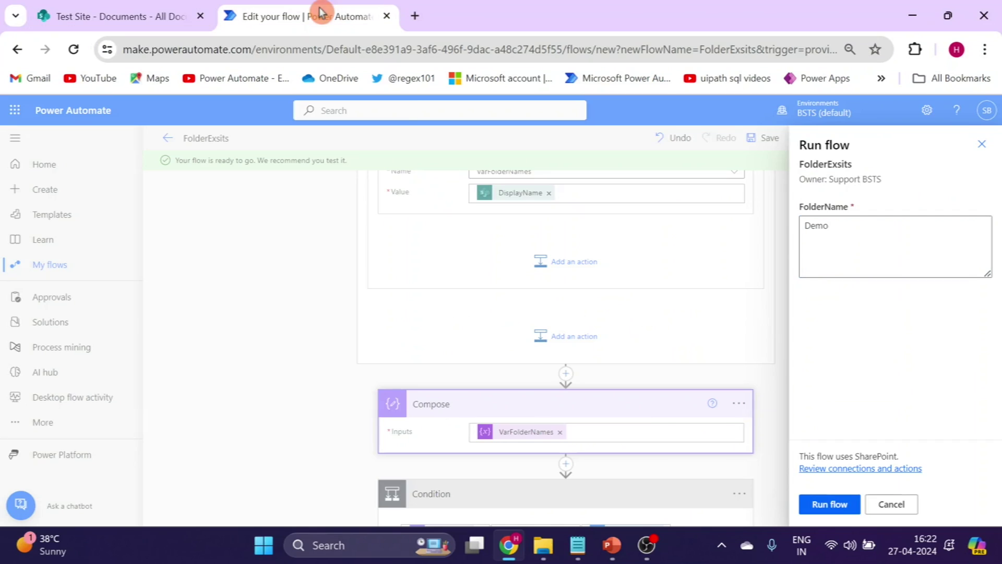
{"action": "left_click", "coordinate": [834, 504]}
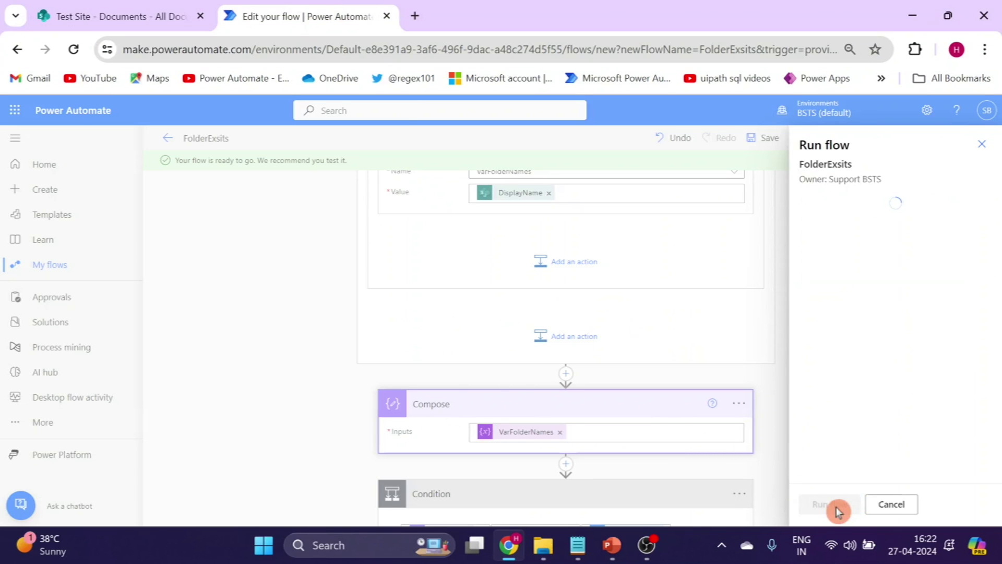
{"action": "left_click", "coordinate": [825, 504]}
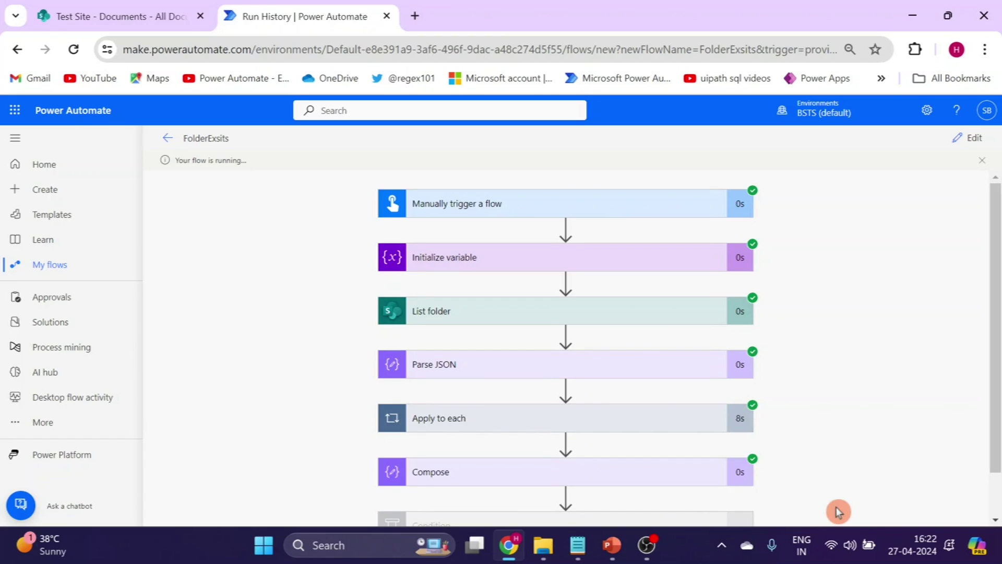
{"action": "scroll", "coordinate": [996, 469], "scroll_direction": "down", "scroll_amount": 1}
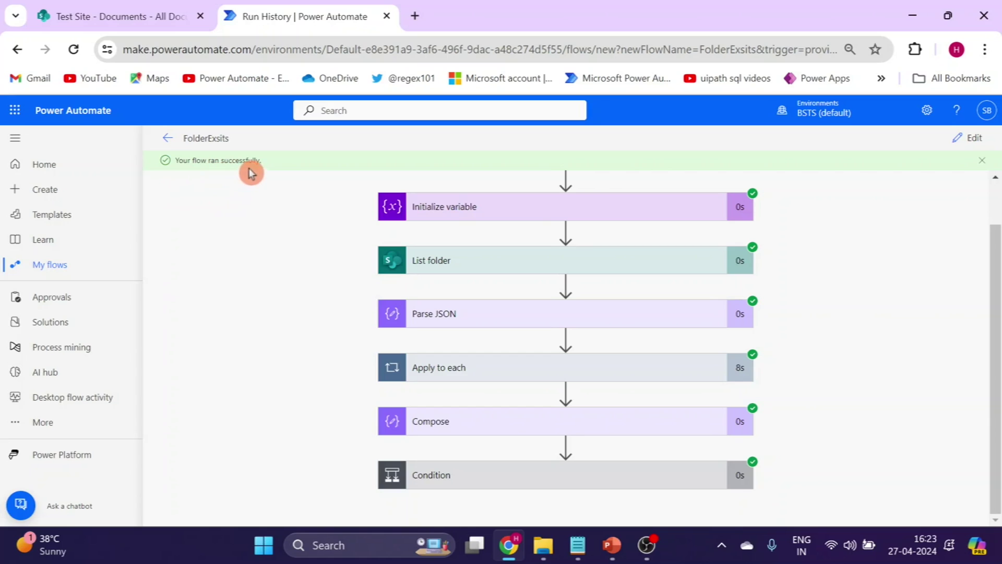
Step: Check the Test Site Documents library in SharePoint for the Demo folder, then return to the flow run in Power Automate
{"action": "left_click", "coordinate": [106, 11]}
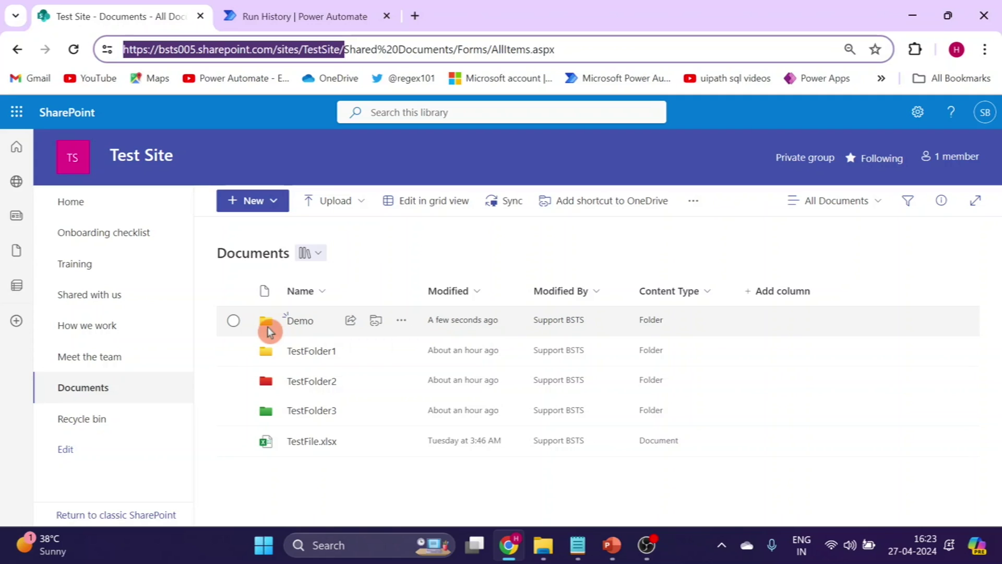
{"action": "left_click", "coordinate": [302, 336]}
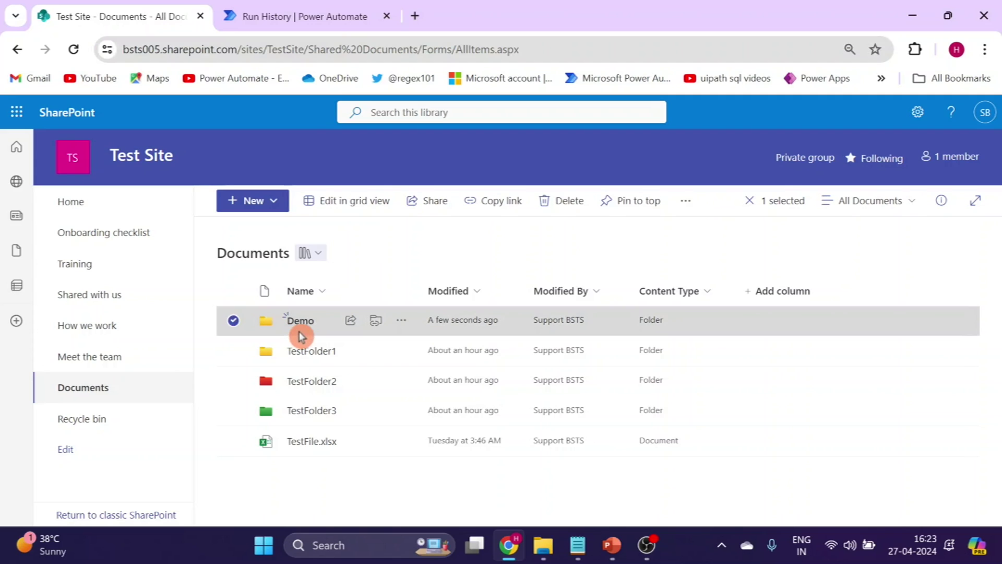
{"action": "left_click", "coordinate": [285, 11]}
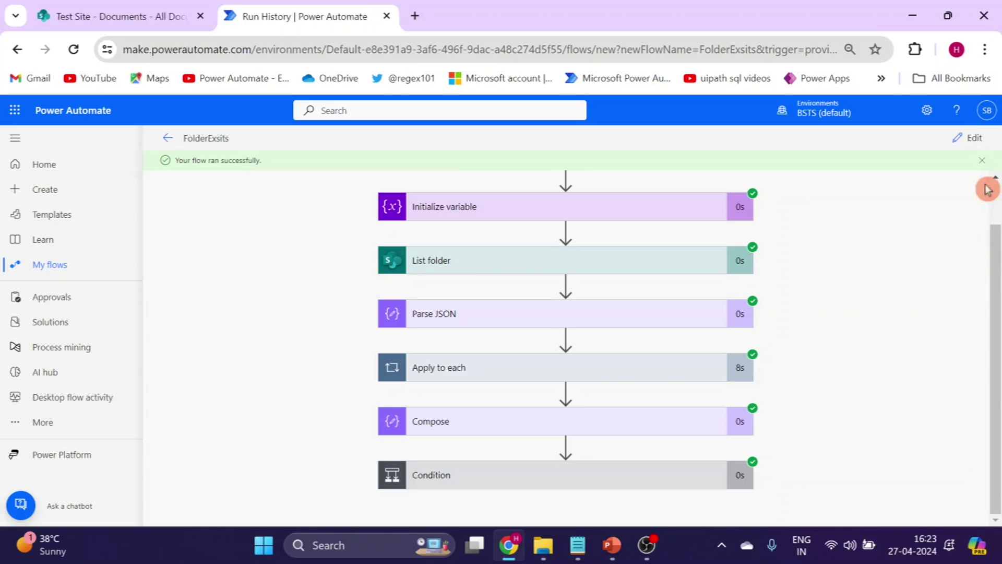
Step: Reopen the flow for editing, save it and run another manual test with FolderName set to Demo
{"action": "left_click", "coordinate": [972, 138]}
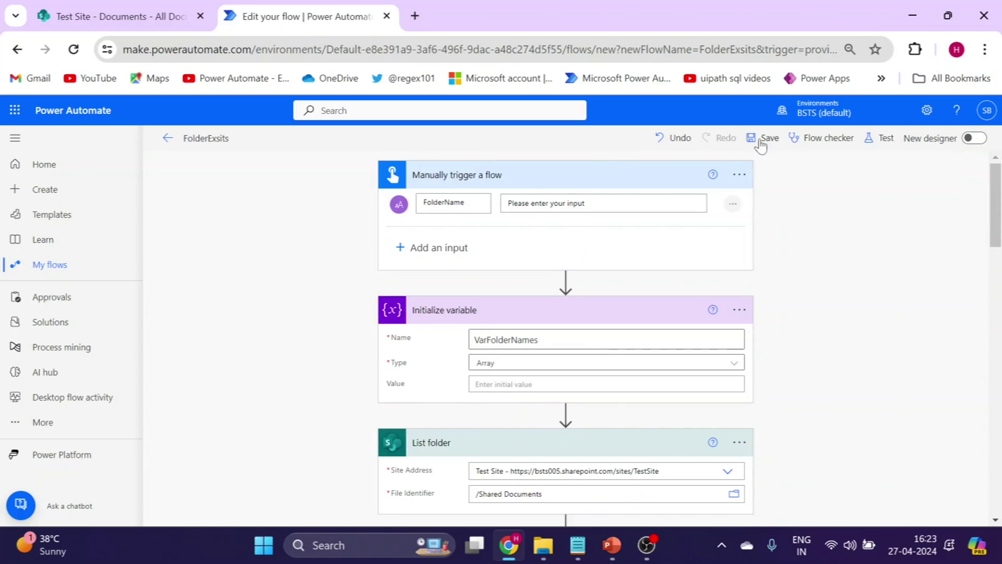
{"action": "left_click", "coordinate": [762, 138]}
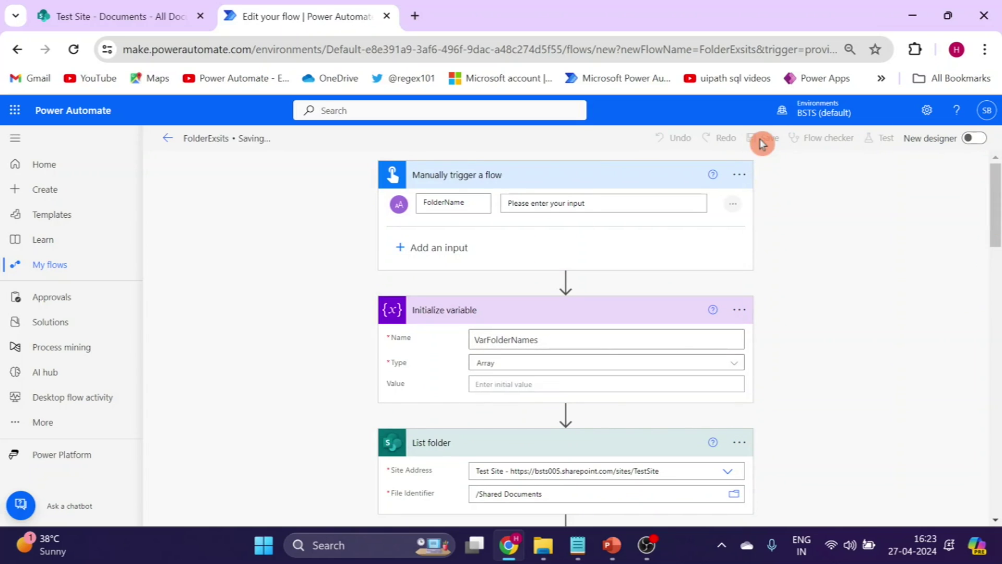
{"action": "left_click", "coordinate": [885, 136]}
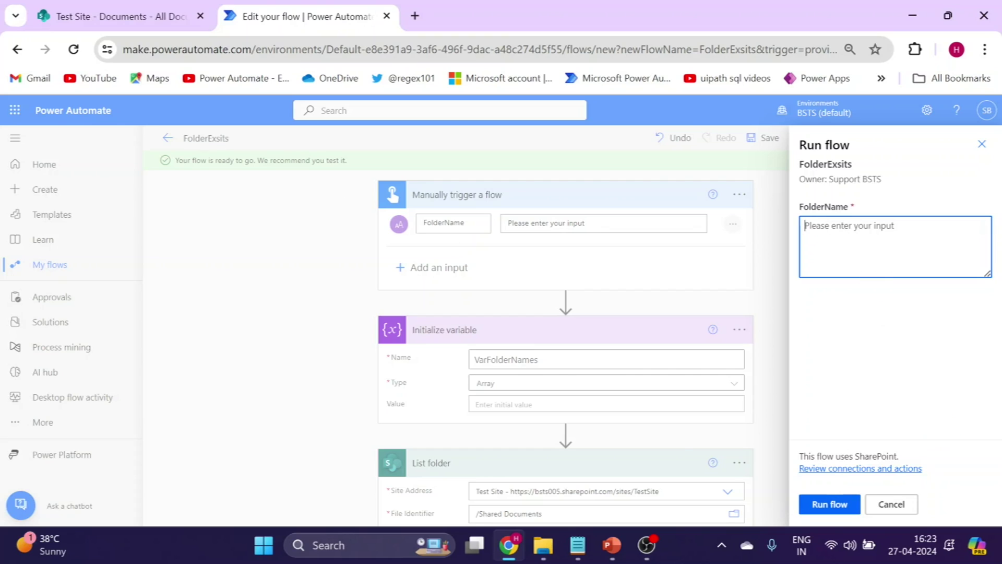
{"action": "type", "text": "Demo"}
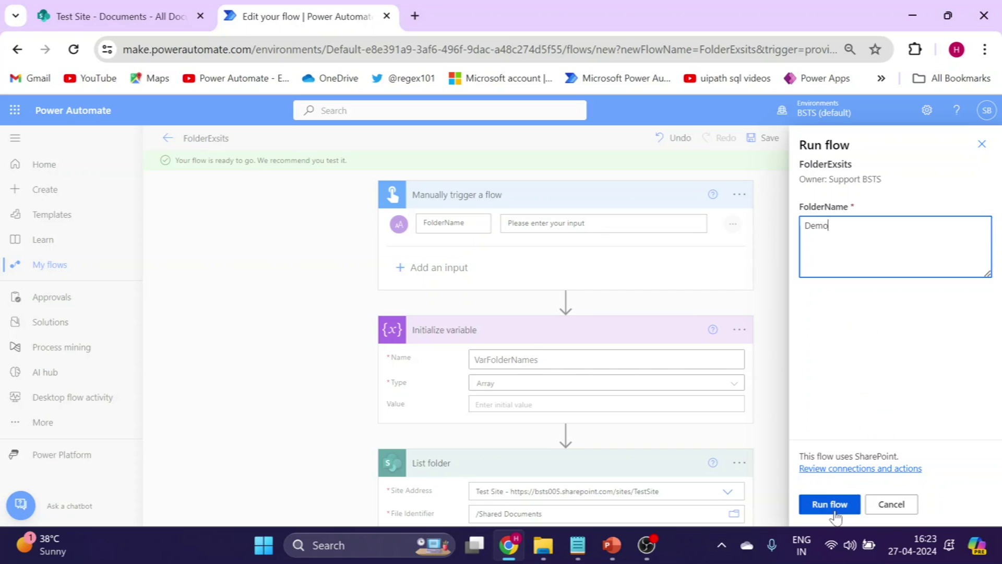
{"action": "left_click", "coordinate": [851, 502]}
{"action": "left_click", "coordinate": [825, 504]}
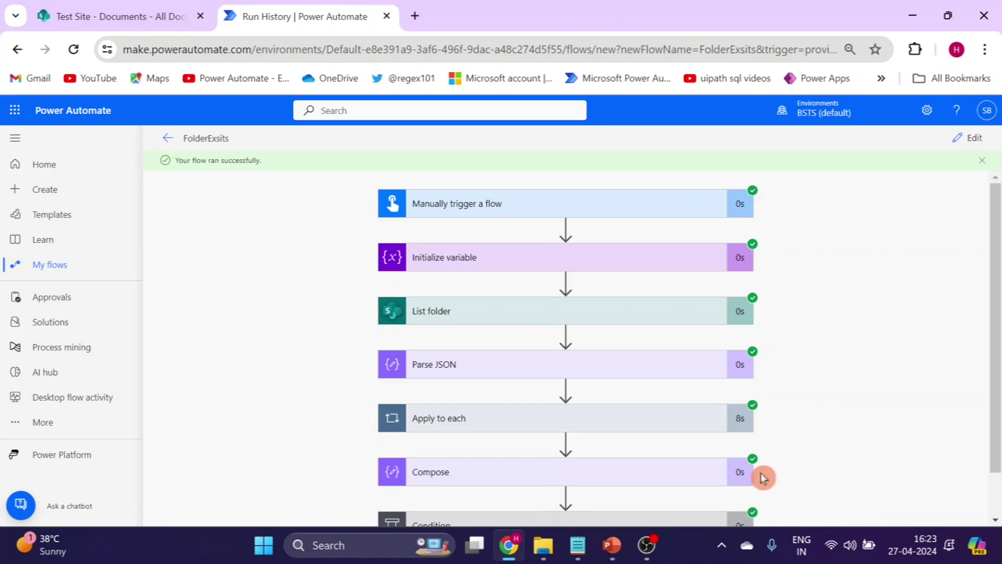
Step: Review the second run's action results and check the SharePoint Documents library for any duplicate Demo folder
{"action": "scroll", "coordinate": [996, 365], "scroll_direction": "down", "scroll_amount": 1}
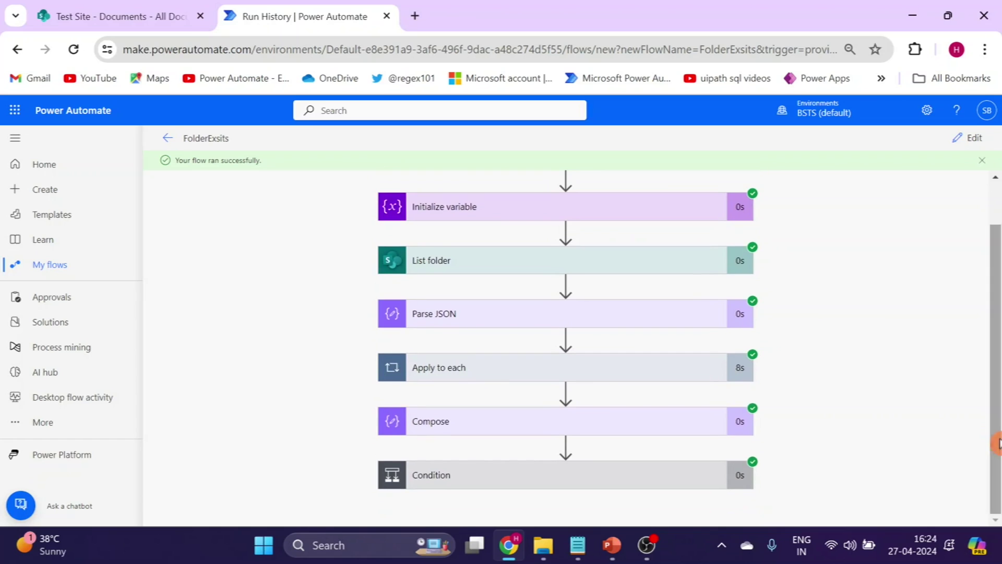
{"action": "left_click", "coordinate": [134, 14]}
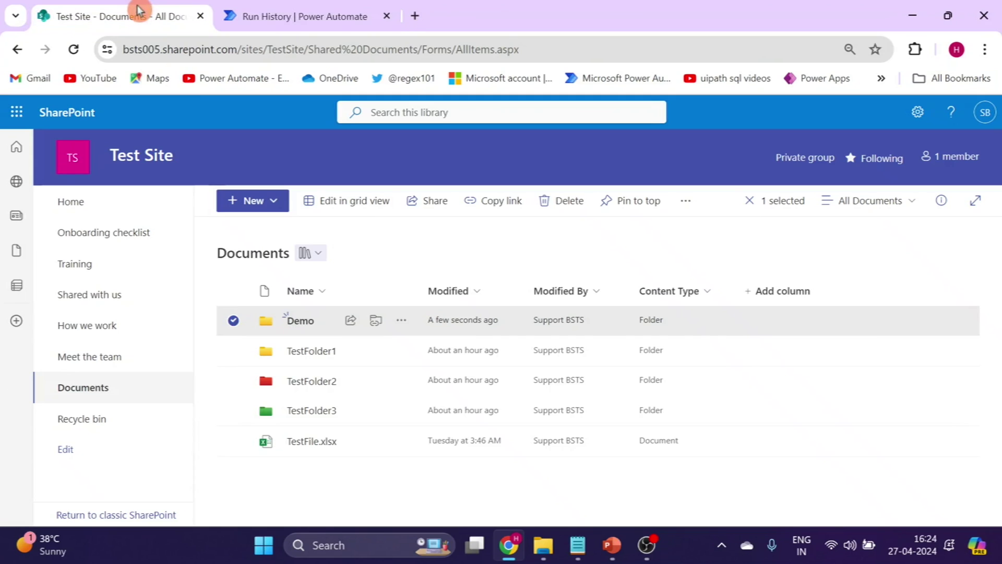
{"action": "left_click", "coordinate": [403, 497]}
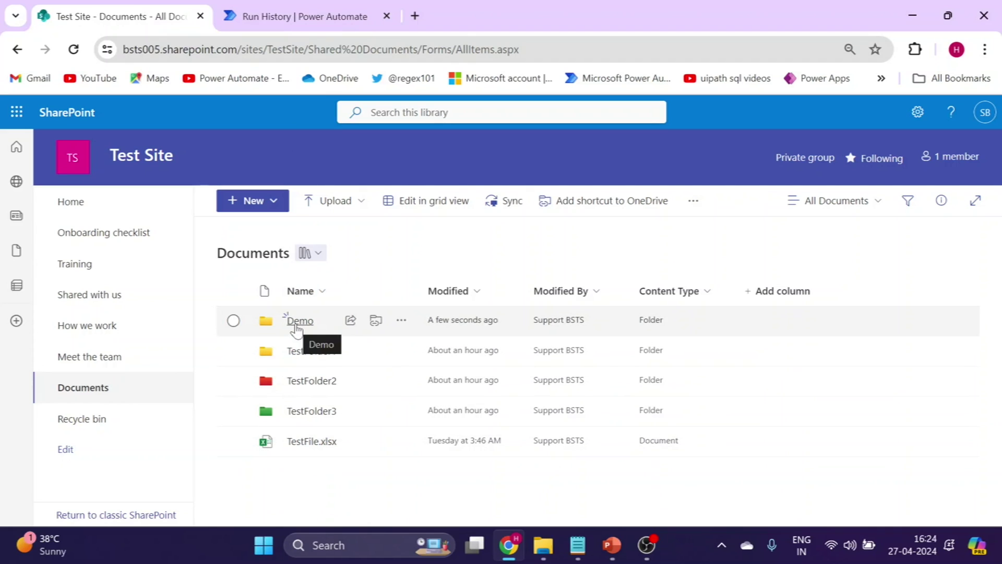
{"action": "left_click", "coordinate": [300, 11]}
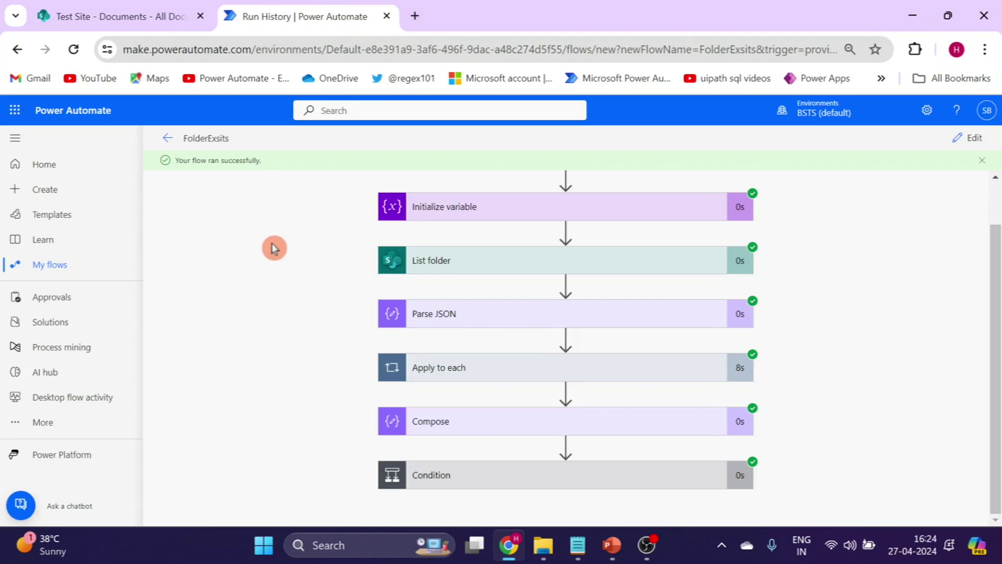